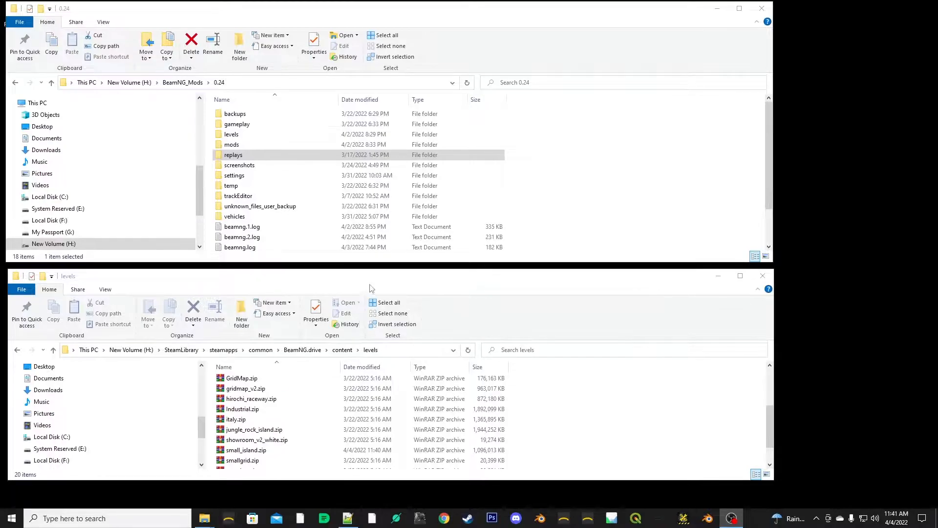
- Locate small_island.zip among the game's stock level archives and check the contents of the levels folder in the 0.24 user folder
mouse_move(358, 271)
mouse_down()
mouse_move(357, 227)
mouse_move(356, 268)
mouse_up()
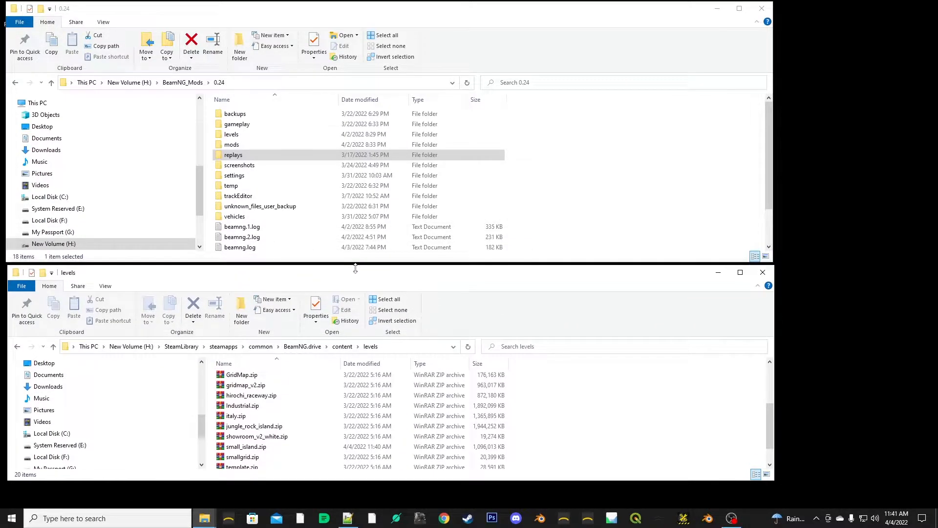
click(237, 448)
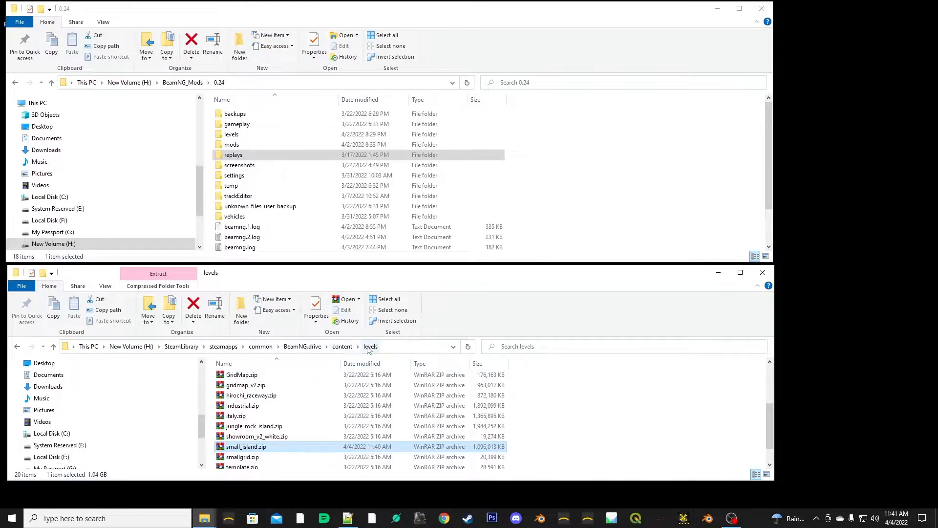
scroll(342, 388, down, 1)
scroll(297, 461, up, 2)
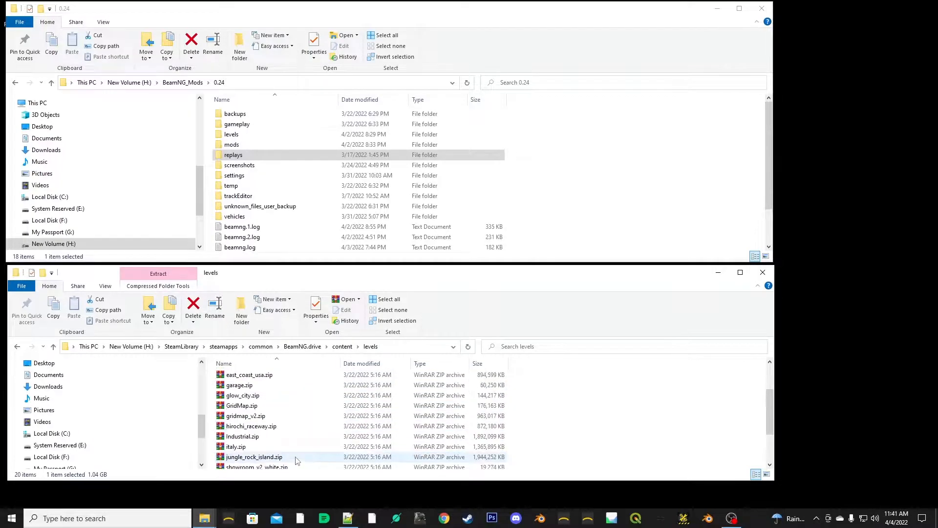
scroll(297, 461, down, 2)
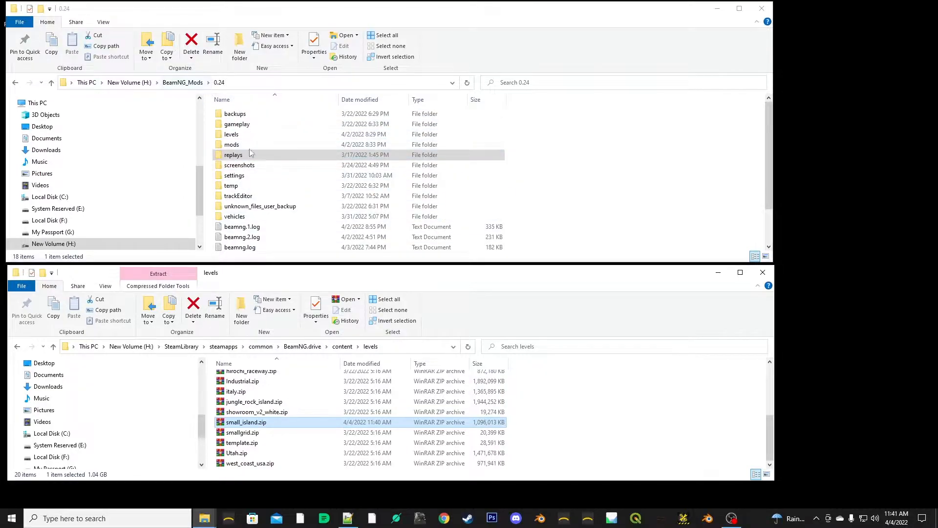
double_click(228, 135)
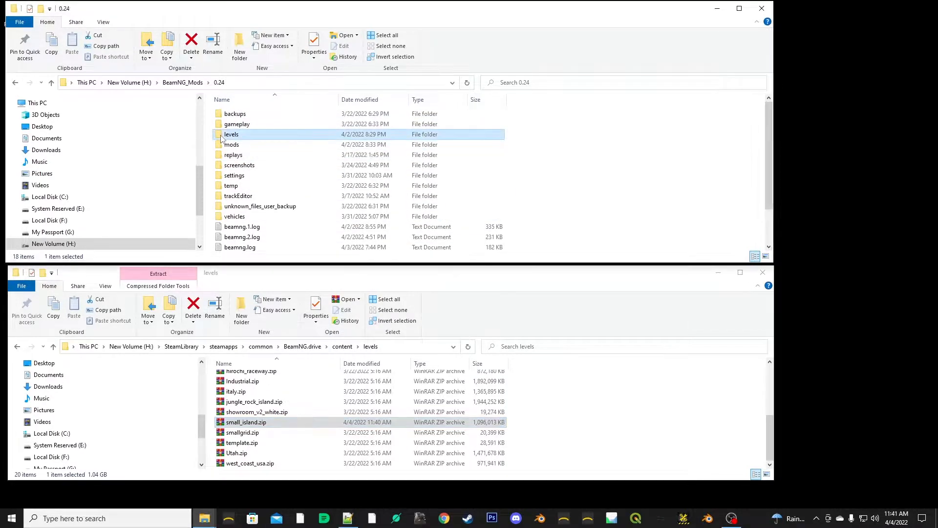
click(219, 82)
- Open the small_island.zip archive in WinRAR and browse into its levels/small_island folder
click(221, 423)
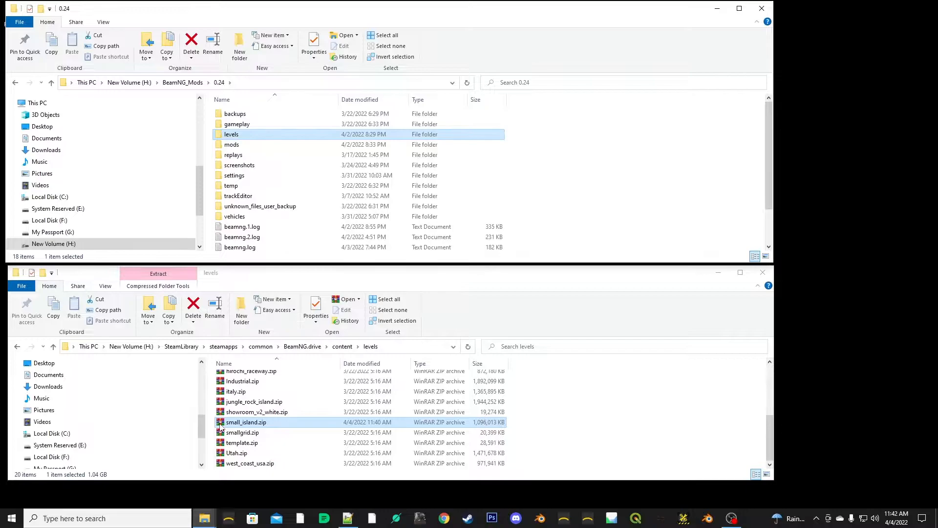
double_click(221, 423)
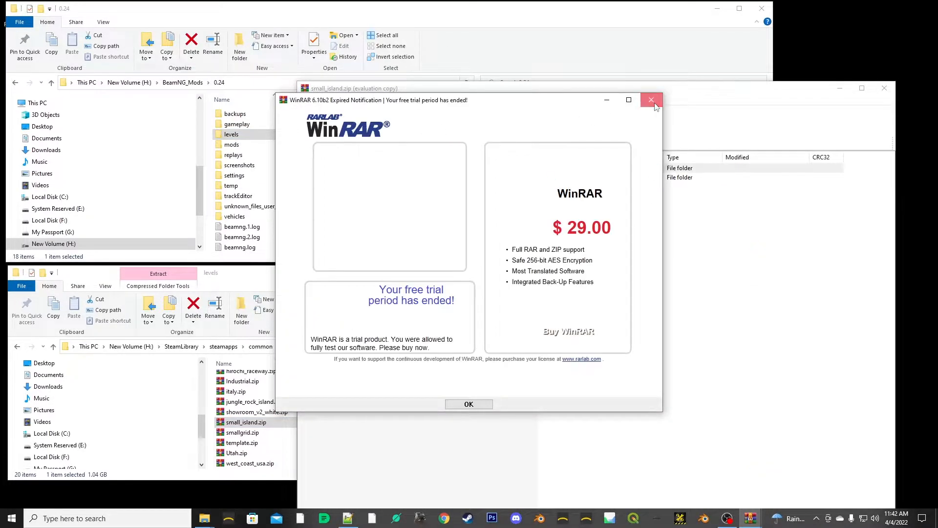
click(651, 100)
drag(706, 91, 628, 80)
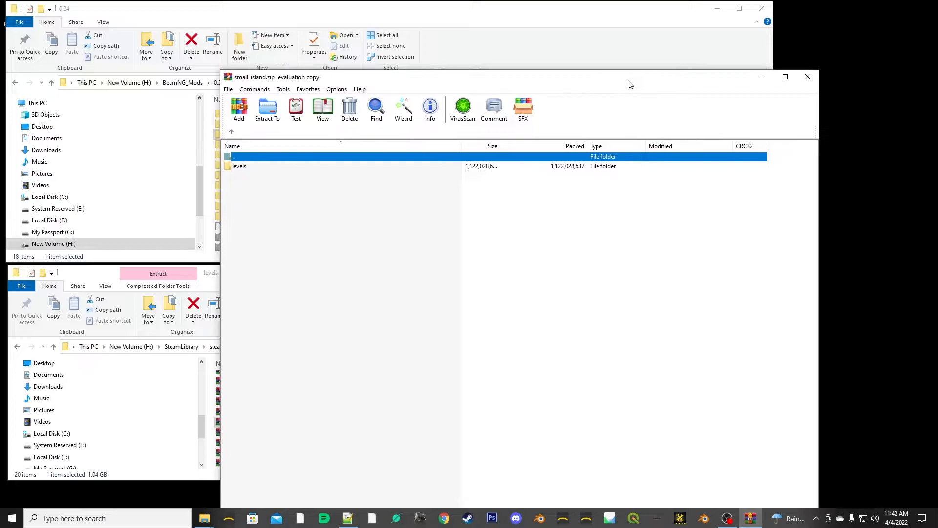
double_click(243, 167)
double_click(248, 168)
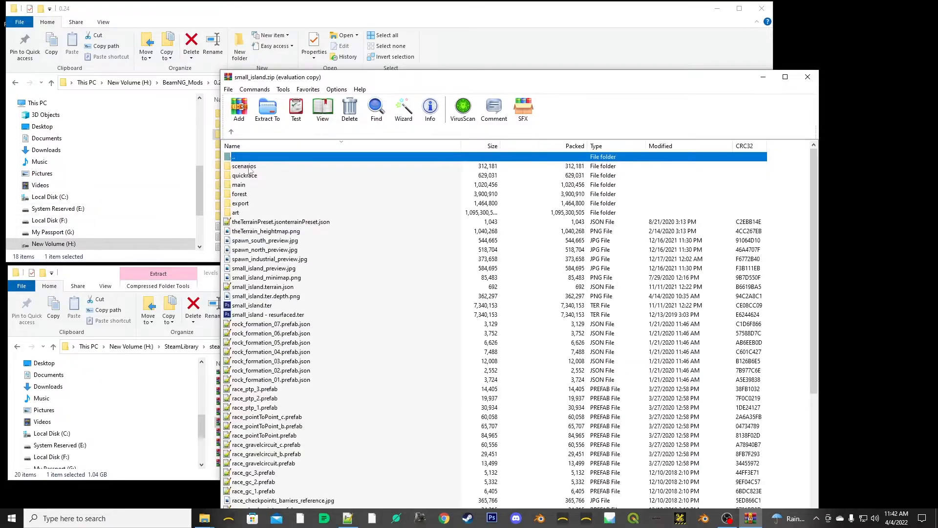
drag(472, 81, 533, 48)
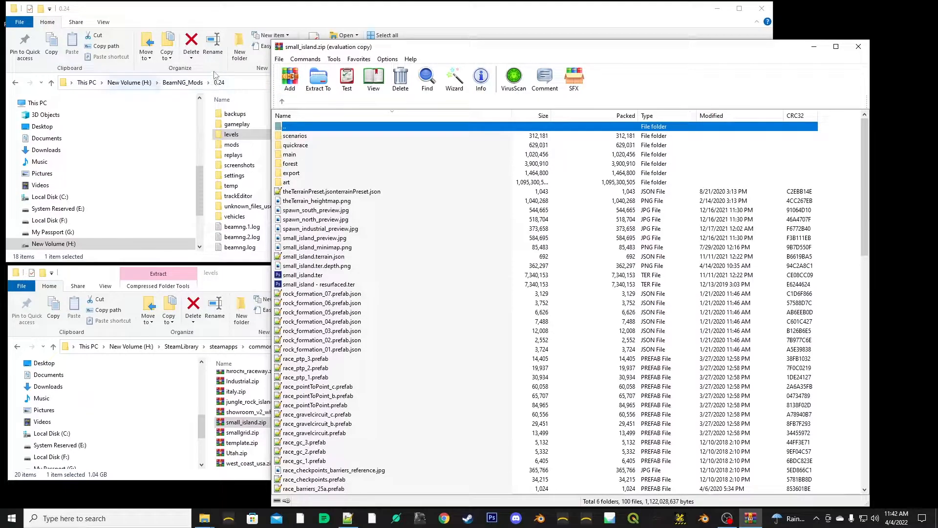
- Go to the mods/unpacked folder inside the BeamNG_Mods 0.24 user folder
click(265, 19)
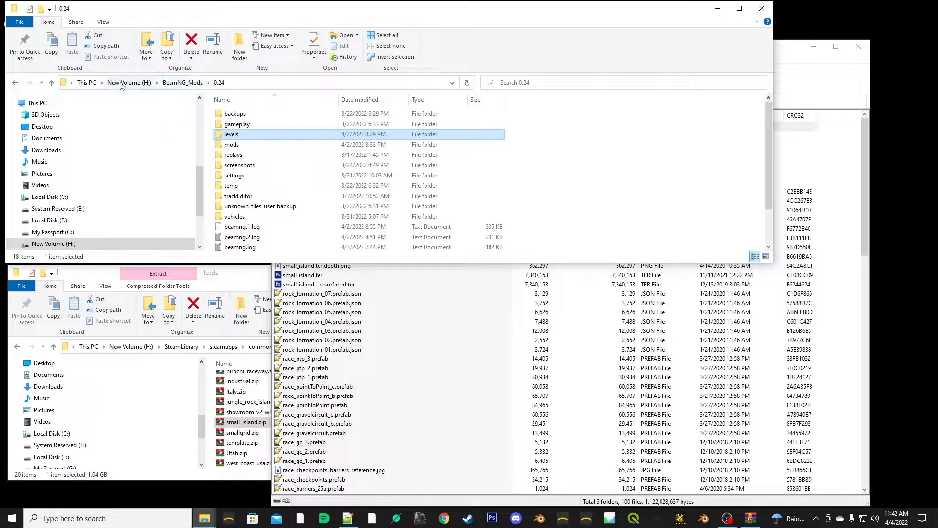
click(219, 83)
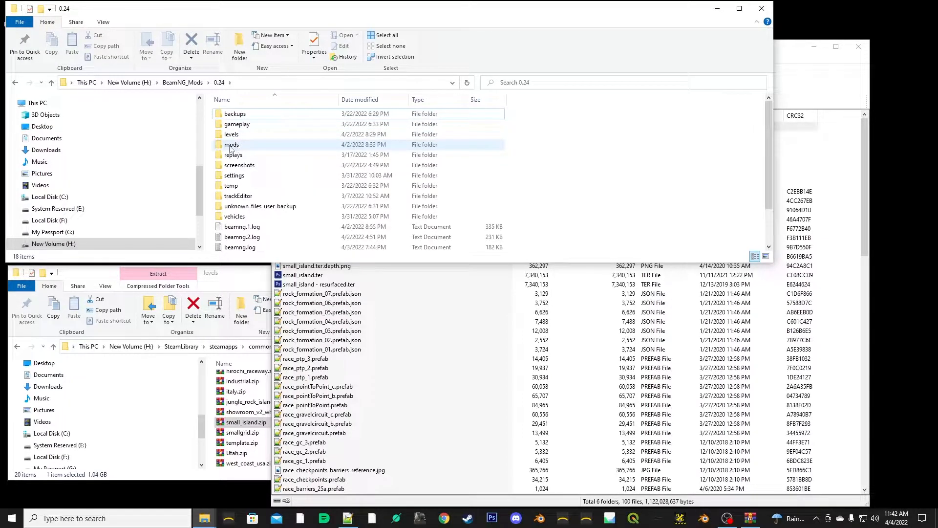
double_click(220, 145)
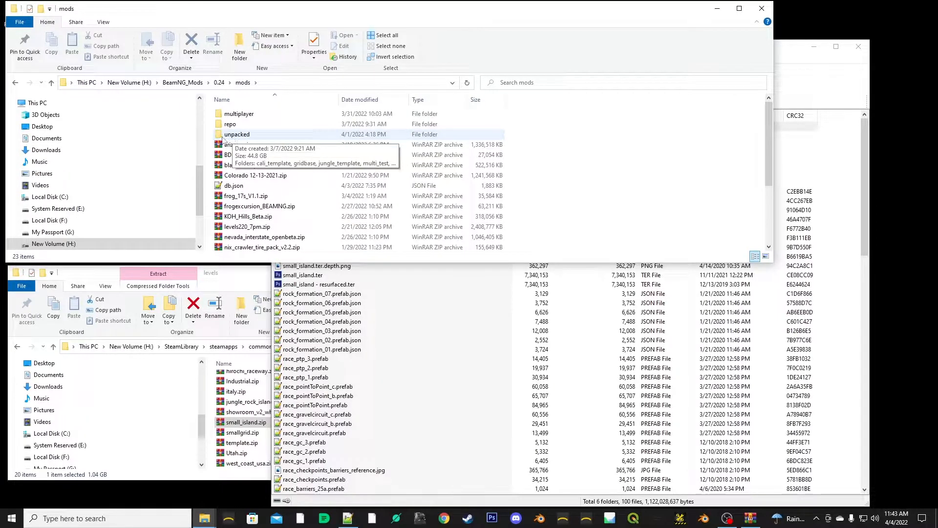
double_click(237, 136)
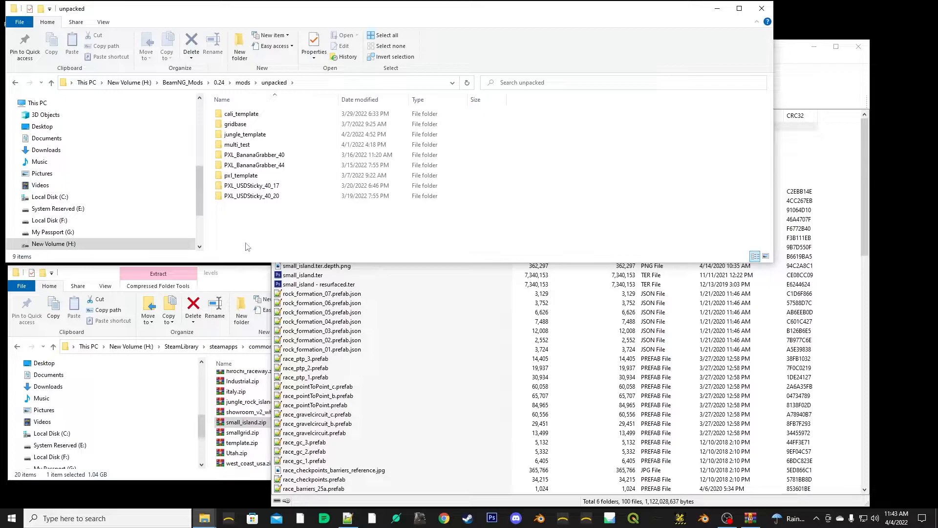
- Create a new folder named small_island_template in the unpacked folder
right_click(242, 235)
mouse_move(299, 350)
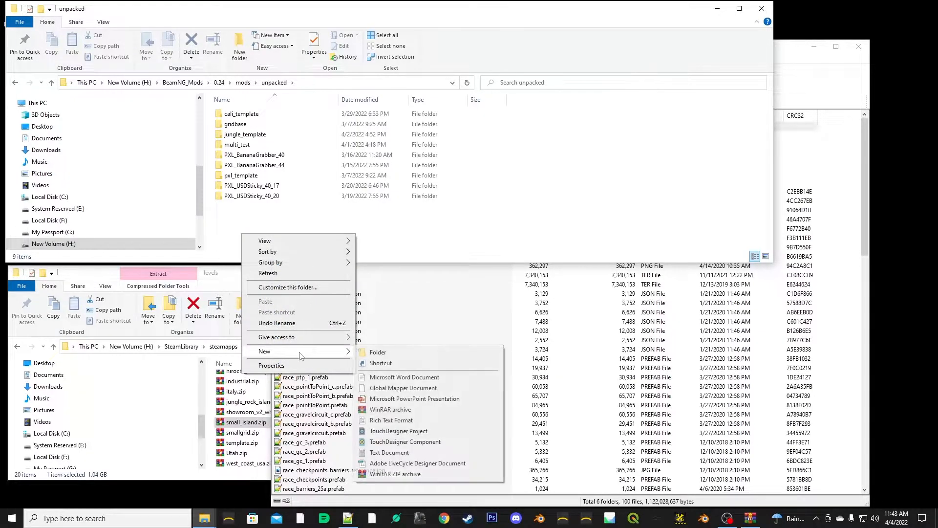
click(386, 351)
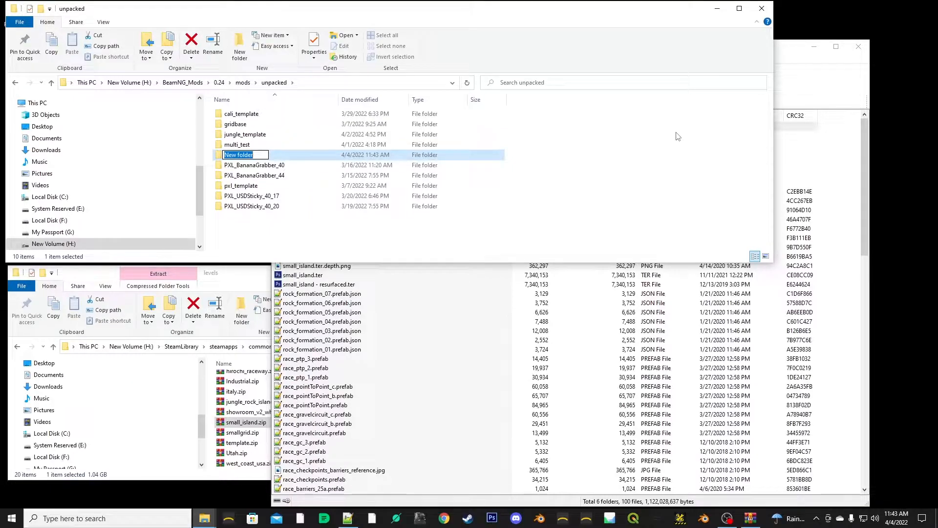
text(small)
text(island)
key(BackSpace)
key(BackSpace)
key(BackSpace)
key(BackSpace)
key(BackSpace)
key(BackSpace)
text(_island_template)
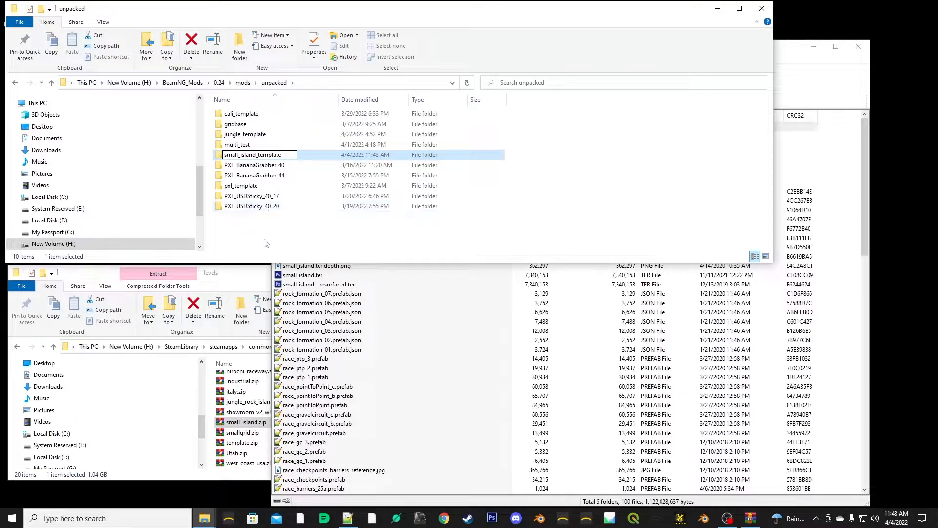
click(207, 169)
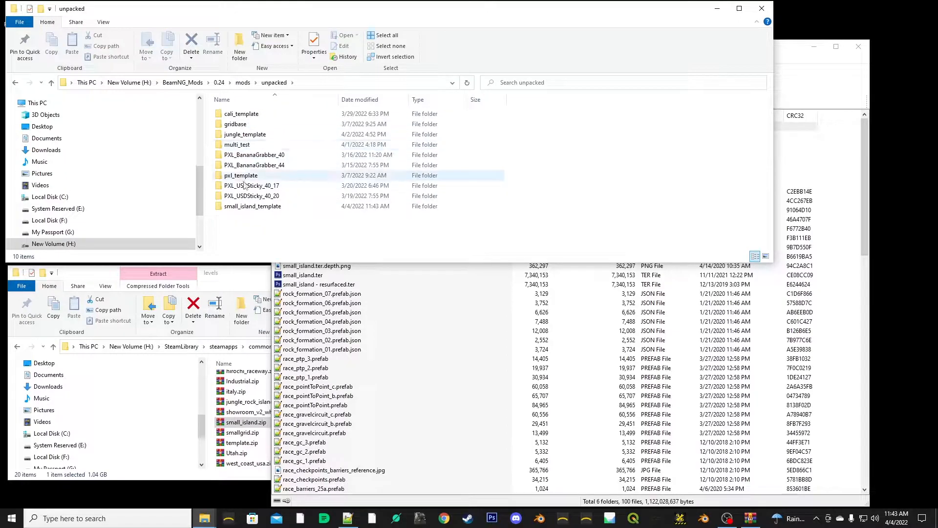
- Extract the top-level levels folder from small_island.zip into the small_island_template folder
click(235, 206)
double_click(220, 207)
click(431, 344)
double_click(296, 127)
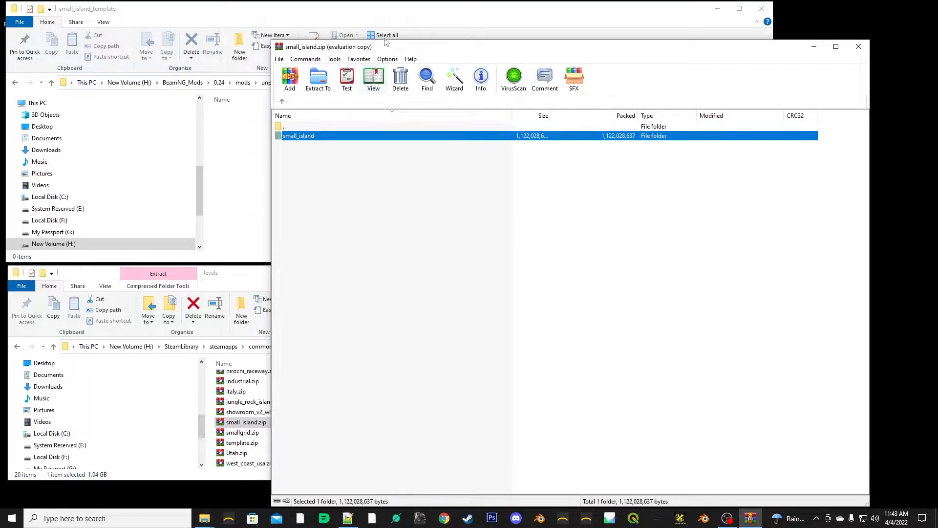
drag(403, 47, 517, 58)
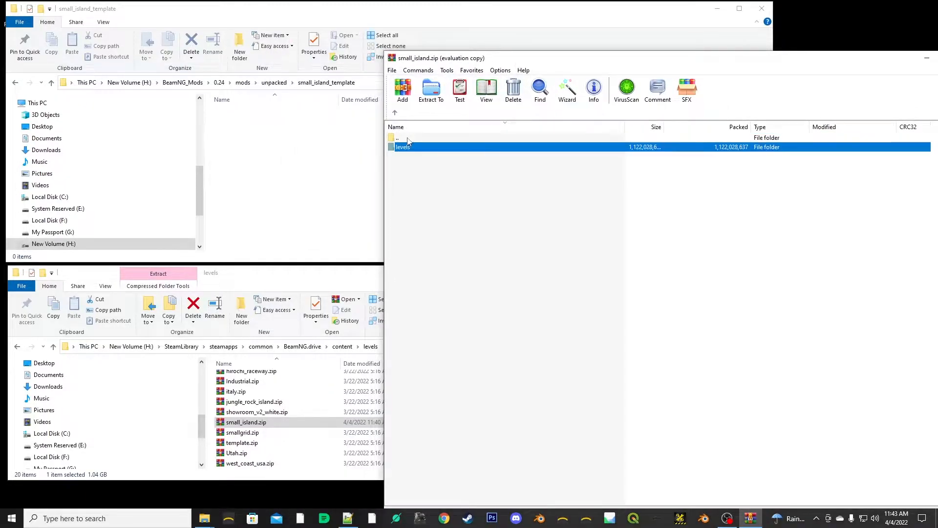
double_click(410, 147)
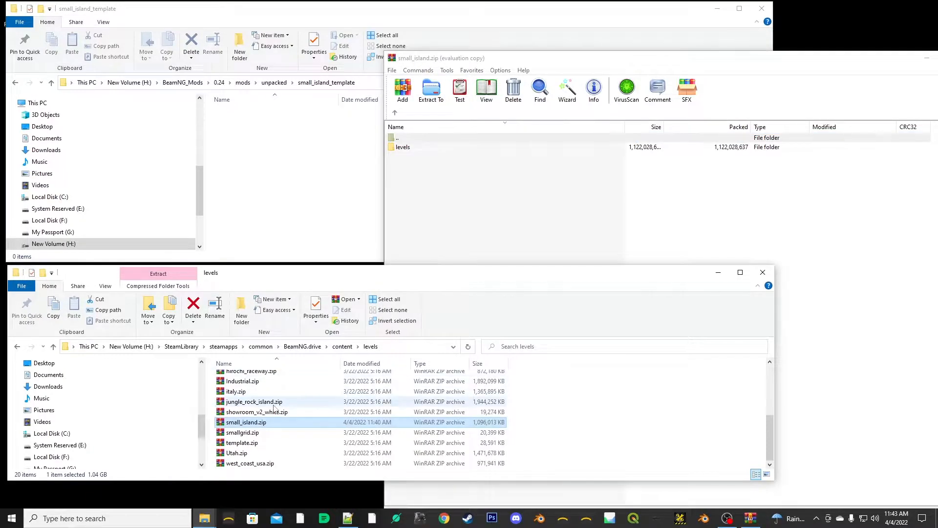
click(396, 149)
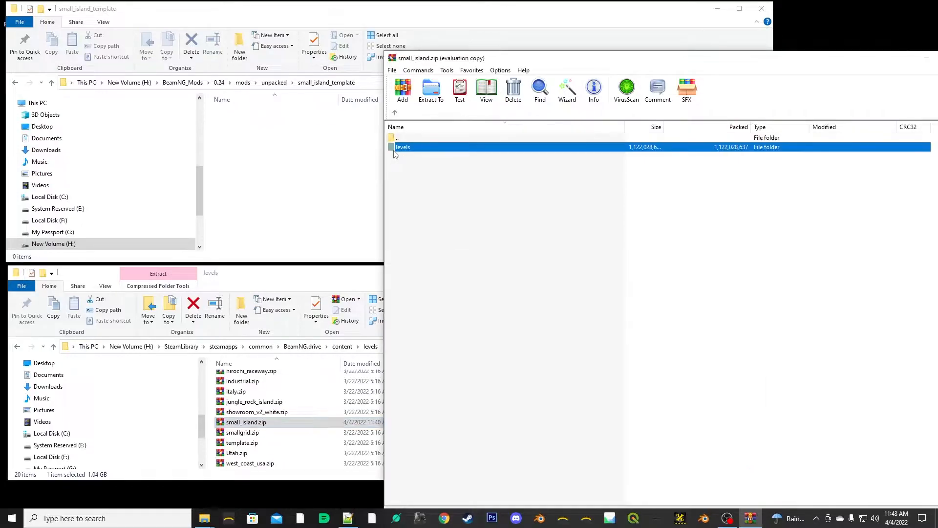
drag(394, 152, 261, 157)
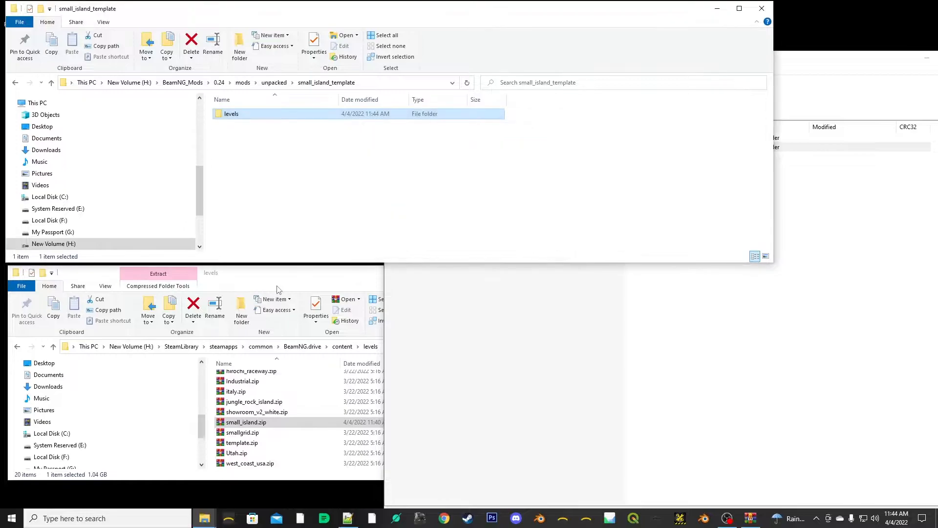
- Check the extracted files in the levels/small_island folder of small_island_template
click(454, 355)
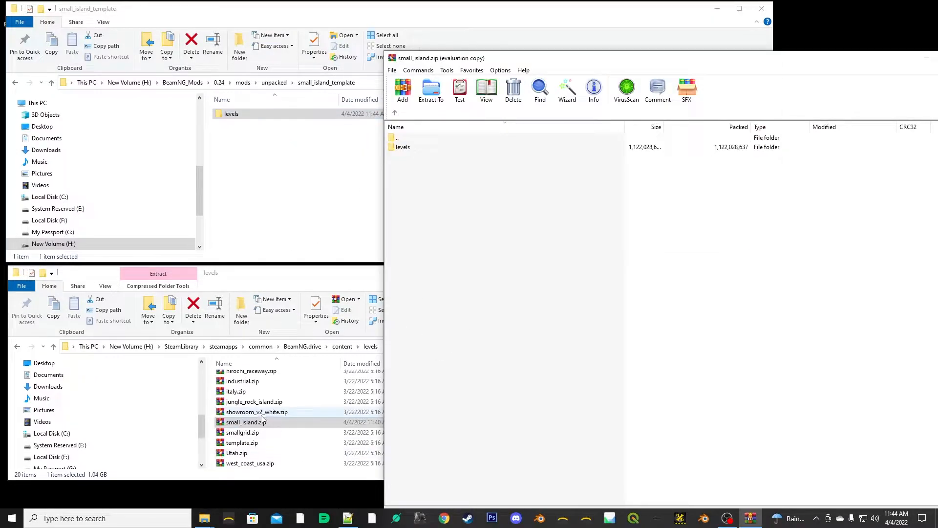
click(248, 425)
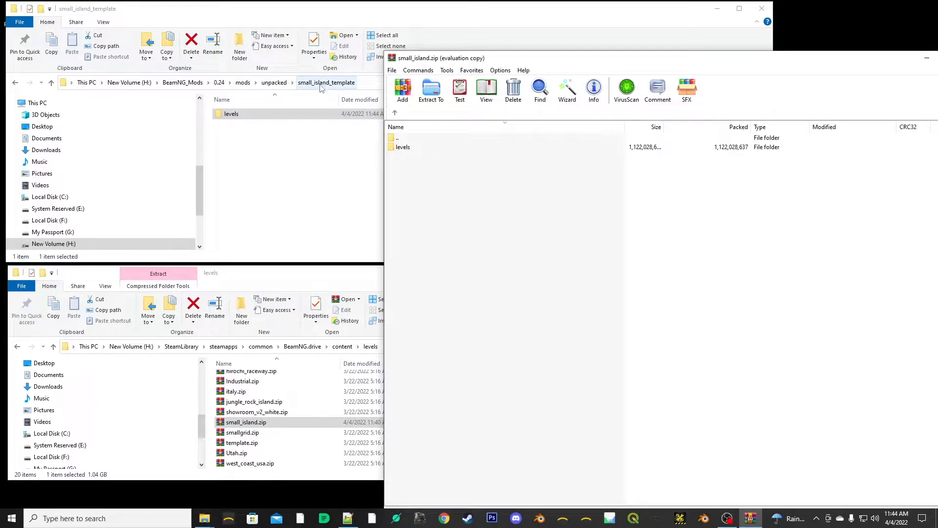
click(244, 118)
double_click(222, 114)
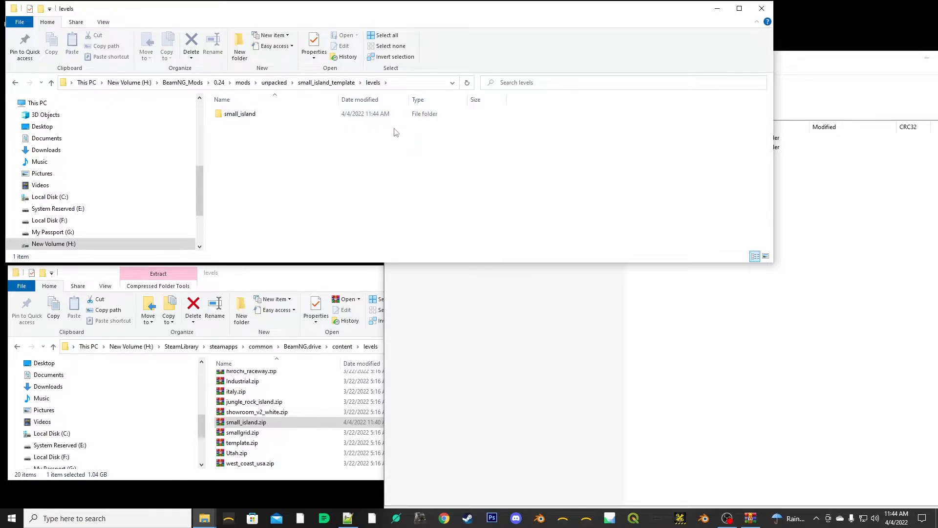
click(254, 114)
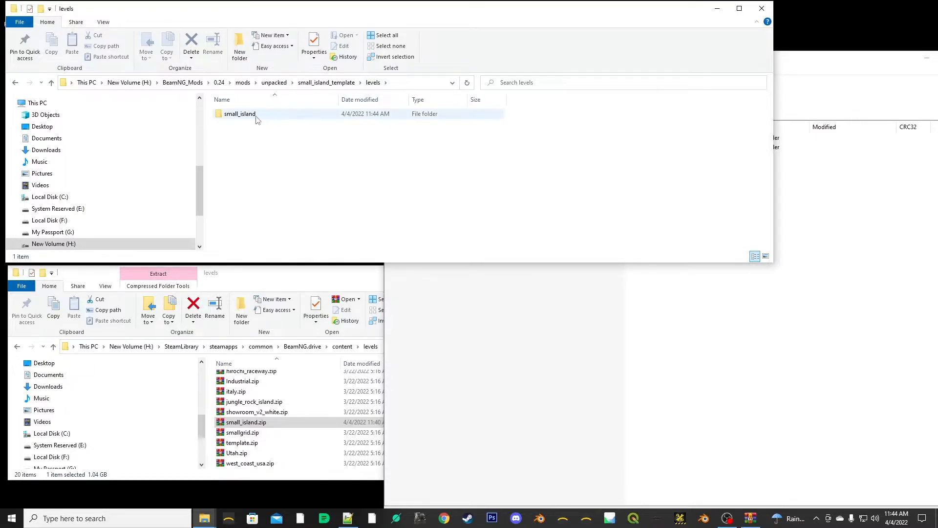
double_click(232, 115)
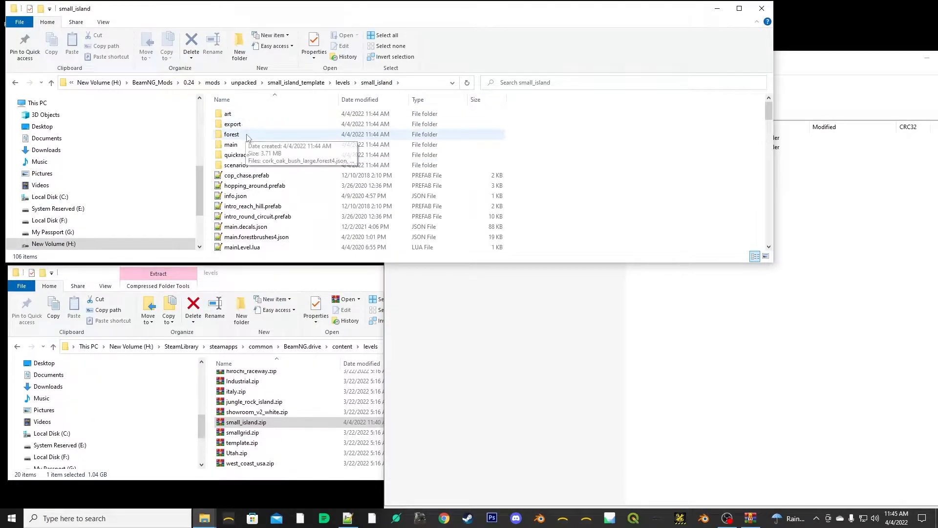
- Rename the extracted small_island folder inside levels as base_template
click(343, 83)
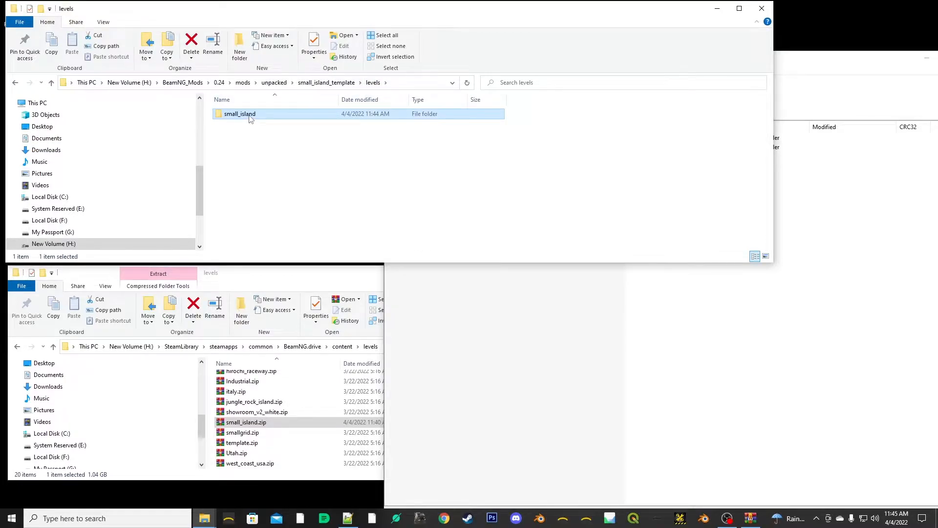
click(250, 116)
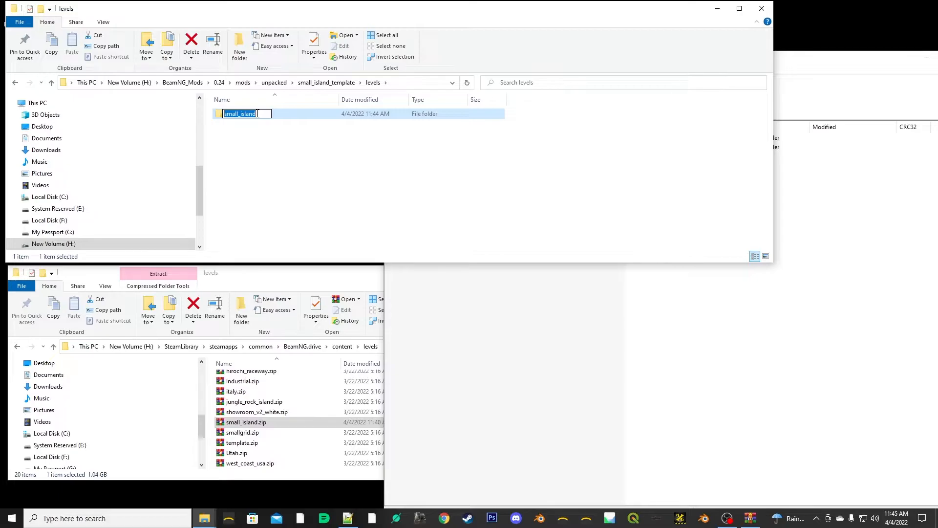
text(ba)
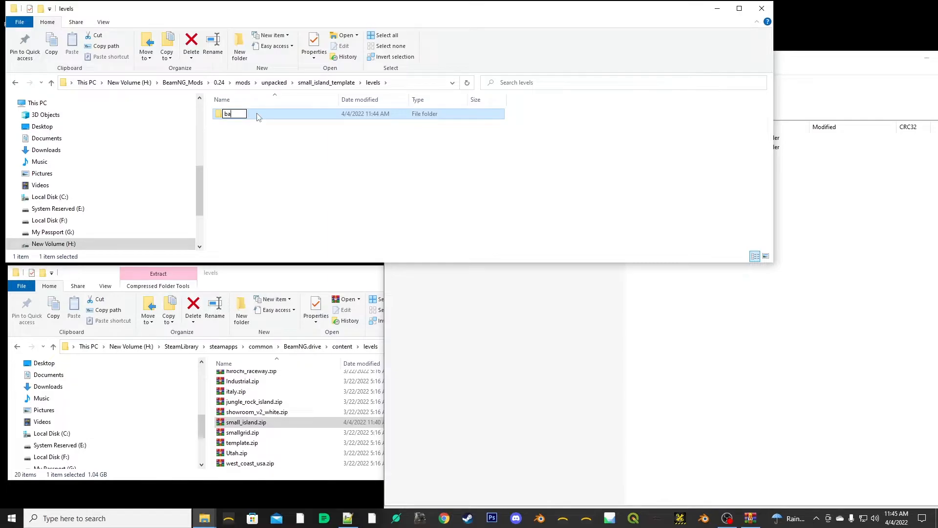
text(se_template)
key(Return)
click(347, 179)
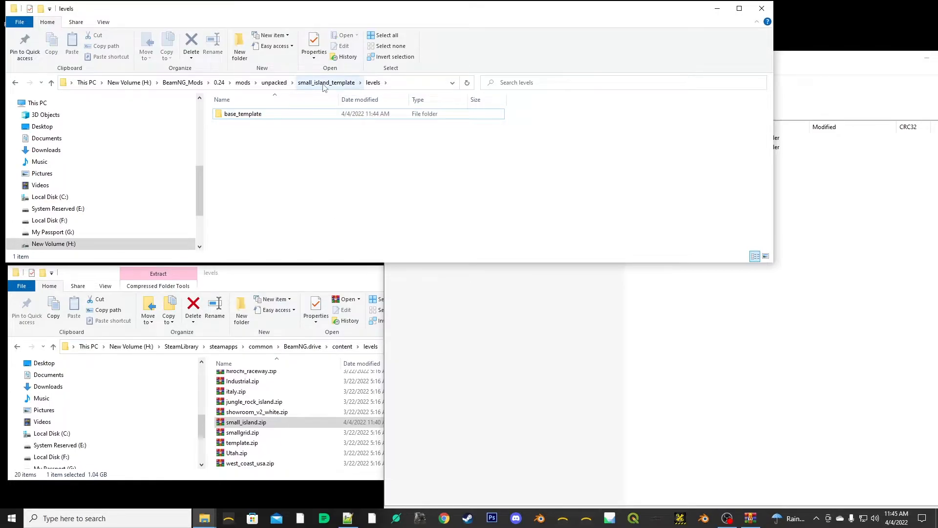
- Check how the level folders are named inside the pxl_template and multi_test mods in the unpacked folder
click(274, 82)
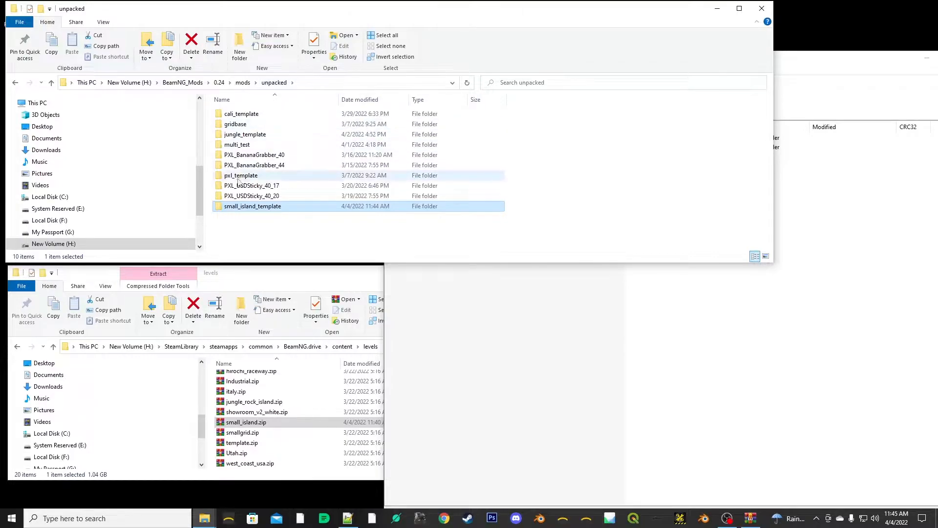
double_click(219, 176)
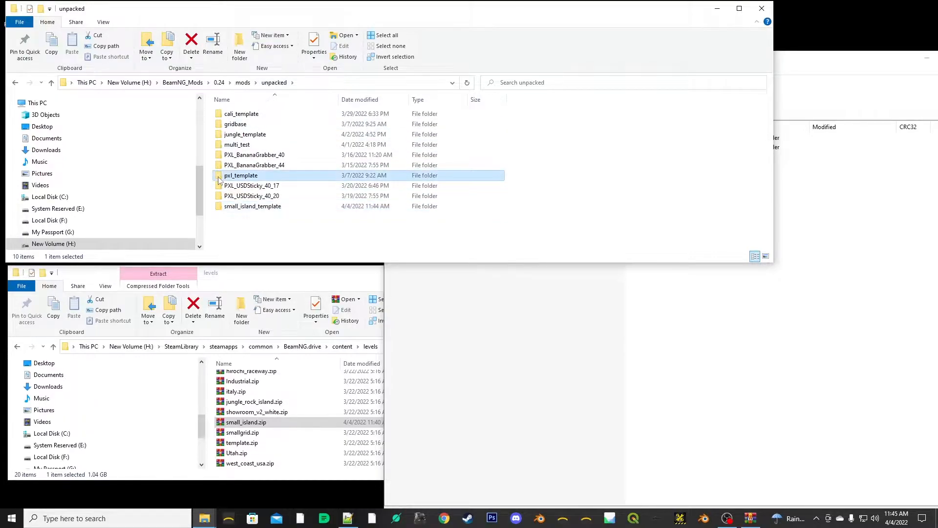
double_click(220, 117)
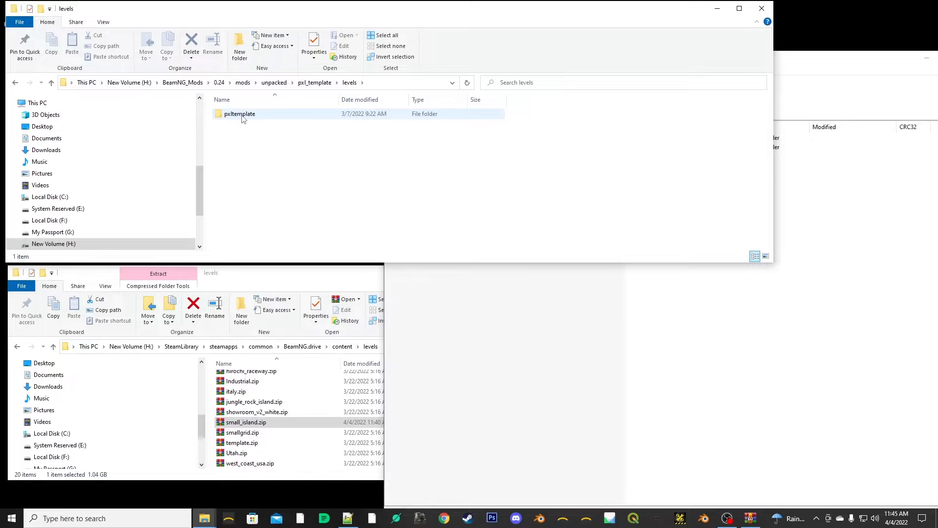
click(273, 82)
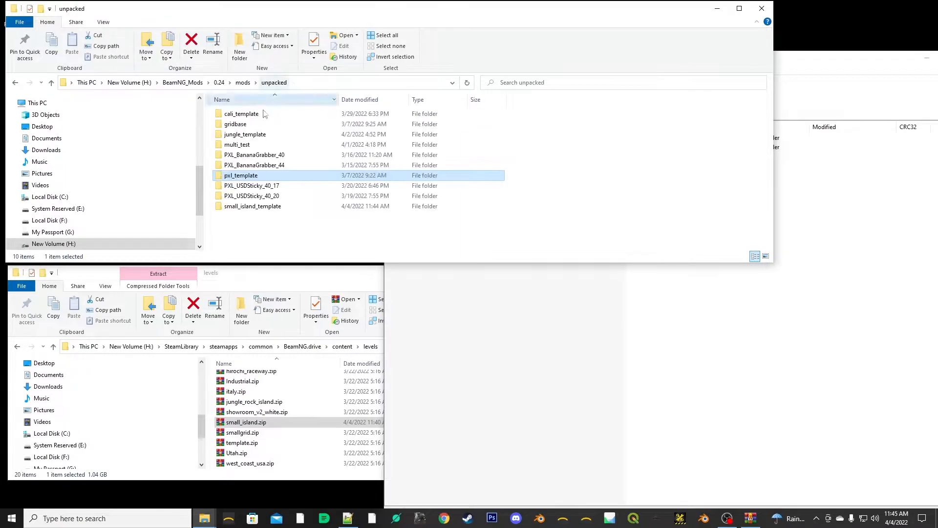
double_click(238, 145)
double_click(241, 115)
click(308, 86)
click(275, 83)
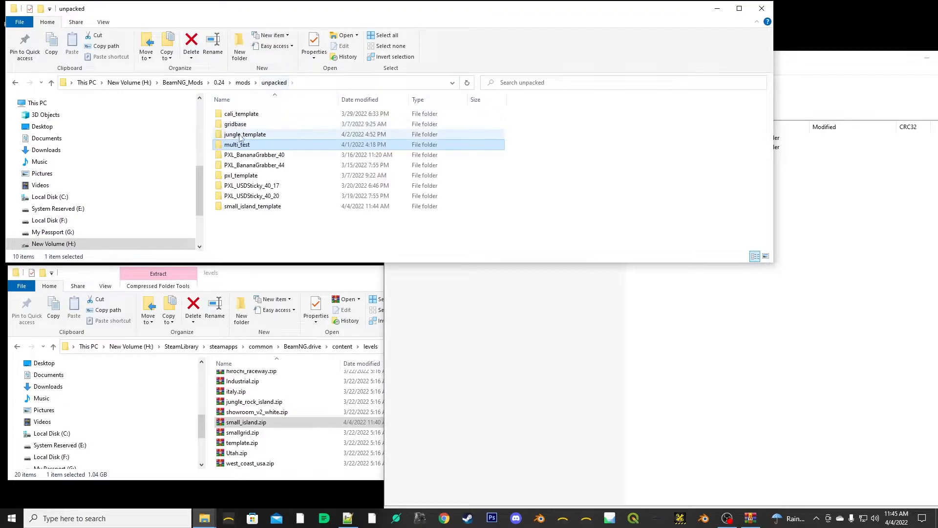
- Check how the level folders are named inside the jungle_template, gridbase and cali_template mods in the unpacked folder
double_click(245, 134)
double_click(242, 118)
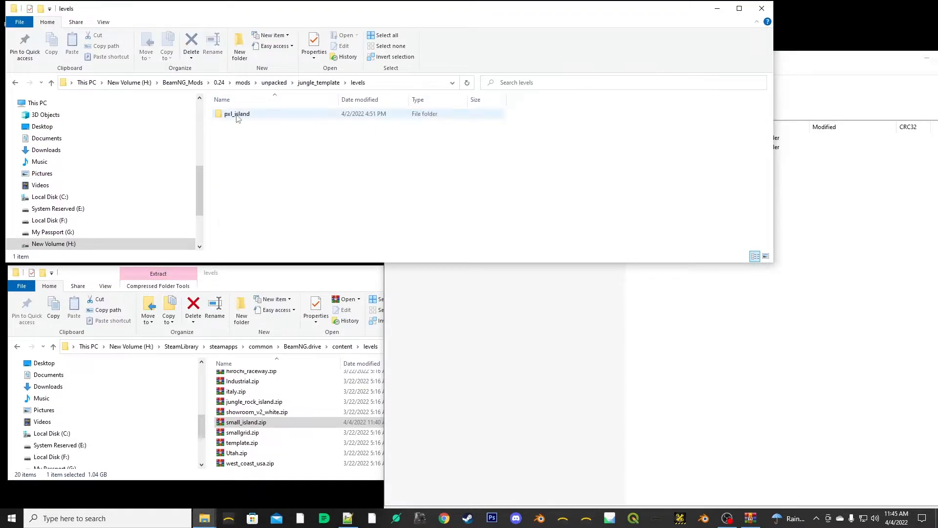
click(275, 82)
double_click(243, 123)
double_click(239, 114)
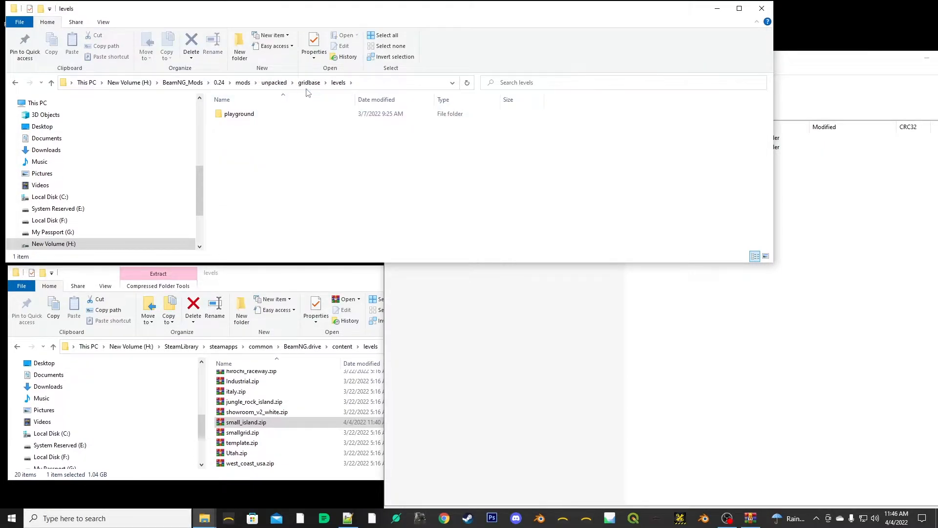
click(275, 83)
double_click(234, 114)
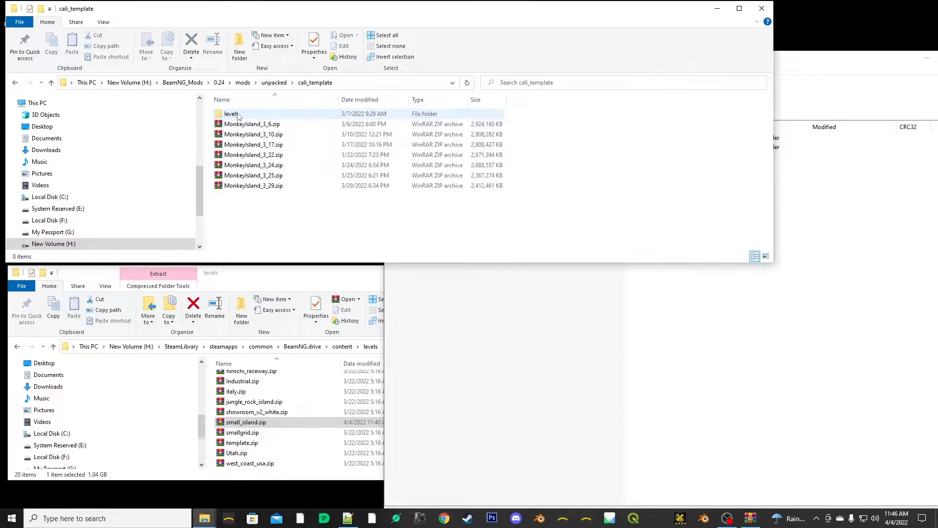
click(235, 114)
double_click(235, 115)
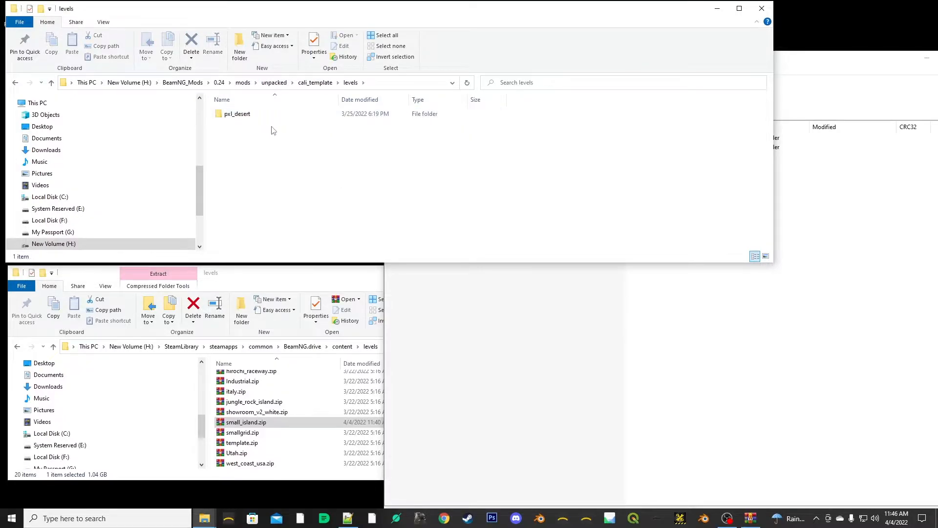
click(275, 82)
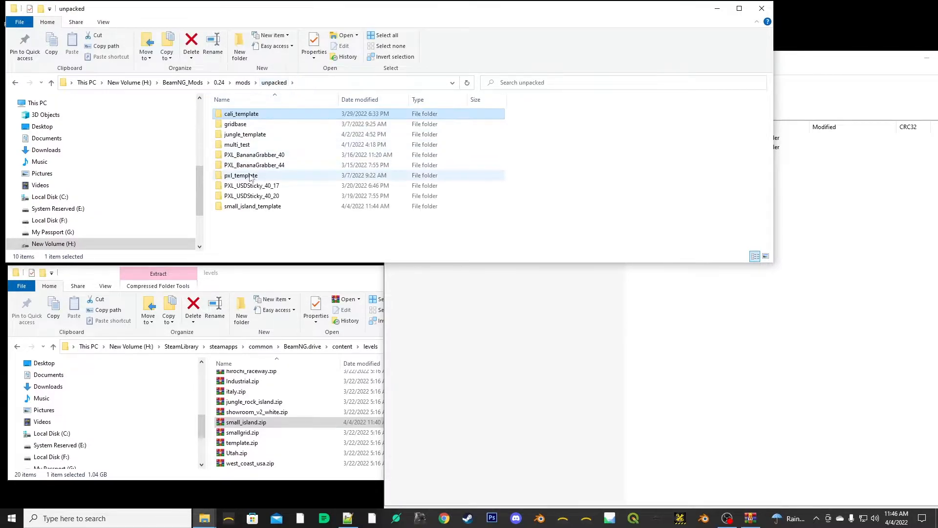
- Return to the levels folder of small_island_template and close the small_island.zip archive and the game's content levels folder window
double_click(244, 208)
double_click(266, 112)
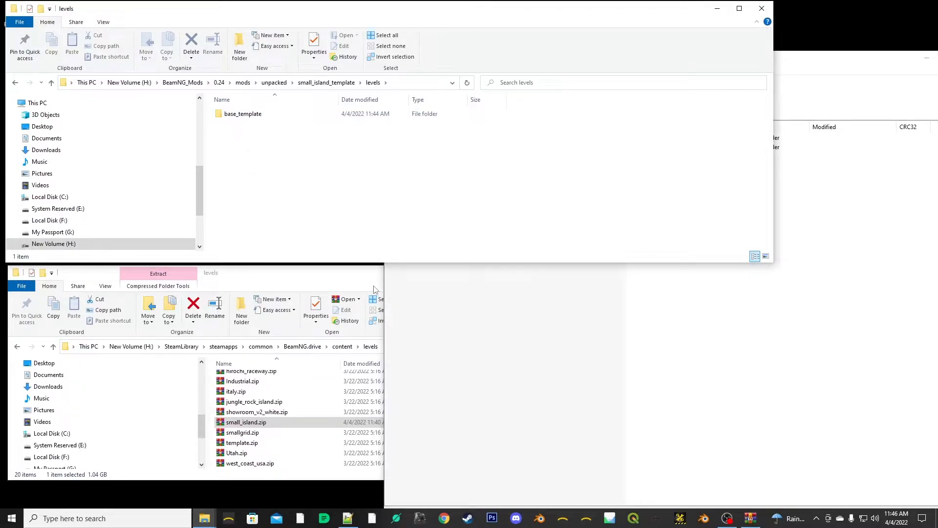
click(519, 304)
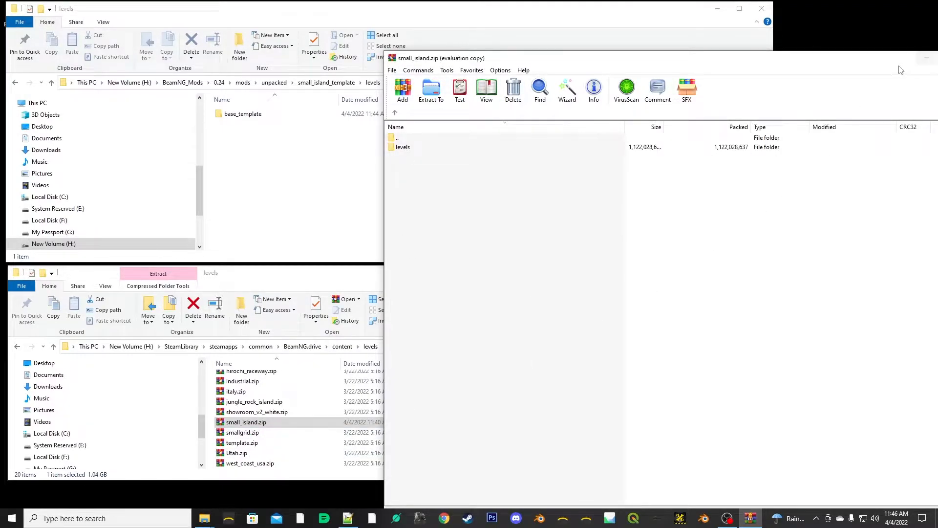
drag(902, 64, 735, 76)
click(809, 71)
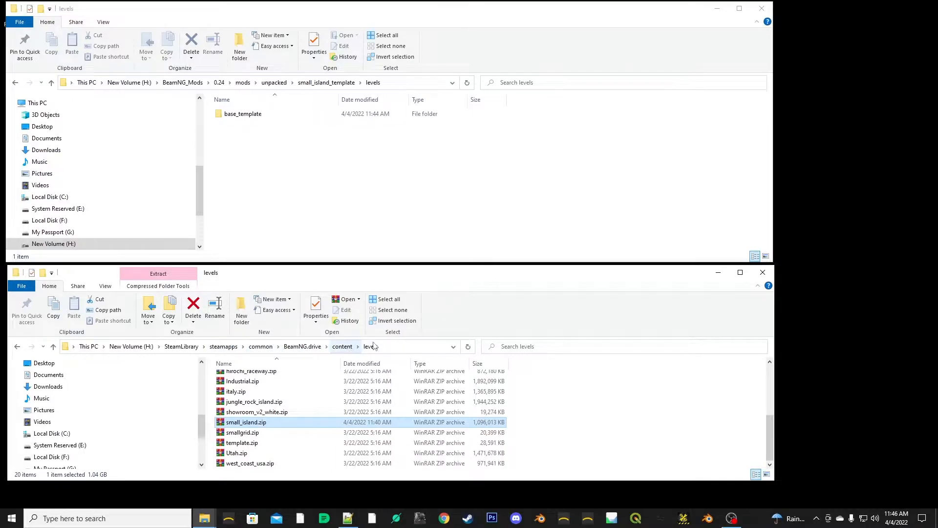
click(769, 277)
- Open the base_template folder and resize its window into a tall view of the level files
drag(772, 263, 555, 411)
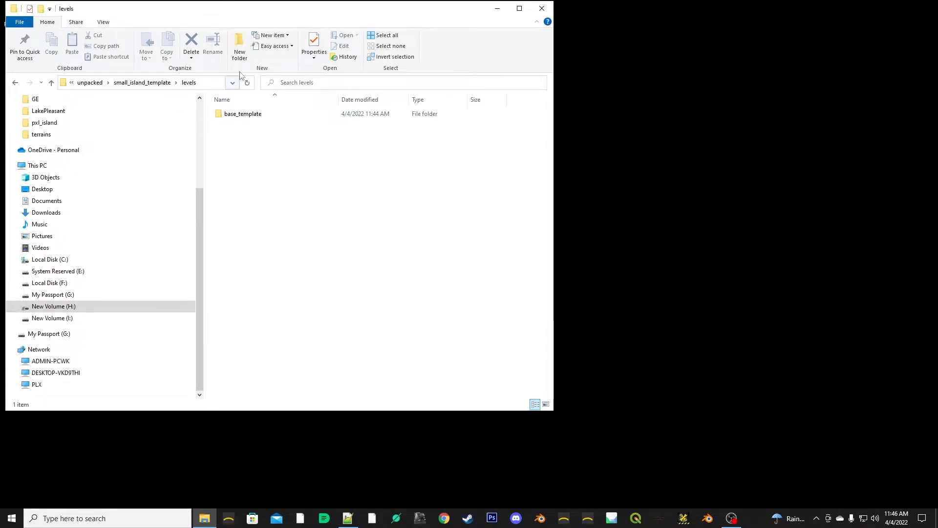
double_click(243, 113)
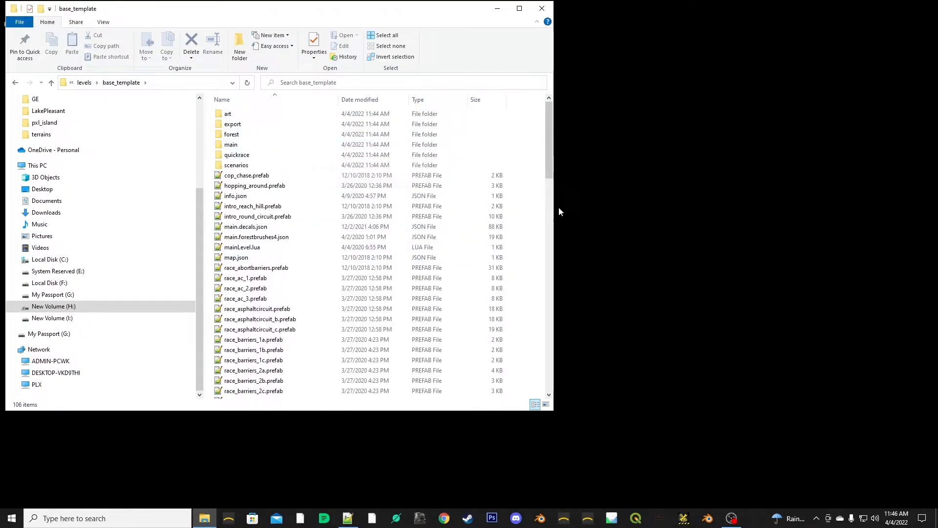
drag(554, 412, 557, 492)
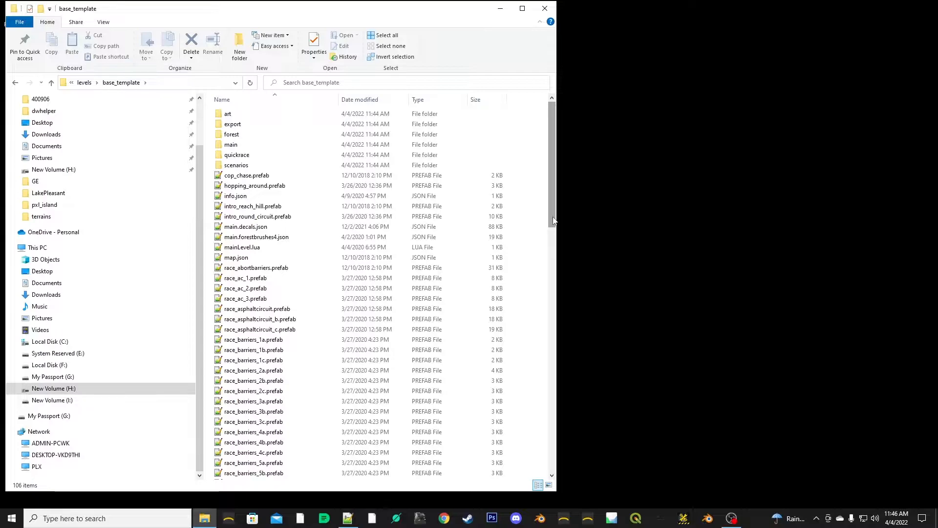
mouse_move(554, 221)
mouse_down()
mouse_move(540, 472)
mouse_move(564, 205)
mouse_up()
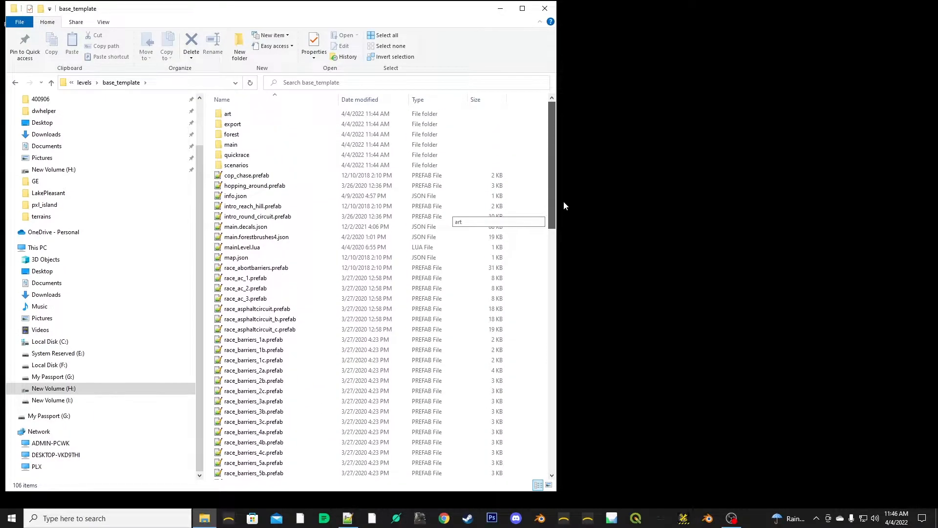
- Open base_template's info.json in Notepad++ and replace the title value with "PiX3LMonkey Base Map Template"
click(225, 197)
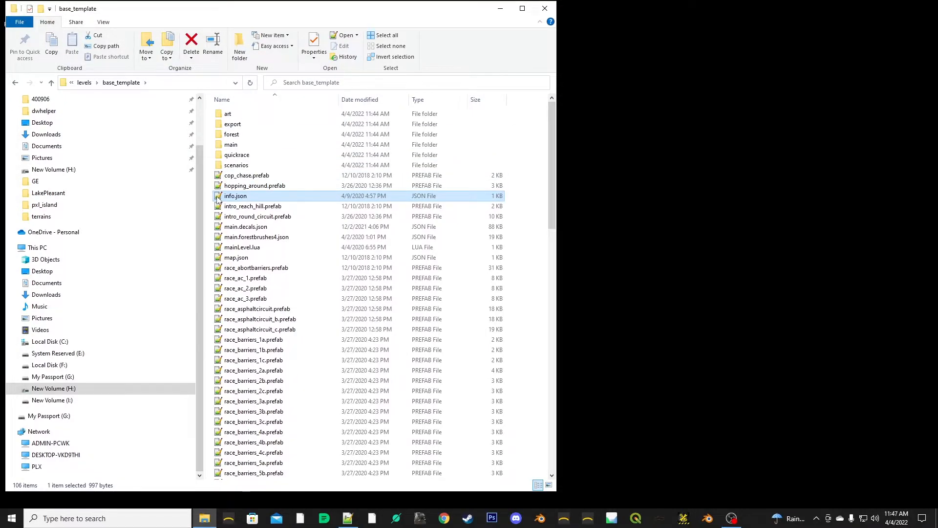
double_click(218, 198)
drag(355, 106, 572, 35)
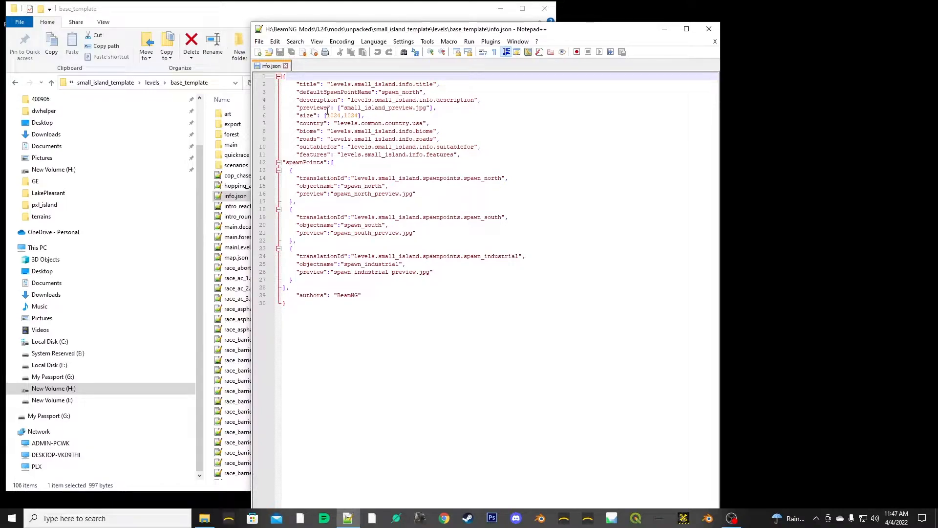
drag(433, 84, 331, 84)
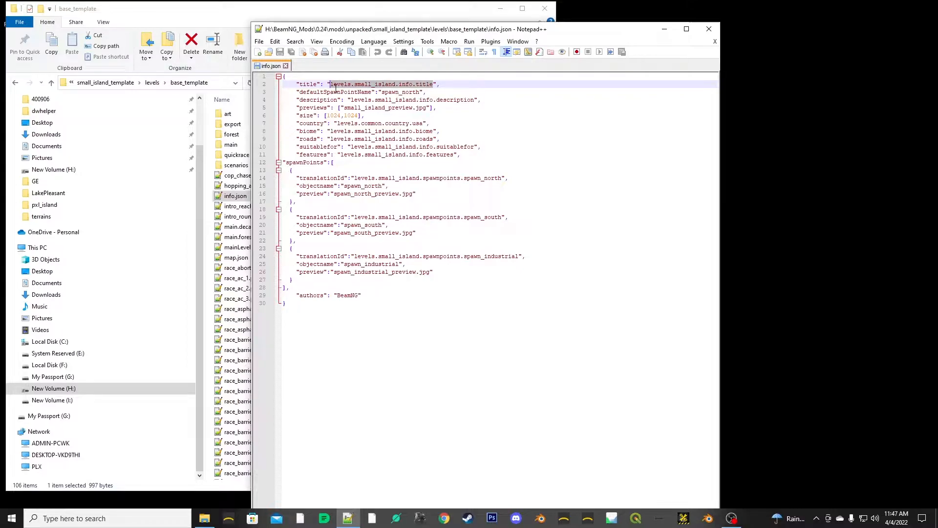
text(PiX3LM)
text(onkey Base )
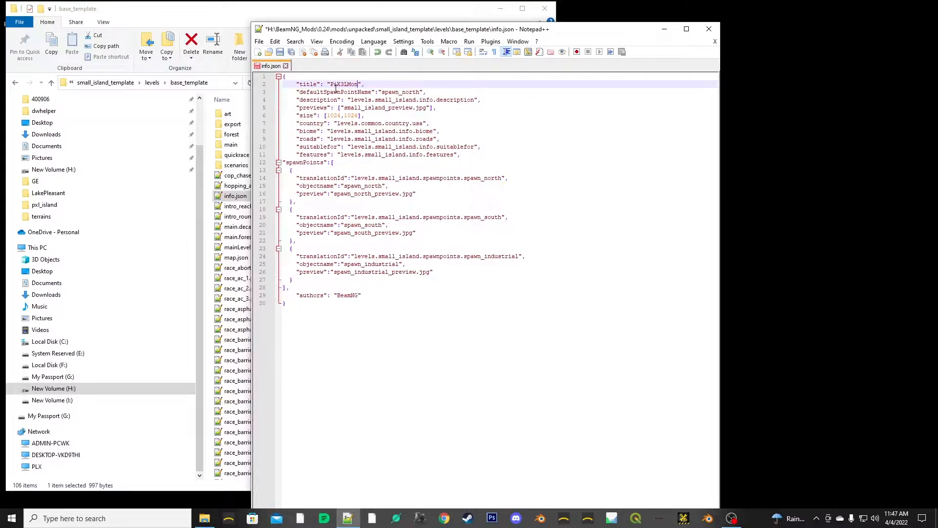
text(Map Temp)
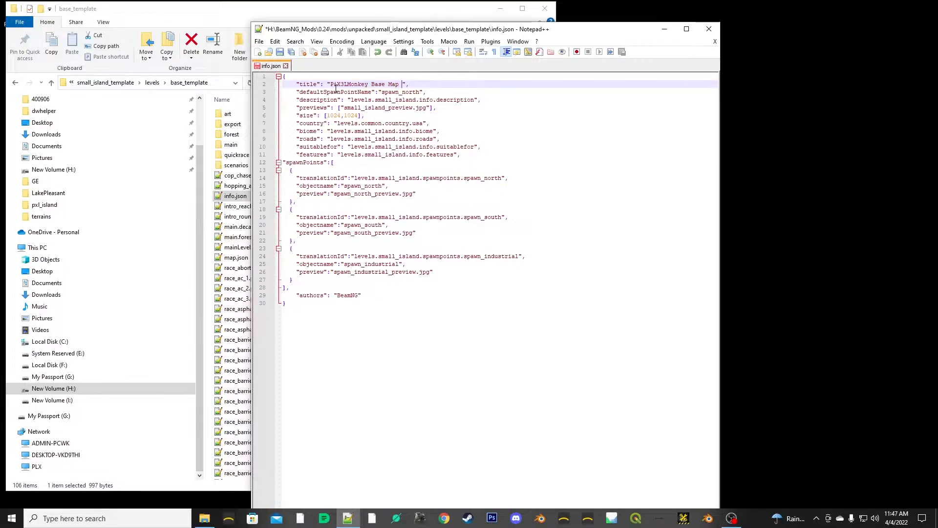
text(late)
- Replace the description value in info.json with "A good place to start"
drag(474, 100, 351, 102)
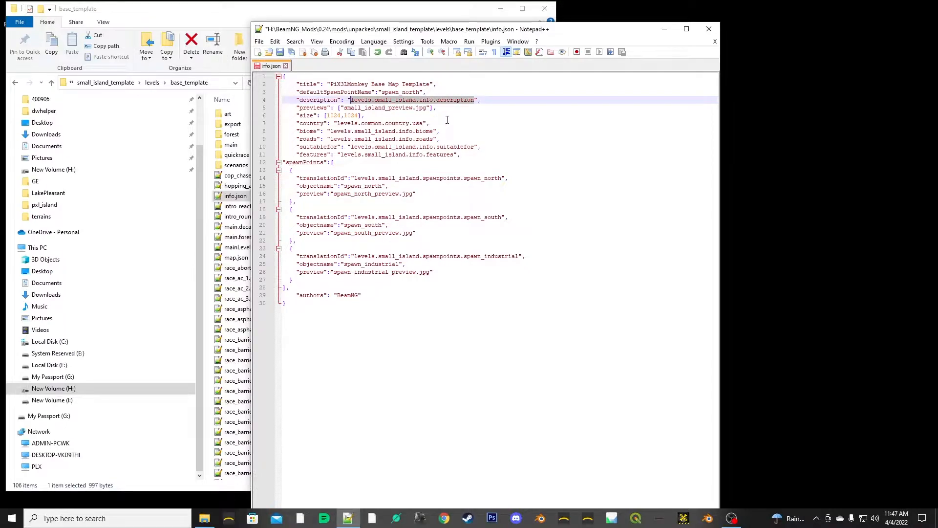
text(A )
text(good place to st)
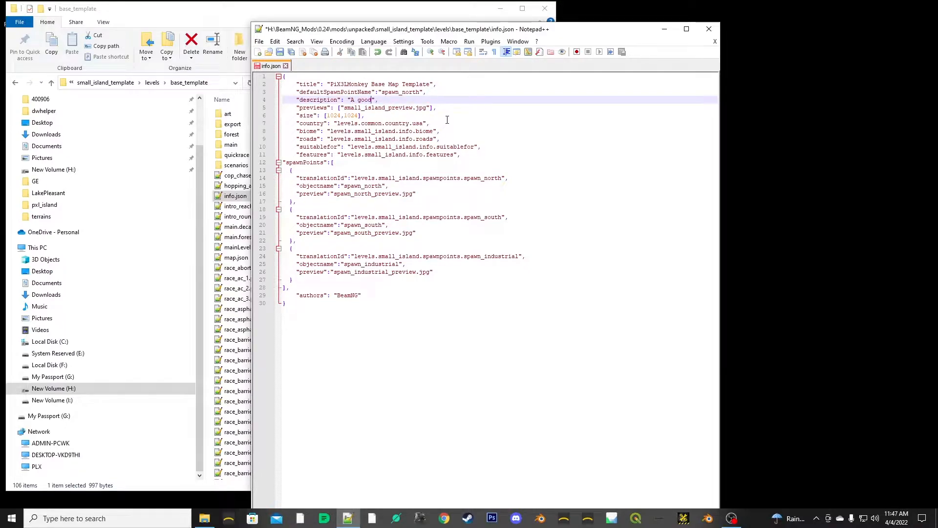
text(art)
click(510, 110)
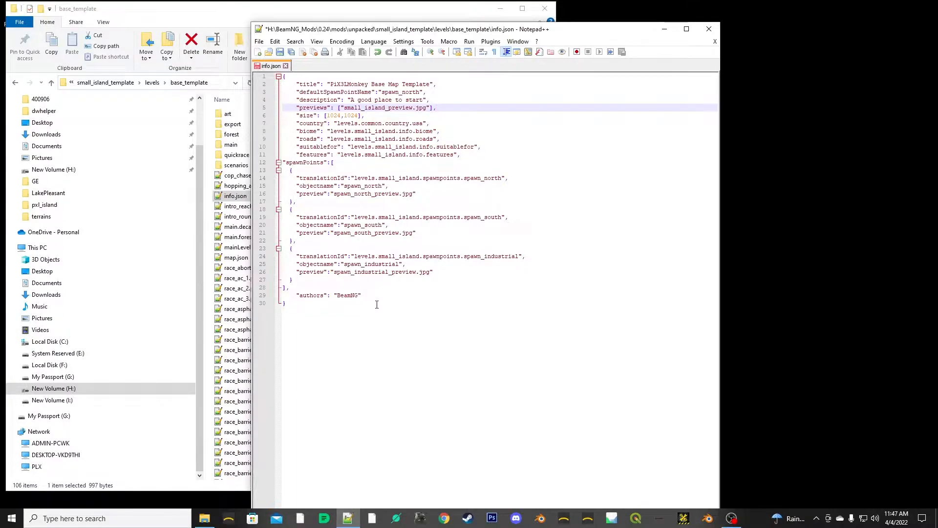
- Replace the authors value in info.json with "PiX3LMonkey" and save the file
drag(360, 296, 340, 298)
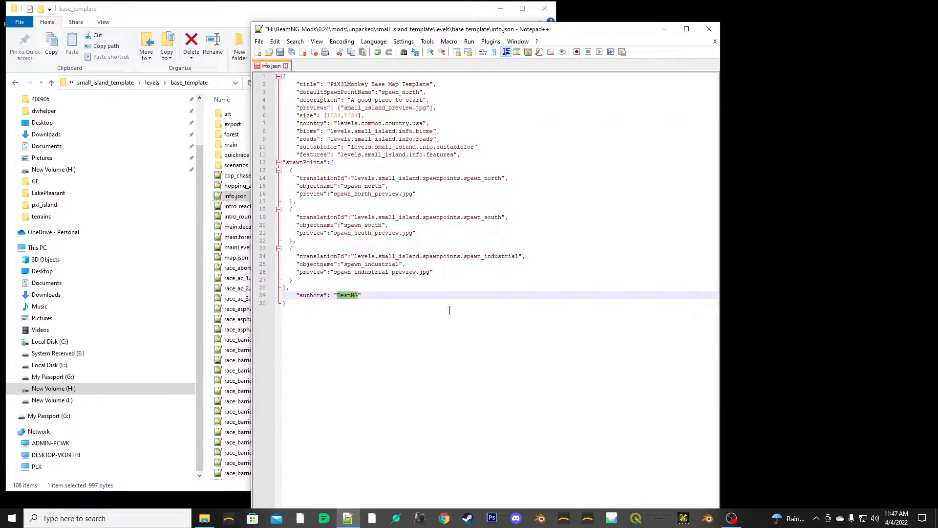
text(P)
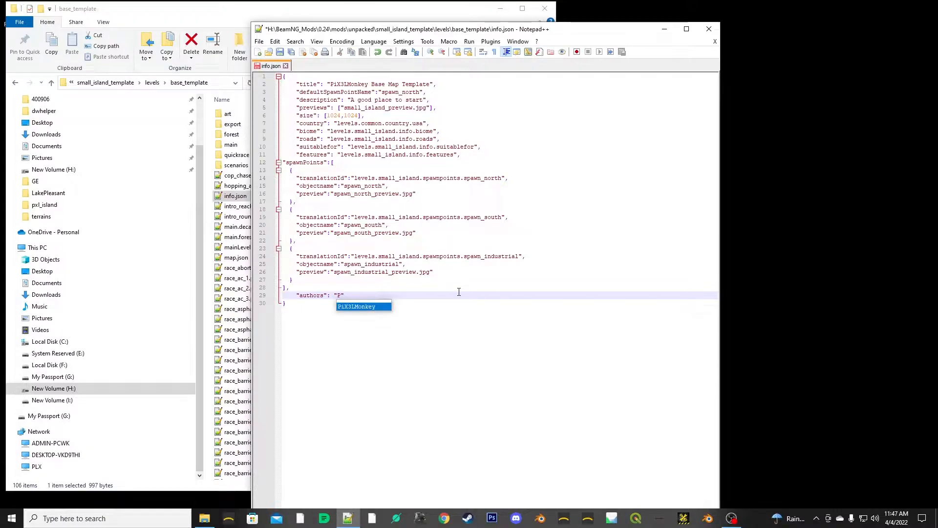
double_click(349, 307)
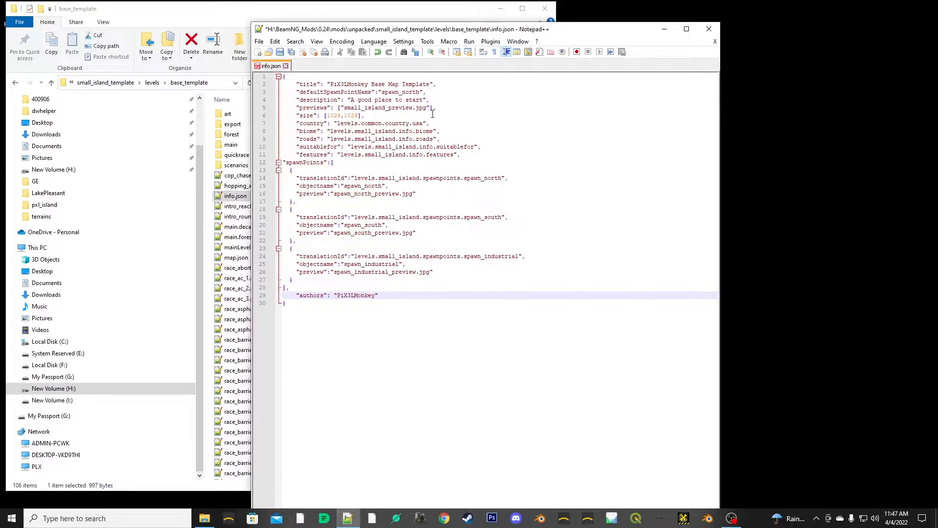
key(ctrl+s)
click(434, 382)
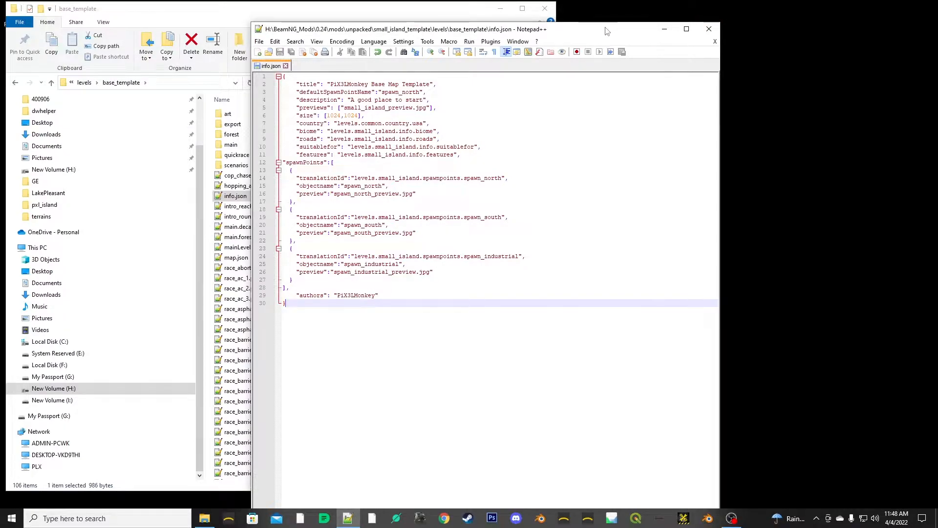
- Move the info.json editor window beside the base_template folder window and narrow the folder window
drag(604, 23, 769, 15)
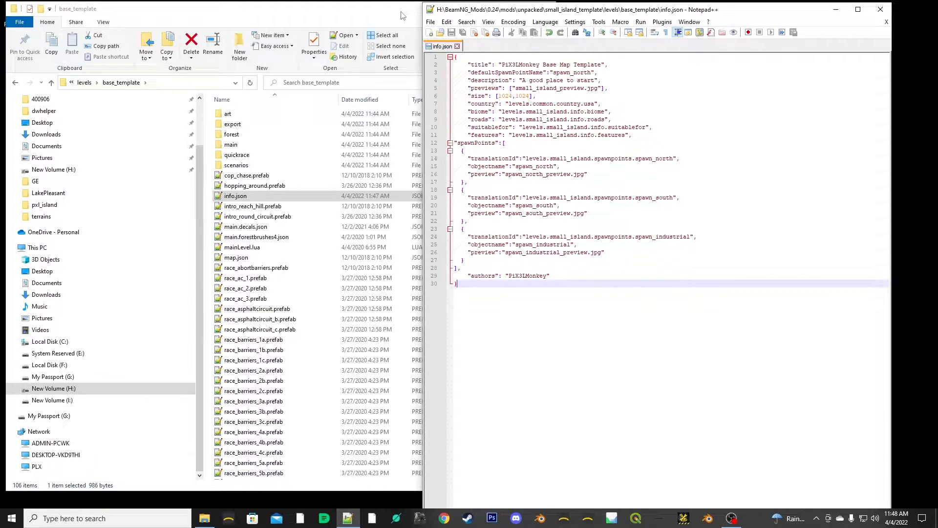
click(371, 11)
drag(556, 44, 483, 58)
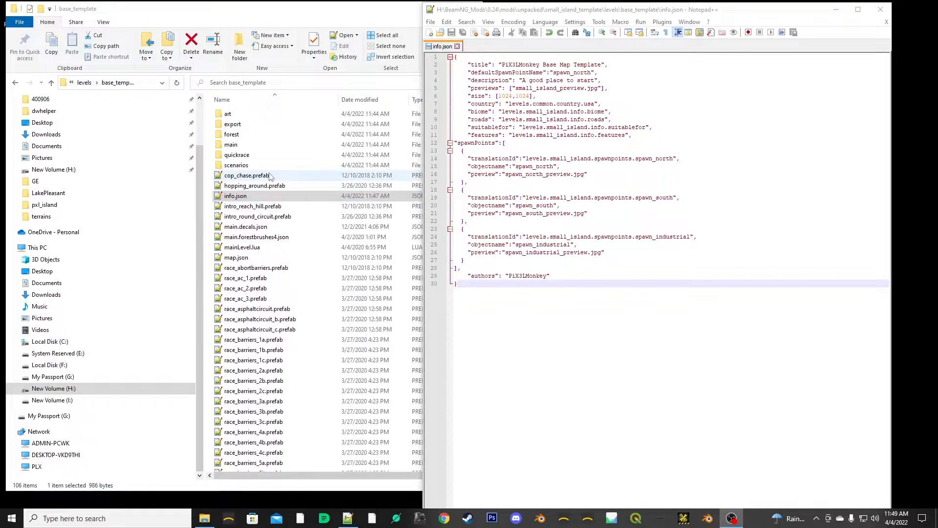
- Look through the building models and textures in base_template's art/shapes/buildings folder
double_click(232, 118)
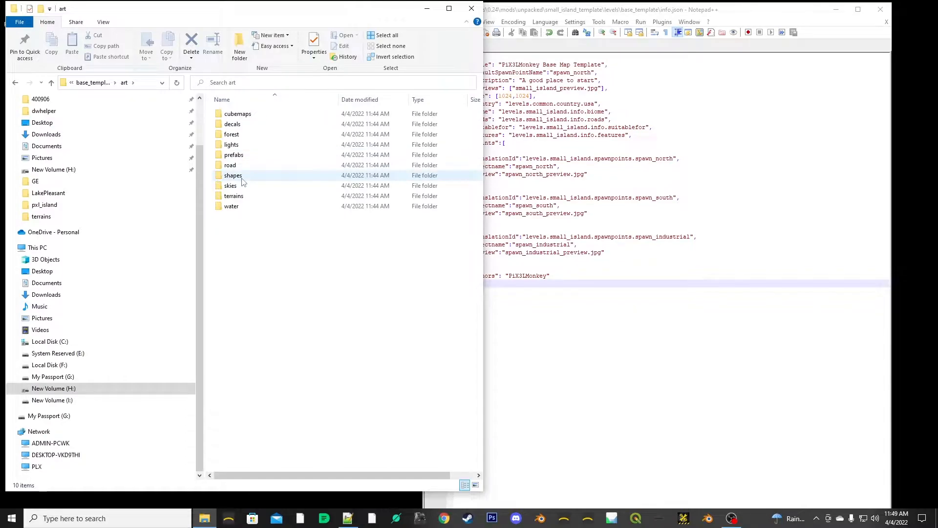
double_click(241, 179)
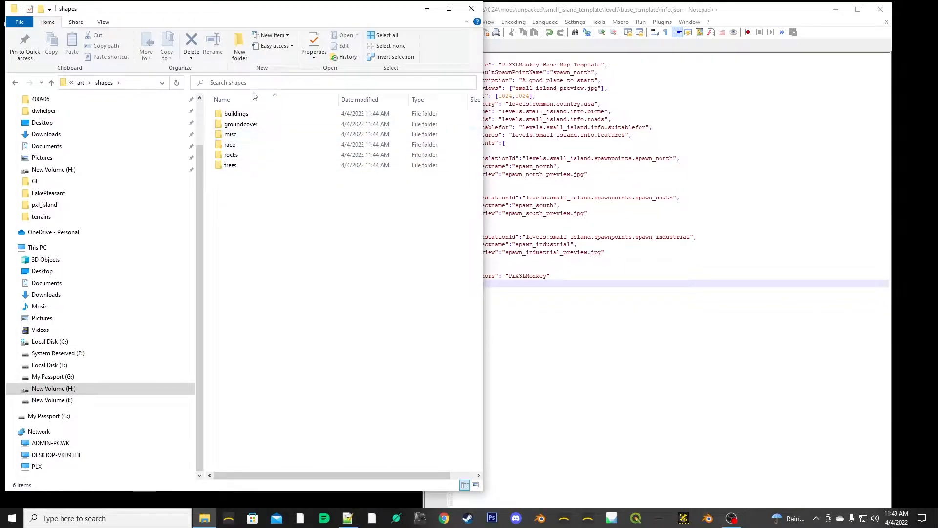
double_click(237, 114)
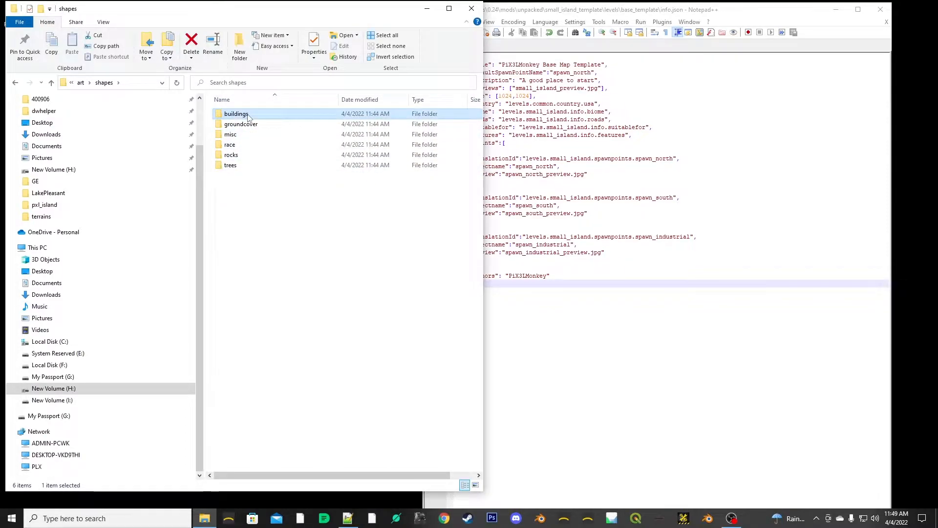
drag(479, 124, 480, 169)
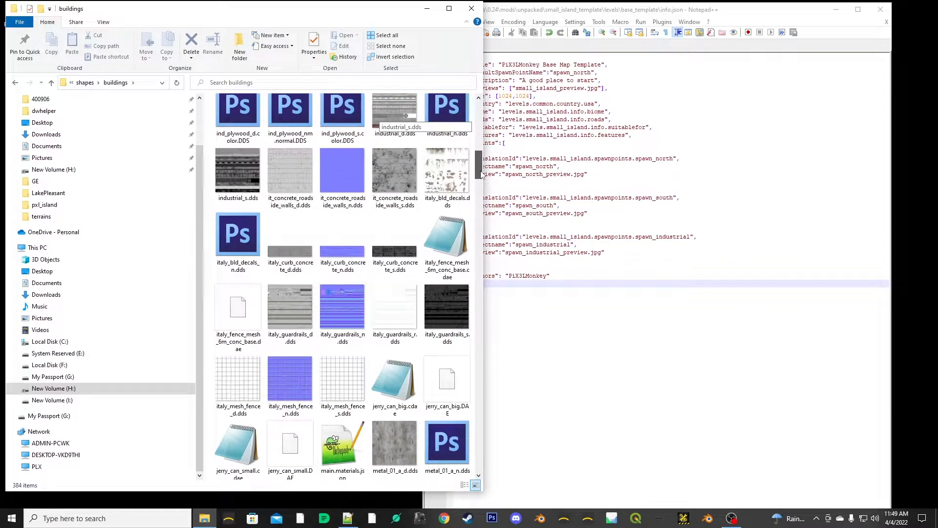
- Open main.materials.json from the buildings folder and examine the folder path in the first material's colorMap entry
scroll(352, 318, down, 3)
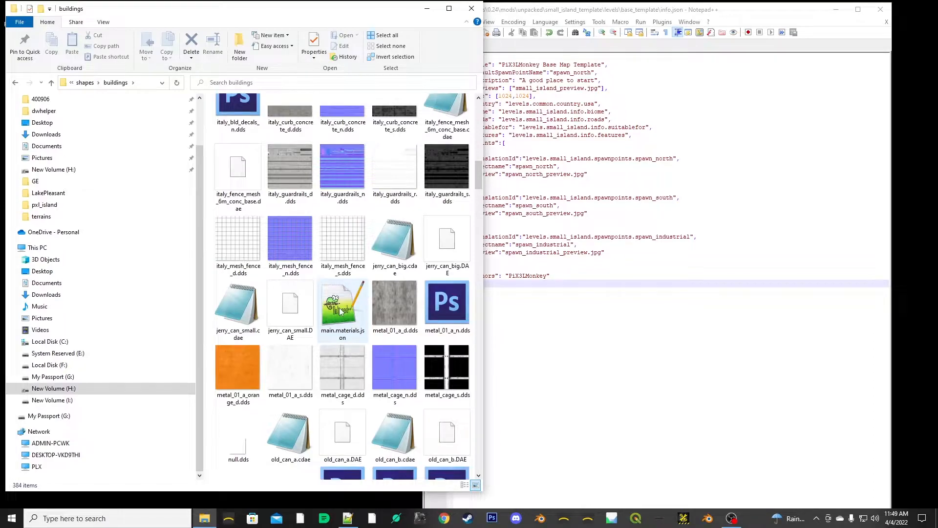
double_click(342, 312)
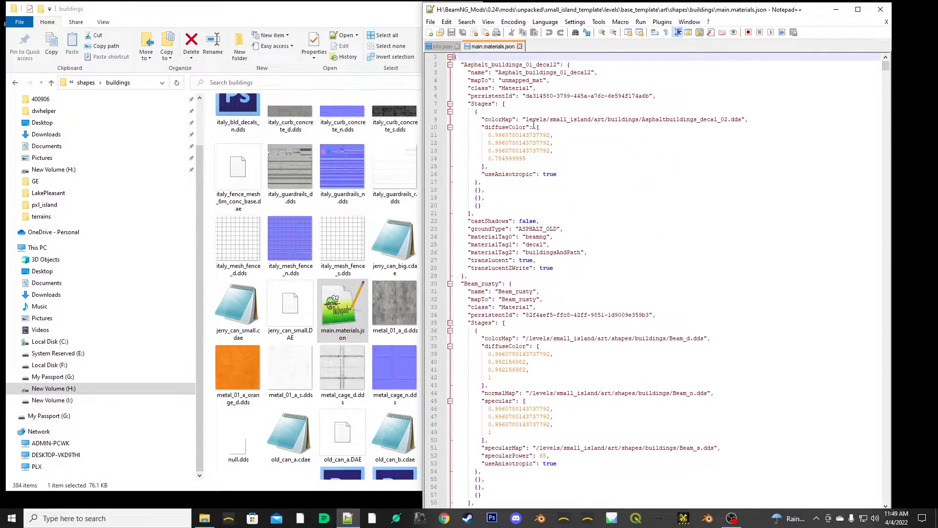
drag(525, 121, 638, 119)
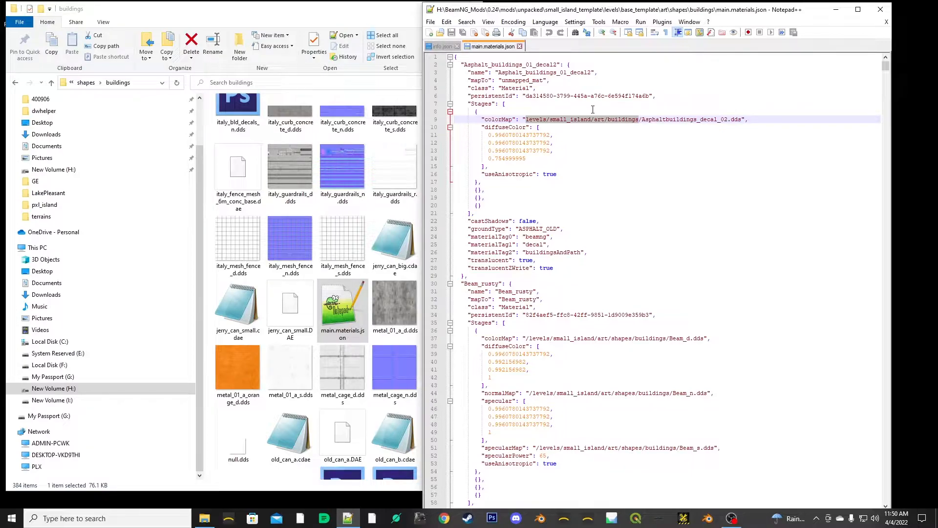
click(576, 128)
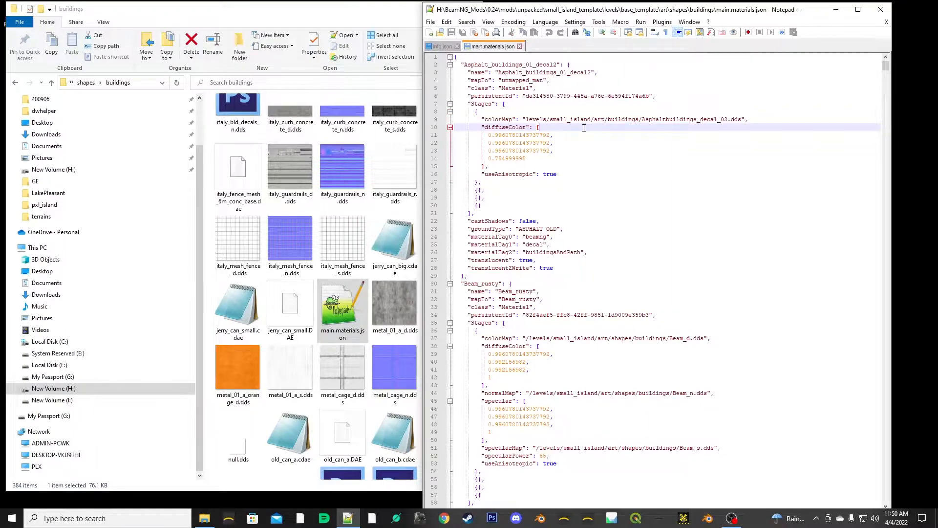
- Widen the buildings folder window to show its full path, and shift it aside to uncover the main.materials.json editor
click(271, 9)
drag(205, 132, 325, 131)
scroll(205, 147, up, 2)
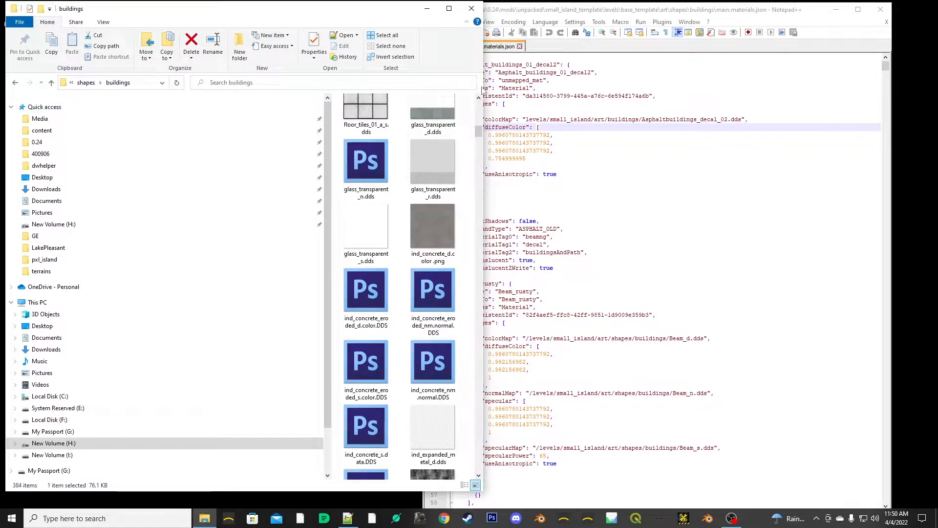
drag(486, 86, 924, 86)
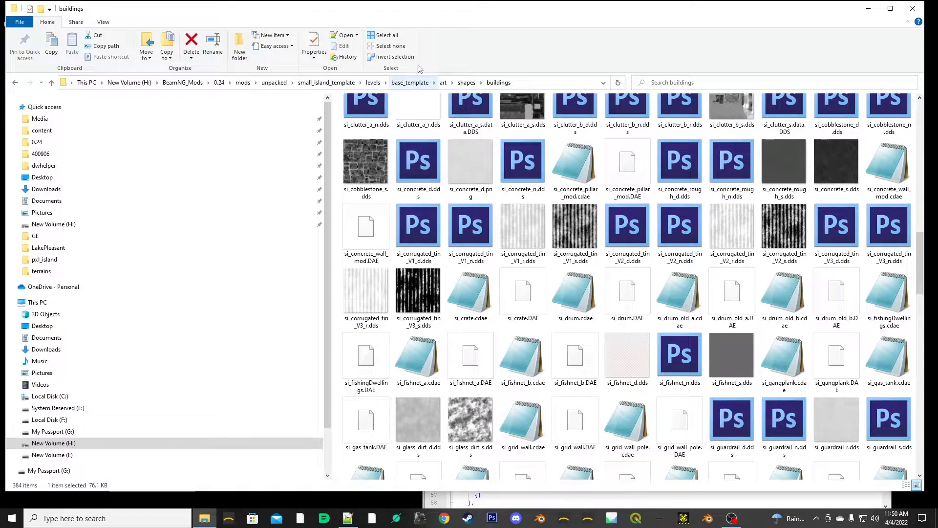
drag(931, 50, 825, 56)
drag(483, 17, 359, 29)
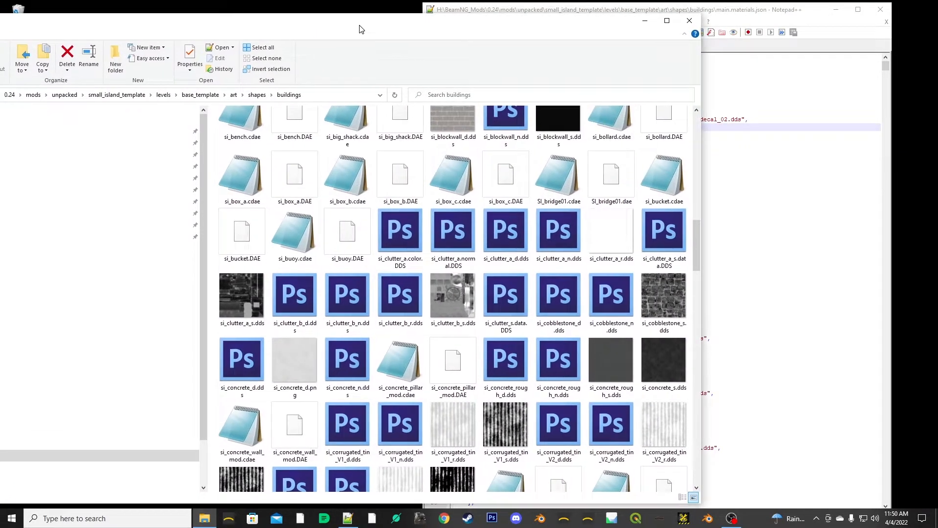
- Compare the first two colorMap paths in main.materials.json and copy "levels/small_island/" from the Asphalt_buildings_01_decal2 entry
click(772, 27)
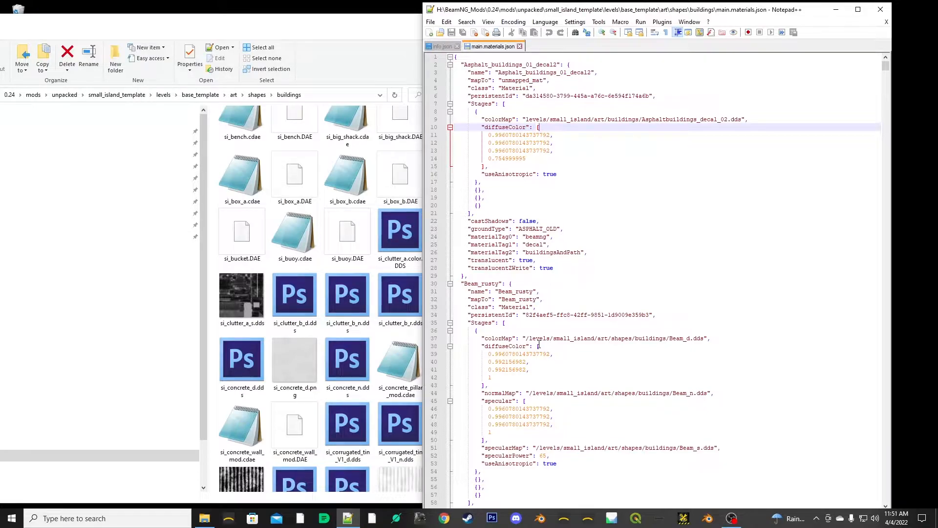
click(526, 119)
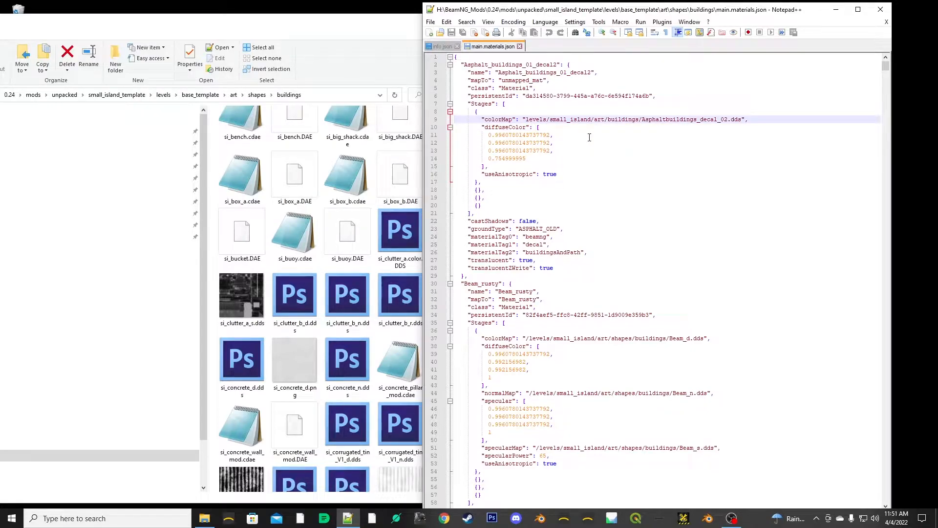
click(529, 338)
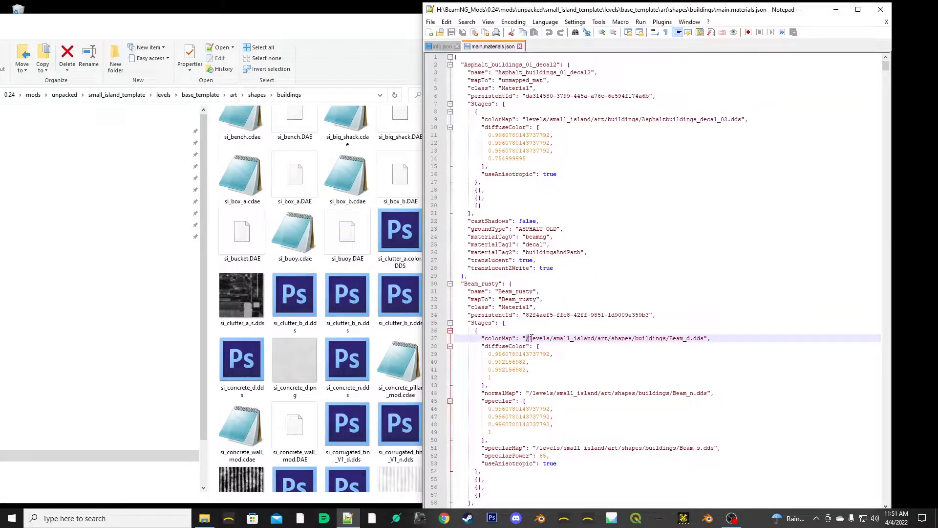
click(548, 119)
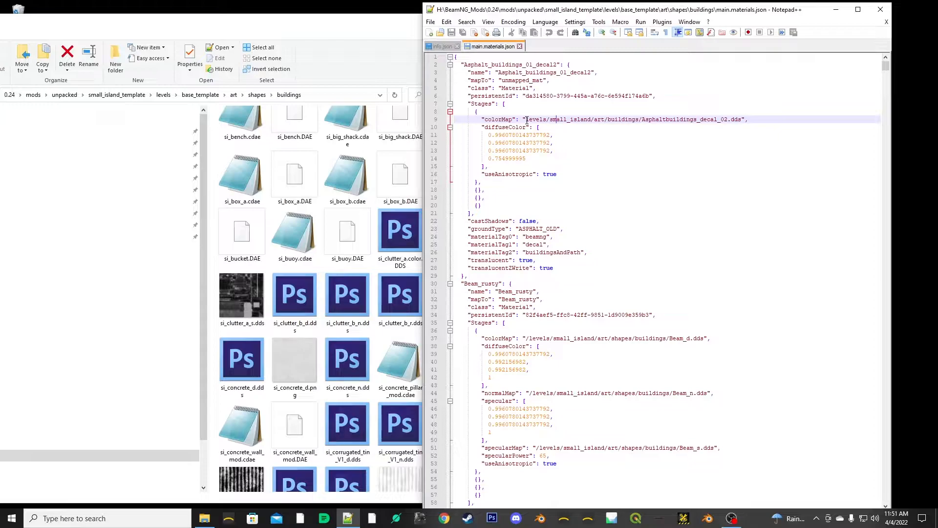
drag(540, 119, 585, 119)
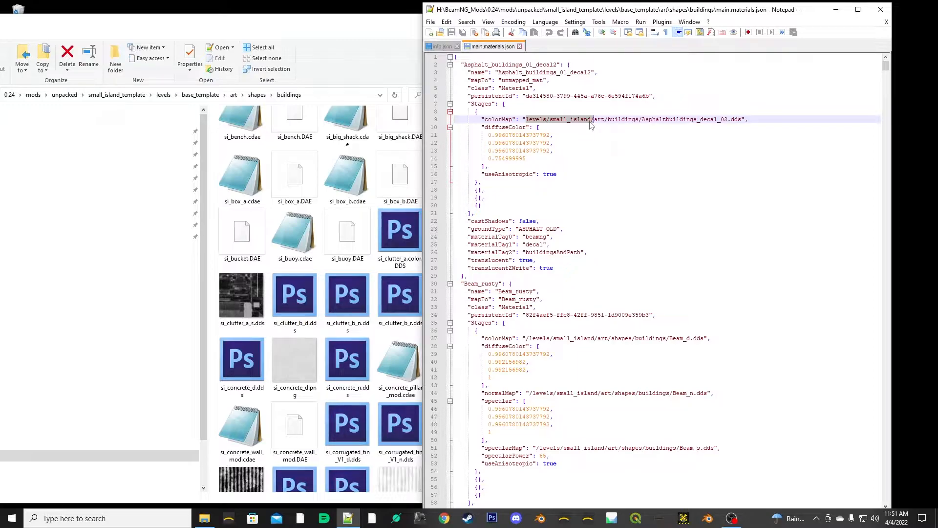
right_click(555, 126)
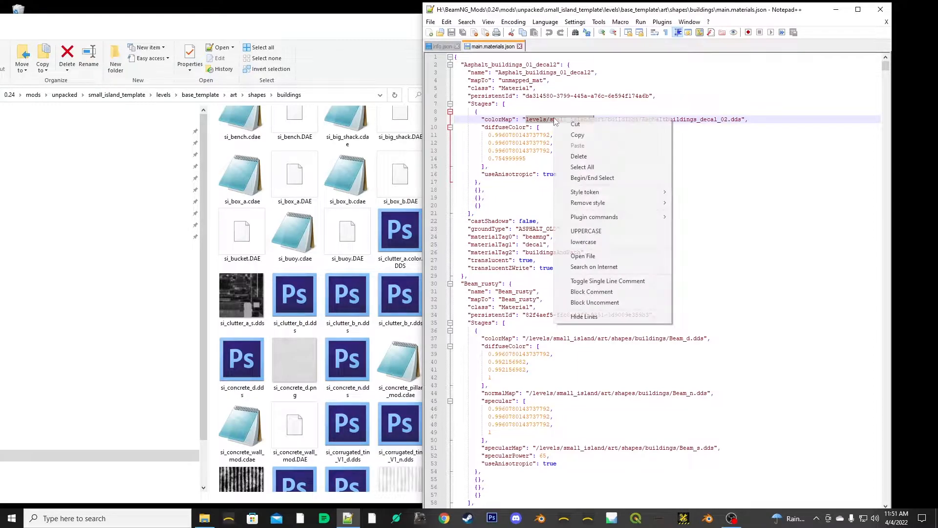
click(570, 131)
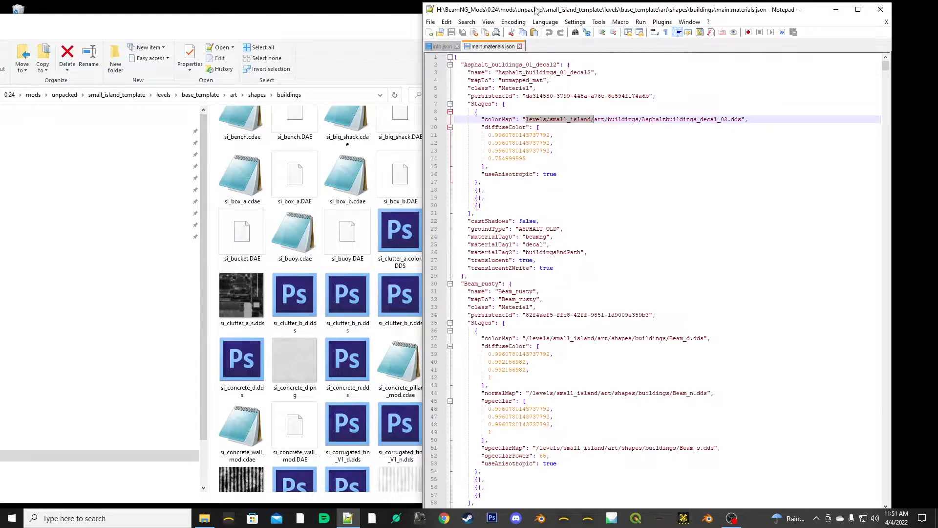
- Set up a find-in-files replacement of "levels/small_island/" with "levels/base_template/"
click(467, 22)
mouse_move(489, 23)
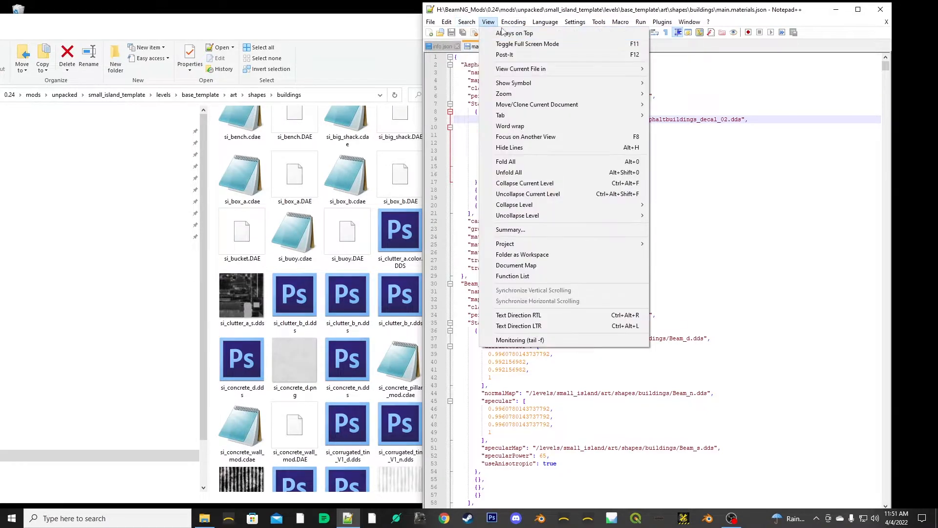
click(478, 34)
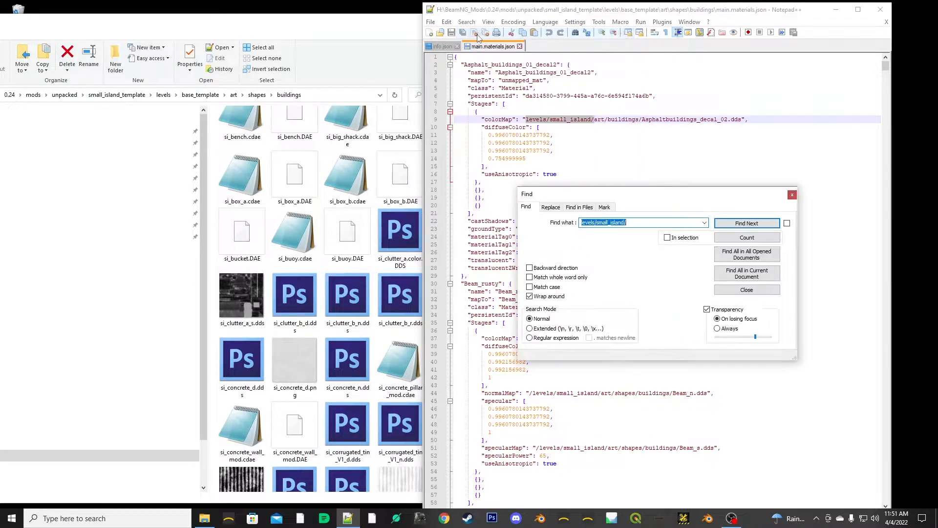
click(577, 208)
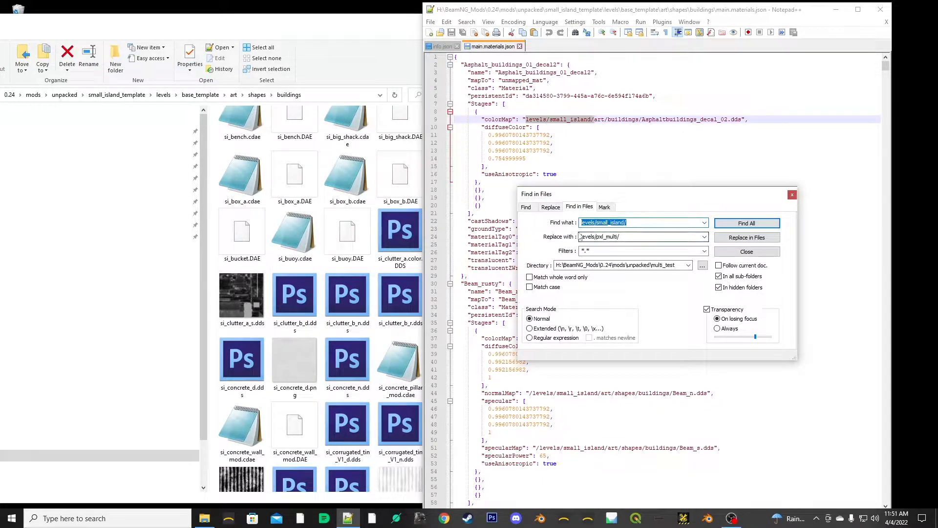
drag(635, 236, 581, 238)
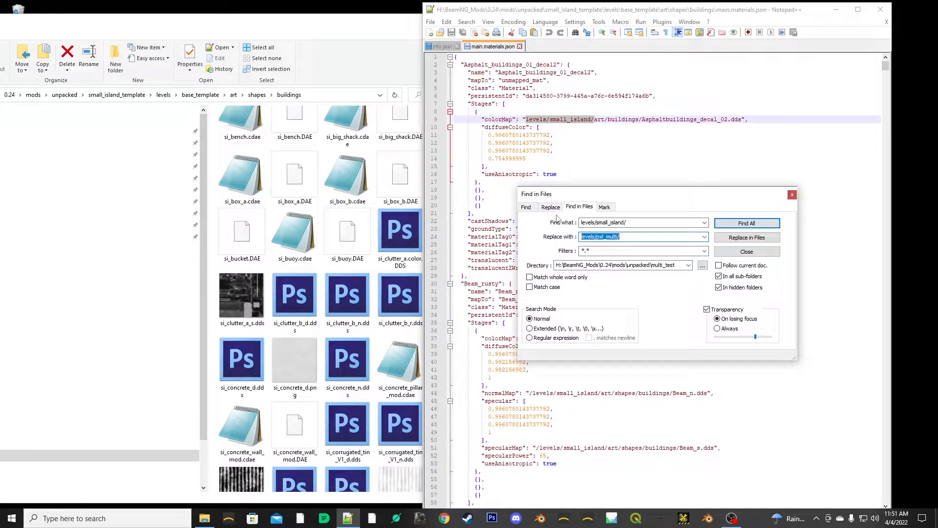
key(ctrl+v)
drag(611, 238, 600, 239)
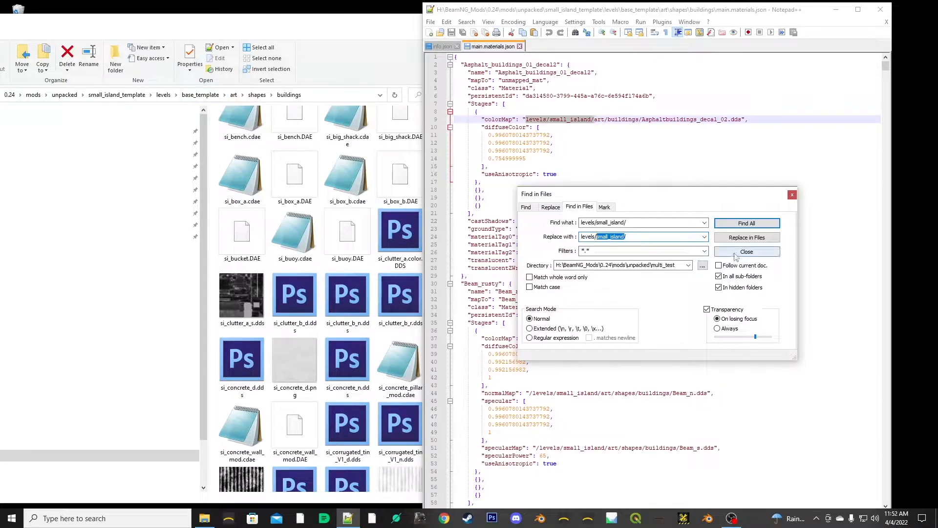
text(base_template)
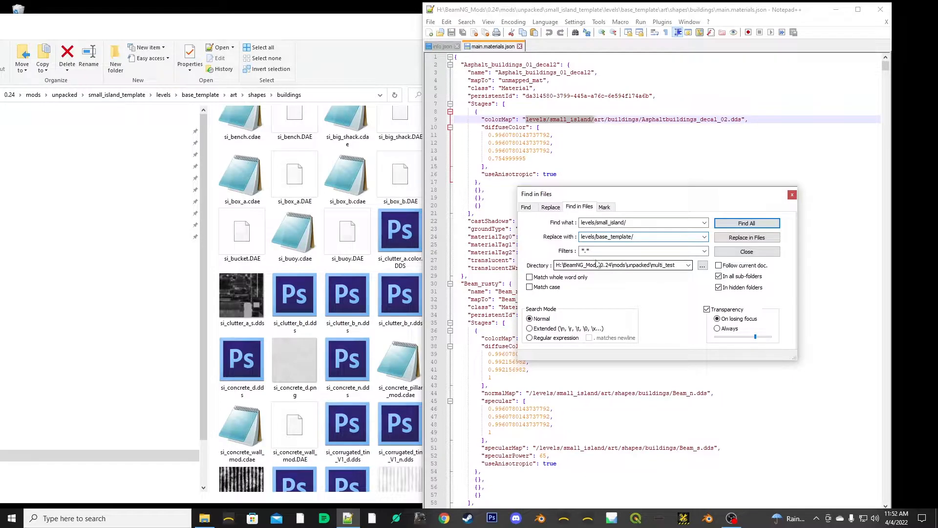
- Set the find-in-files directory to the base_template folder under unpacked\small_island_template\levels and check the path
click(702, 267)
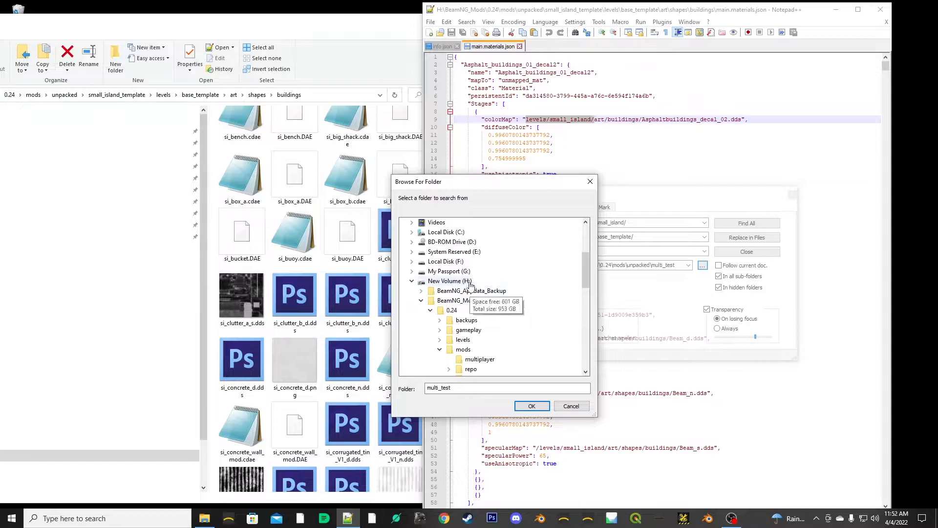
scroll(460, 318, down, 1)
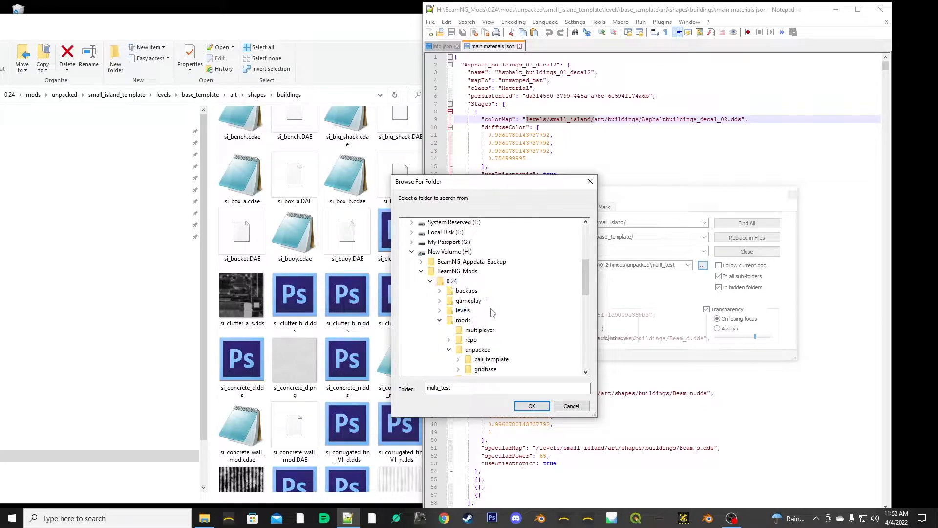
scroll(462, 315, down, 1)
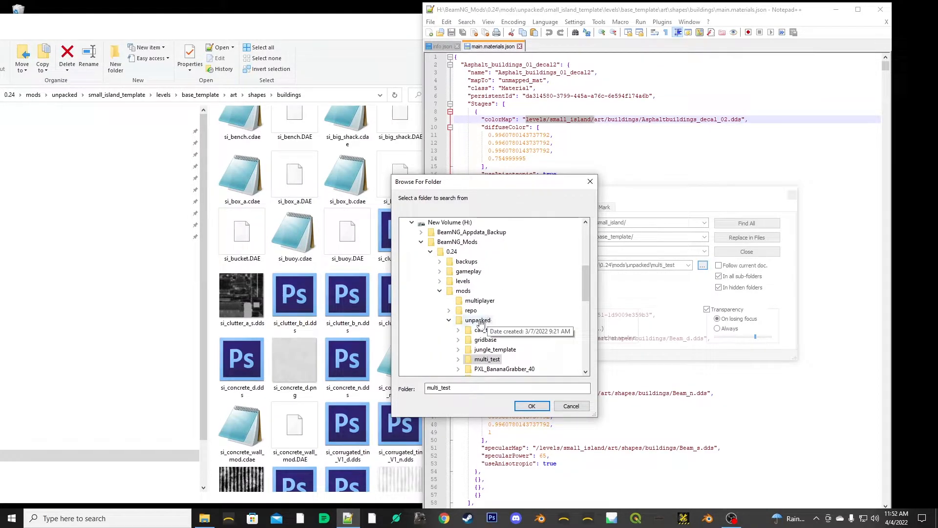
click(488, 321)
scroll(510, 347, down, 2)
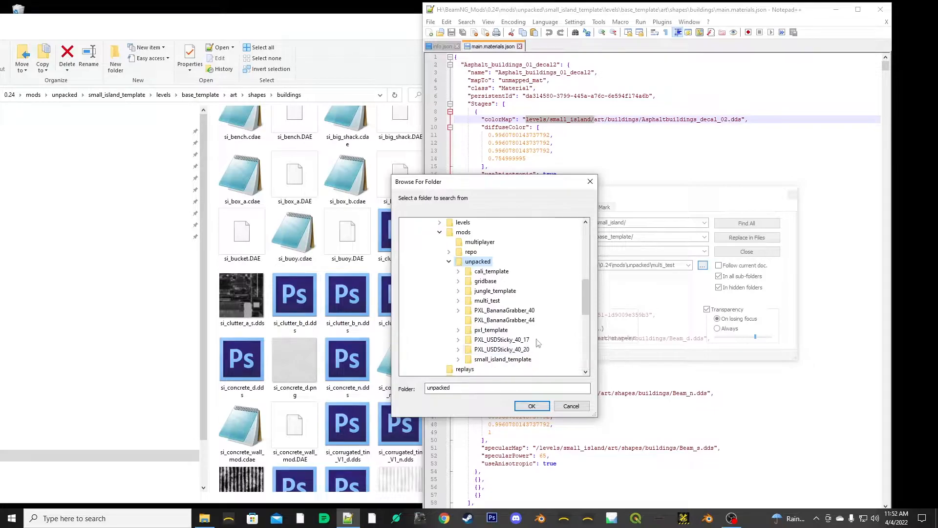
click(502, 360)
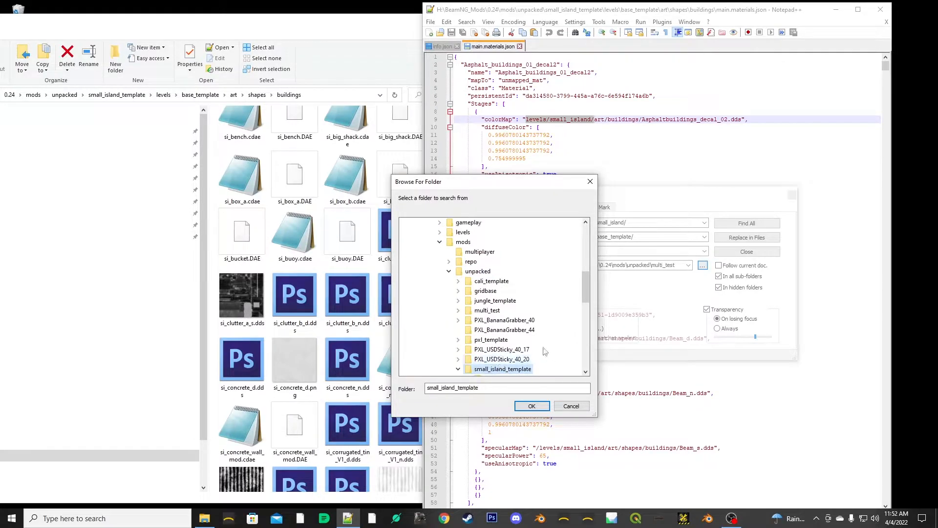
scroll(501, 342, down, 4)
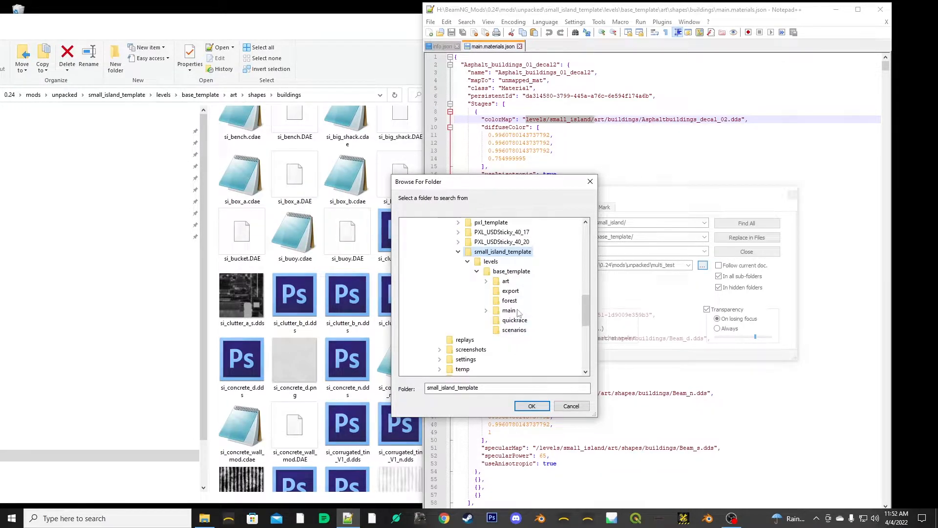
click(487, 273)
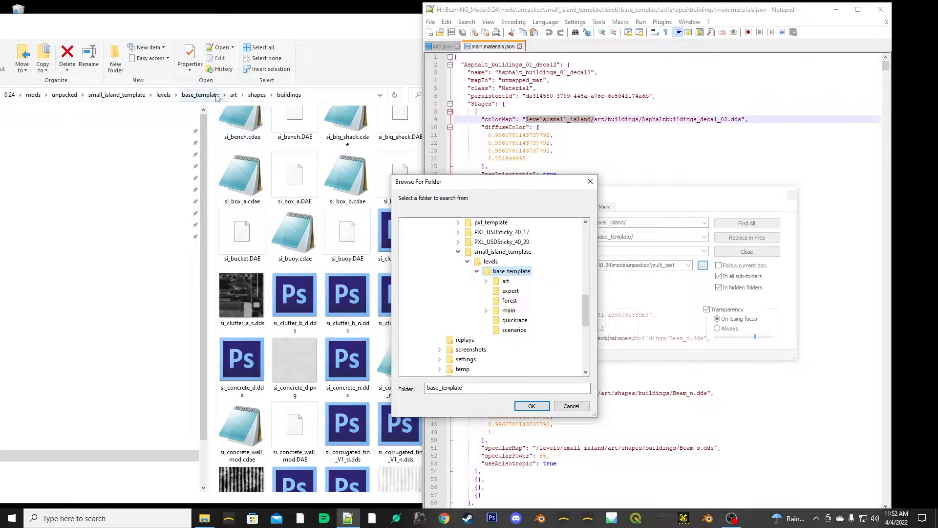
click(532, 407)
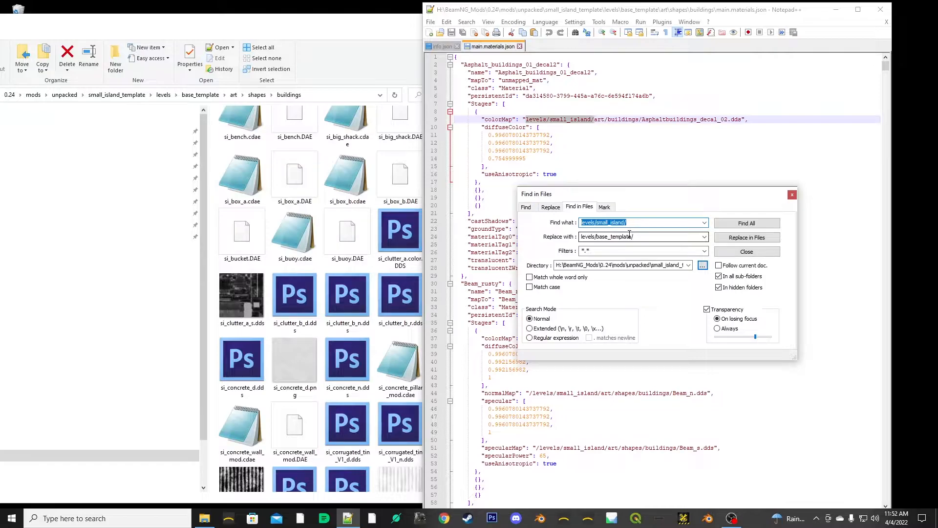
double_click(666, 269)
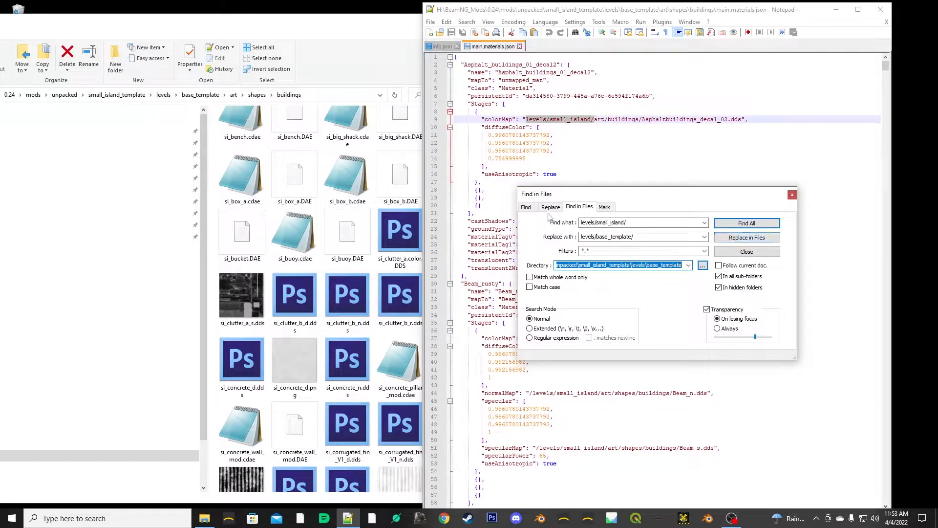
- Replace all occurrences in the base_template files, confirm the replacement, and close the Find in Files dialog
click(752, 240)
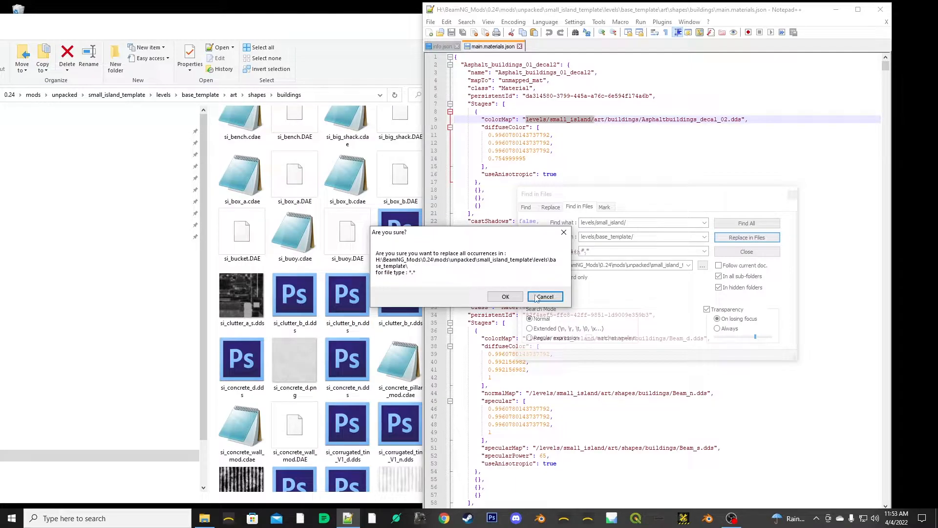
click(505, 297)
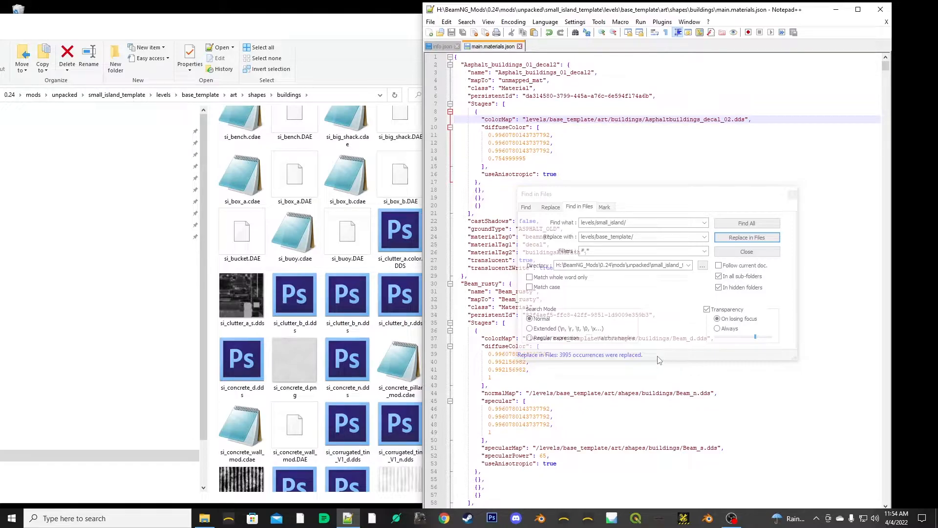
click(718, 194)
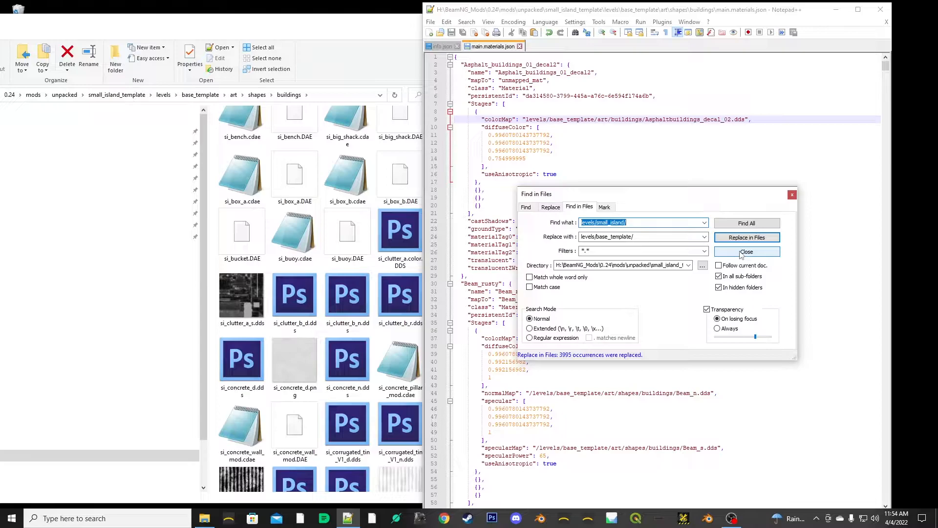
click(741, 252)
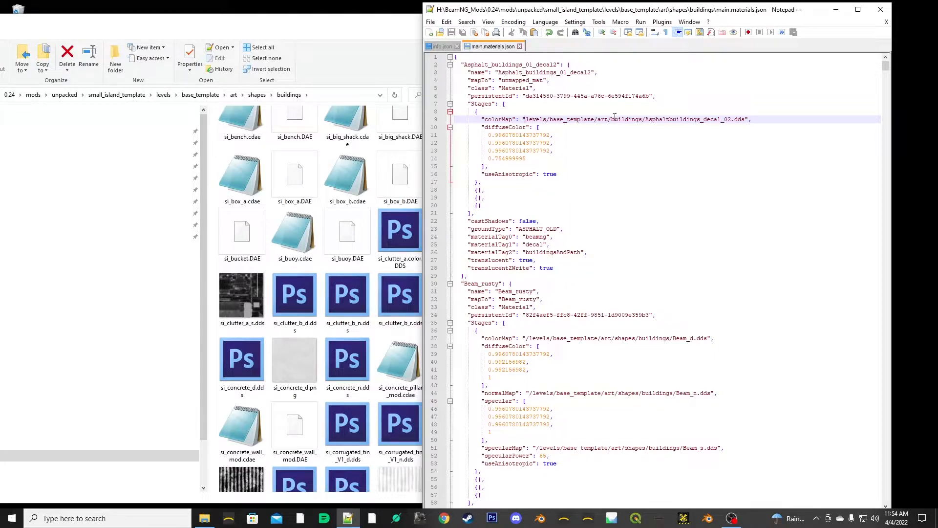
- Check the replaced texture paths and their leading slashes in main.materials.json for the first two materials
scroll(585, 342, down, 5)
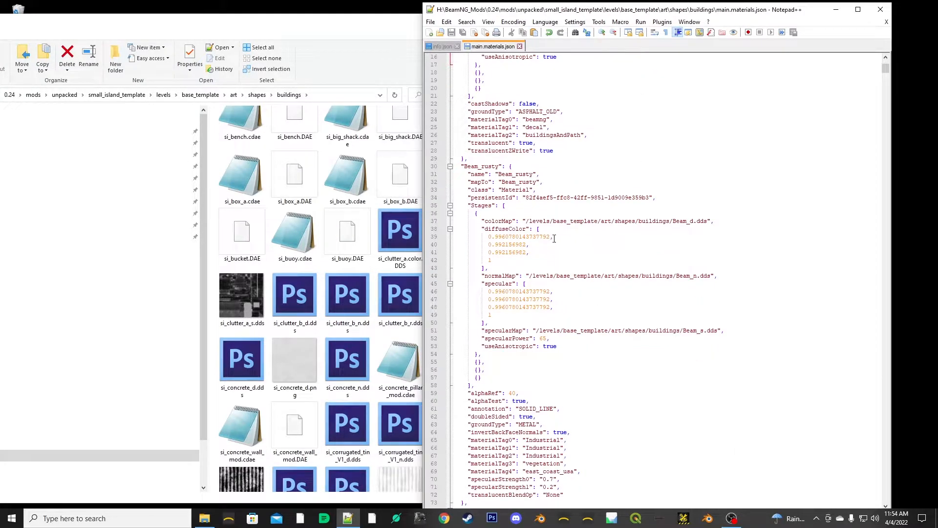
scroll(554, 238, up, 4)
drag(526, 96, 532, 96)
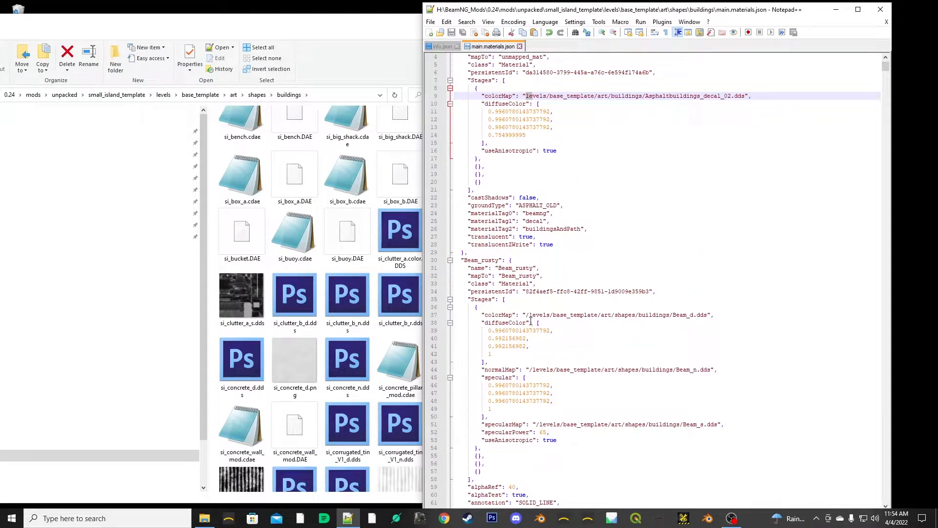
- Check the Beam_rusty colorMap path in main.materials.json and close the file
drag(526, 315, 576, 315)
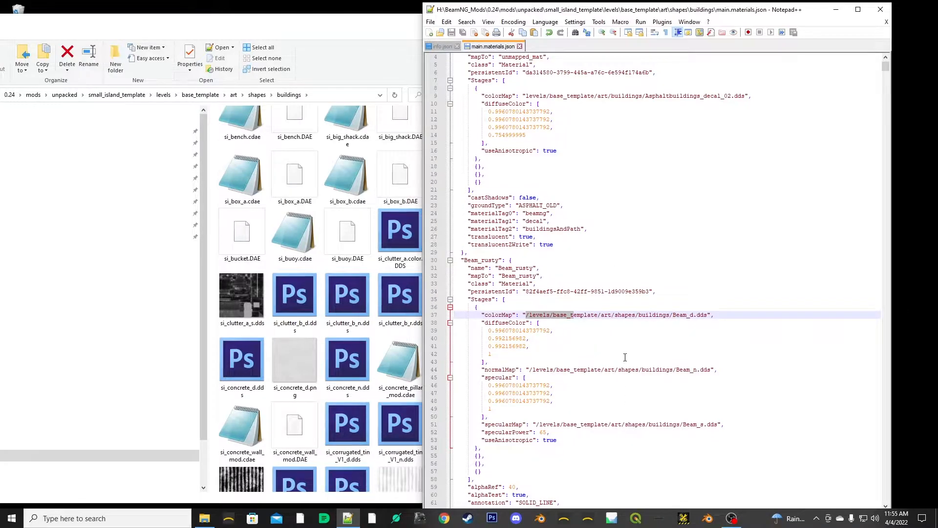
scroll(626, 357, down, 3)
scroll(622, 371, up, 4)
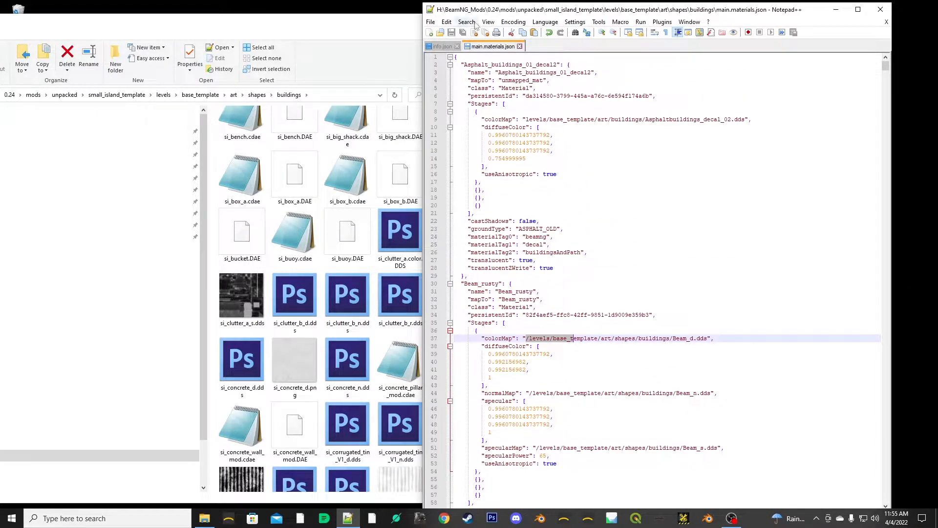
click(520, 46)
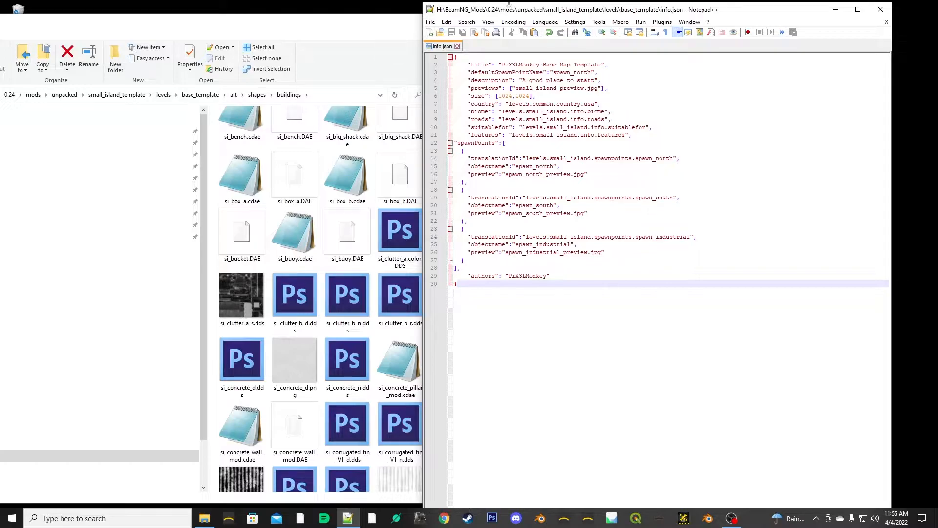
- Switch to Steam, launch BeamNG.drive from the library, and minimize the Steam and Notepad++ windows
click(468, 518)
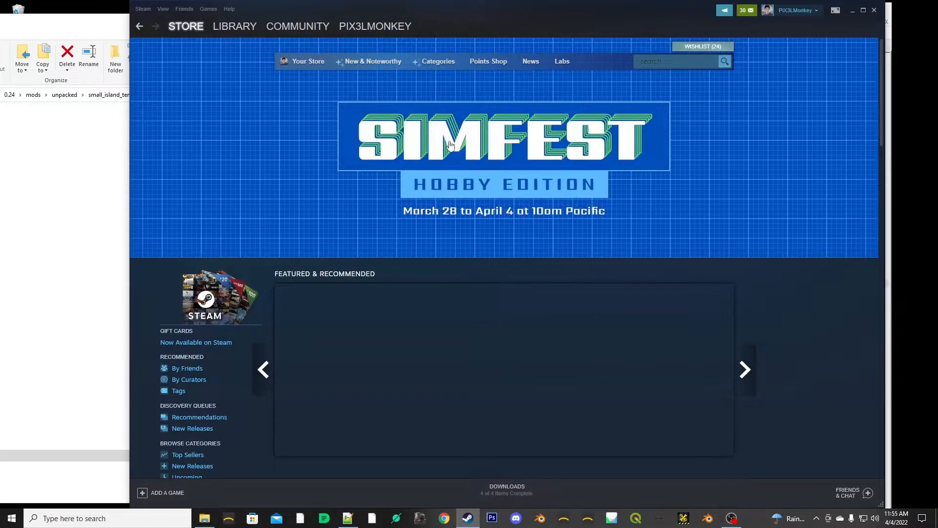
click(236, 26)
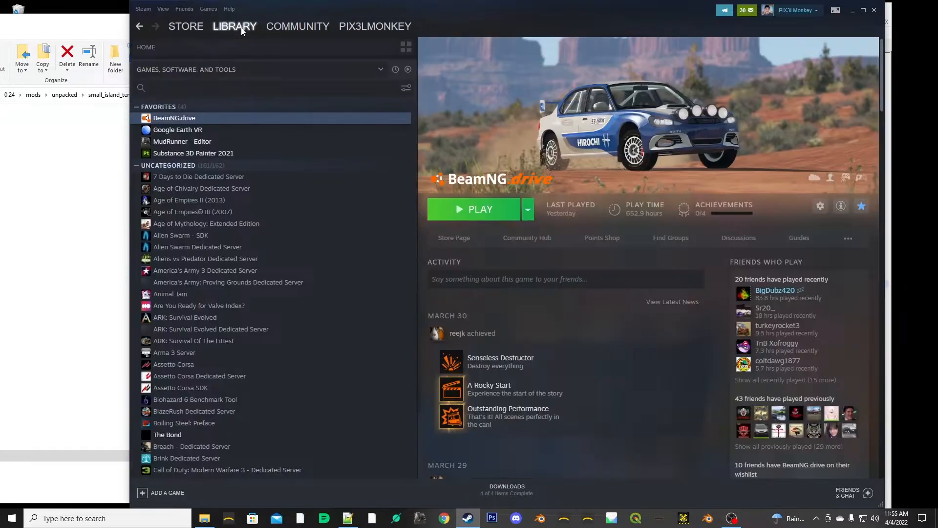
click(483, 210)
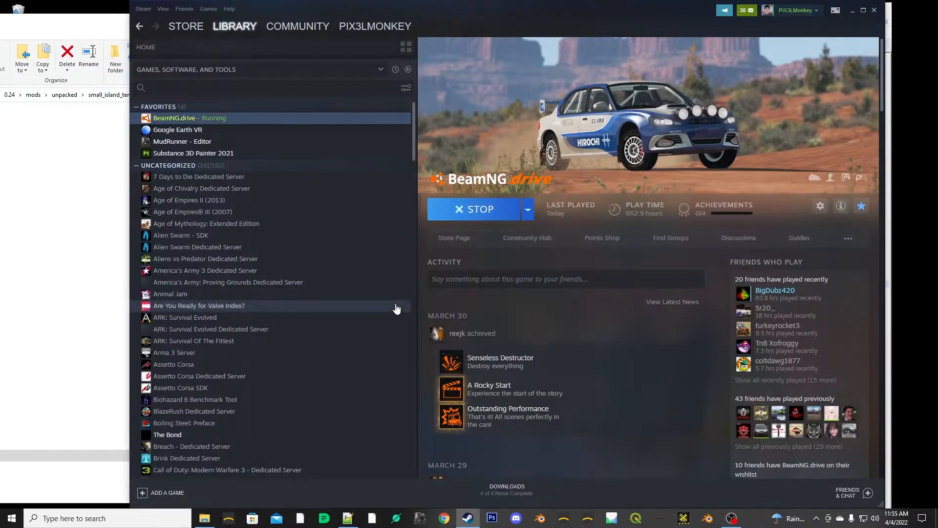
click(433, 223)
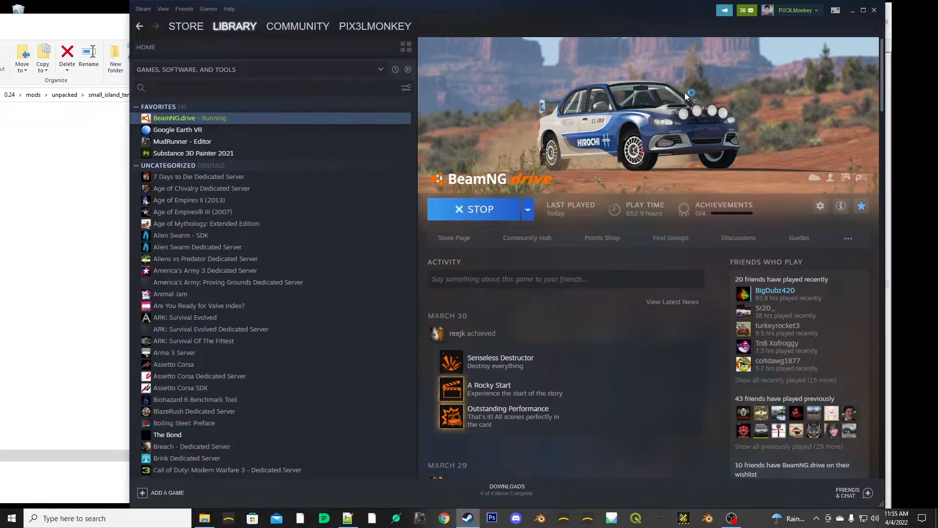
click(853, 11)
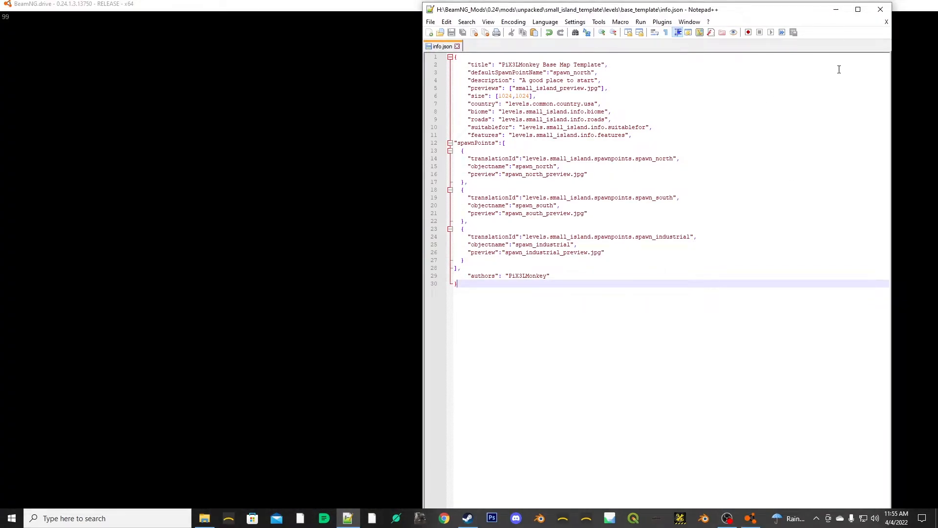
click(837, 9)
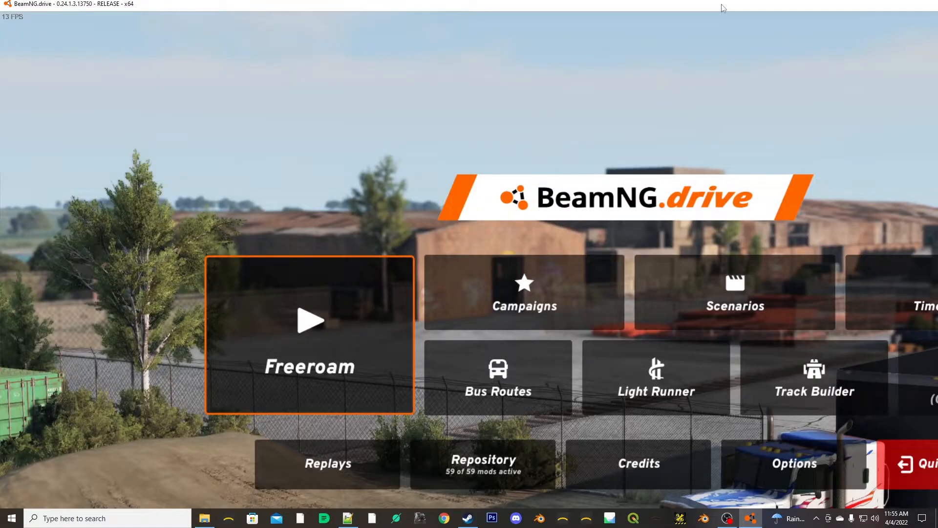
- Maximize the BeamNG.drive window and open the Freeroam map selection
double_click(756, 4)
click(925, 56)
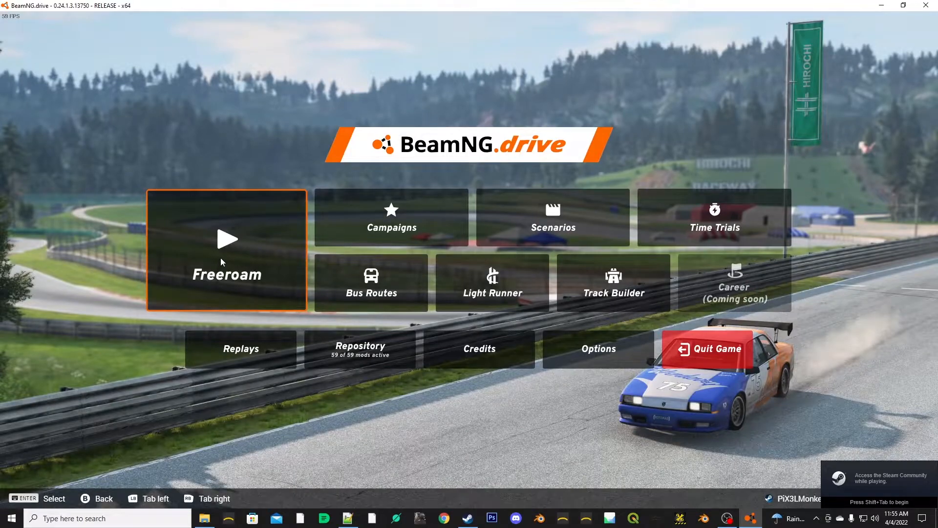
click(221, 257)
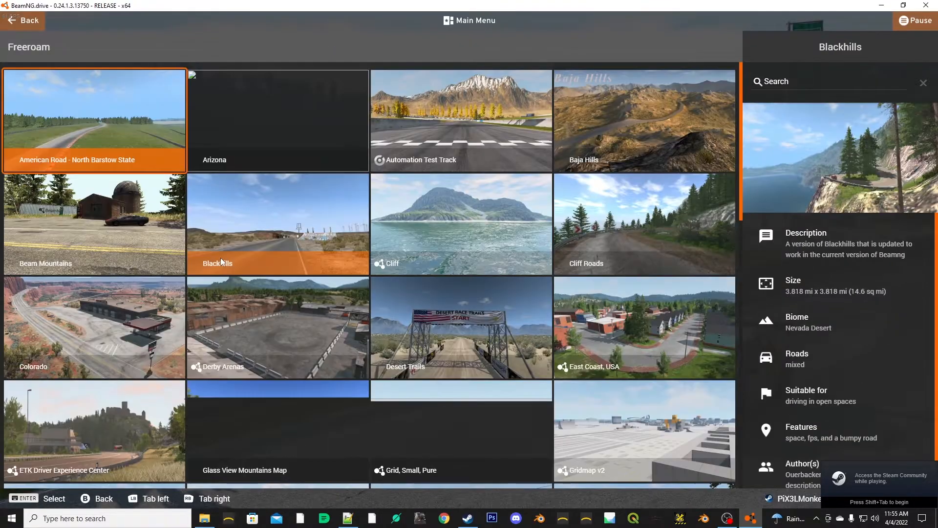
- Choose the PiX3LMonkey Base Map Template map and spawn at the default North Road spawn point
scroll(538, 258, down, 5)
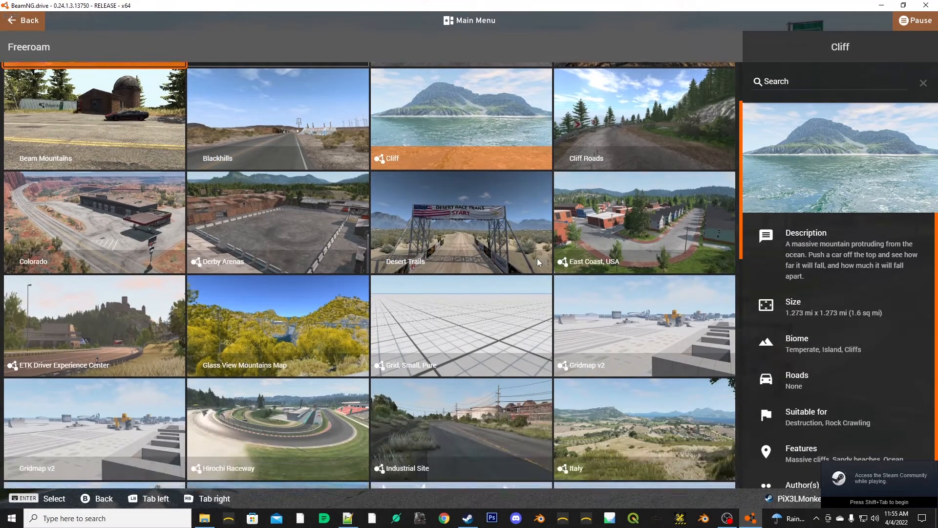
scroll(538, 258, down, 2)
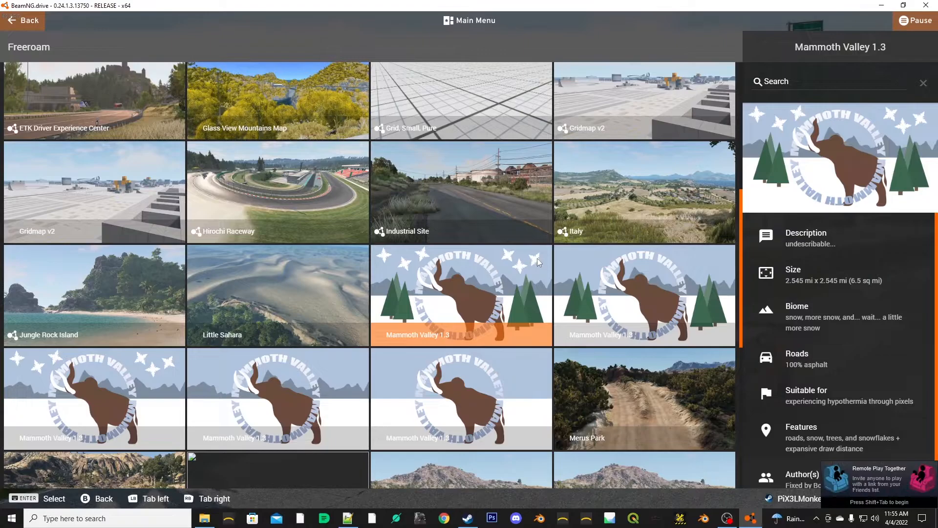
scroll(490, 264, down, 4)
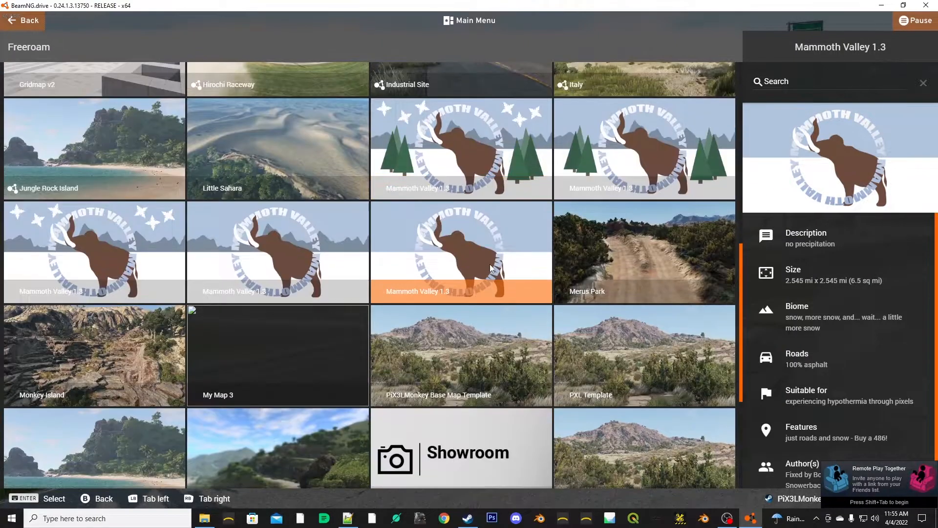
scroll(490, 263, down, 1)
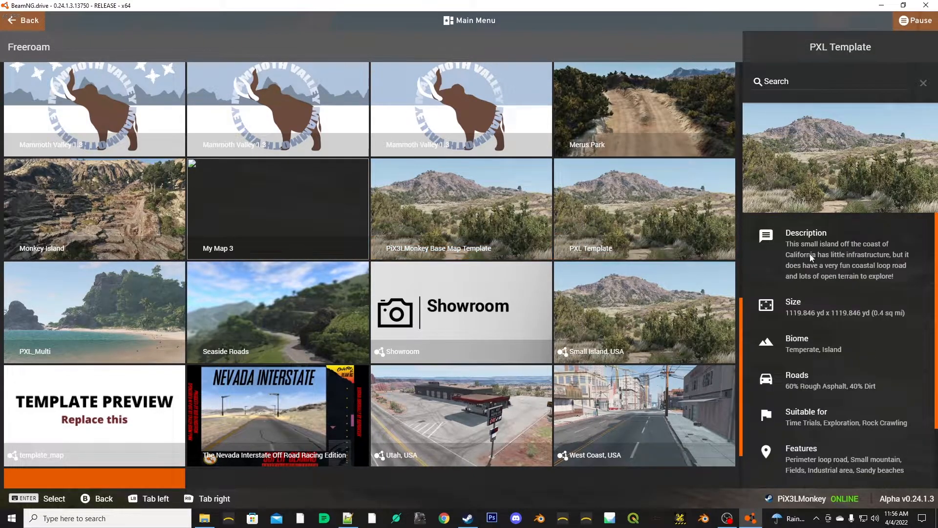
click(436, 223)
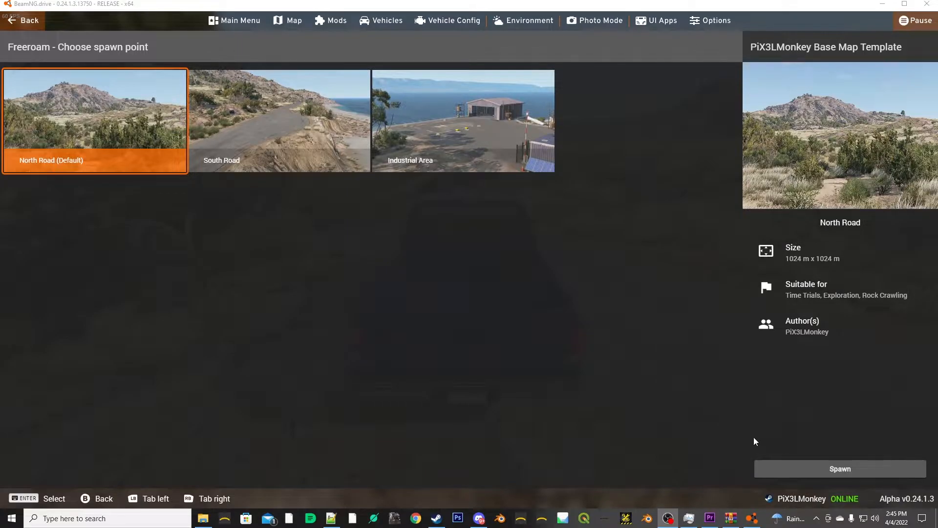
click(804, 470)
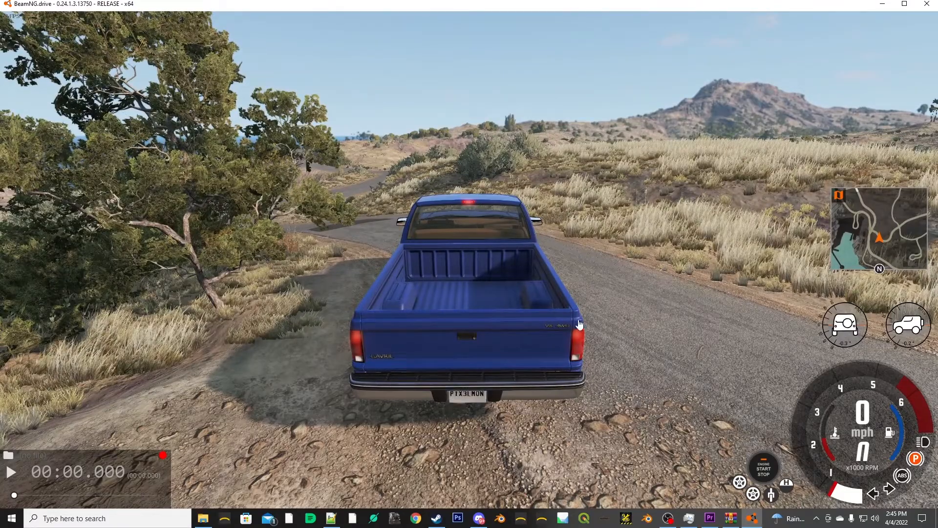
- View the surroundings of the spawned truck and open the World Editor on the base_template level
mouse_move(588, 268)
mouse_down()
mouse_move(675, 268)
mouse_move(430, 273)
mouse_move(371, 264)
mouse_move(586, 274)
mouse_move(645, 264)
mouse_move(589, 259)
mouse_up()
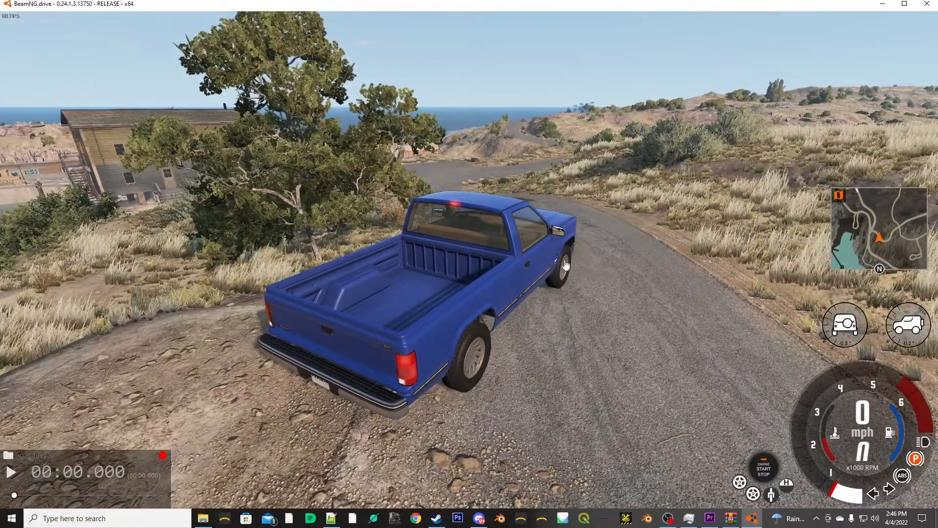
drag(598, 213, 627, 238)
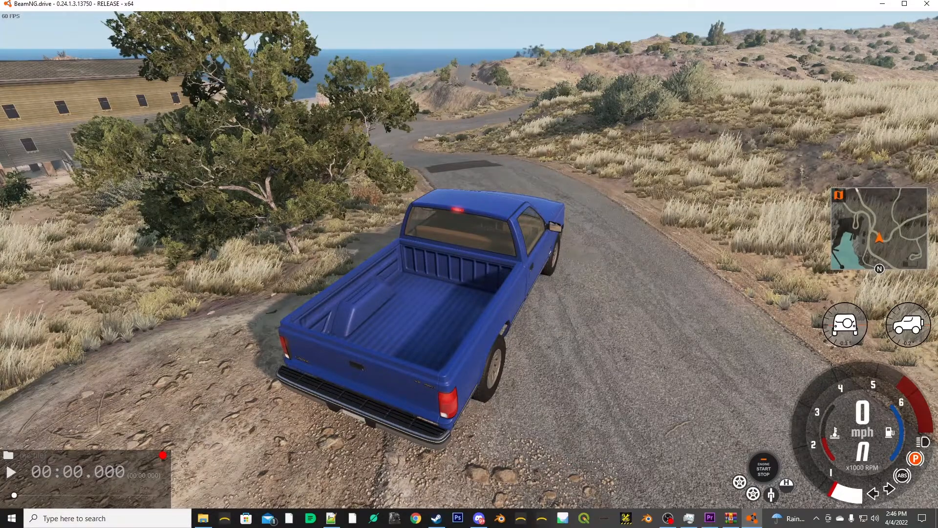
key(F11)
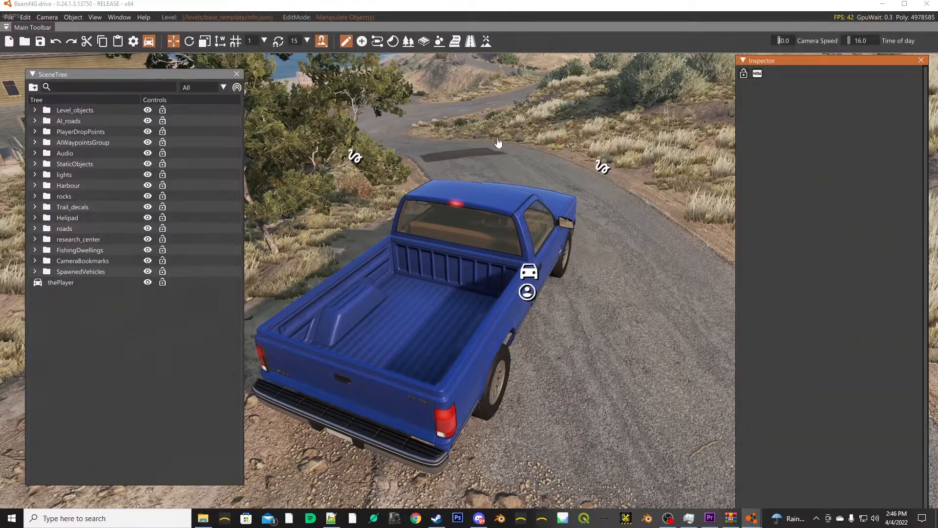
- Bring up the Scene Tree, look through the available editor windows, and close the Scene Tree
mouse_move(175, 77)
mouse_down()
mouse_move(228, 67)
mouse_move(178, 78)
mouse_up()
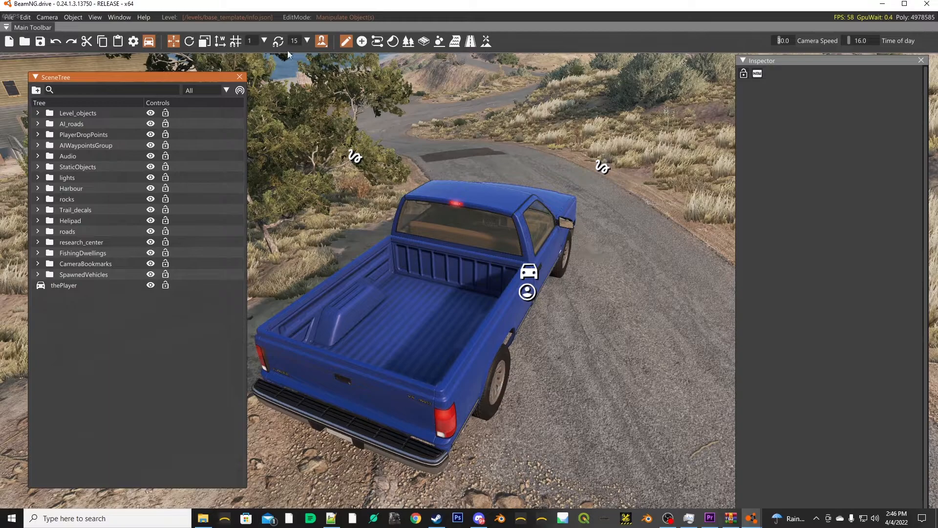
click(116, 16)
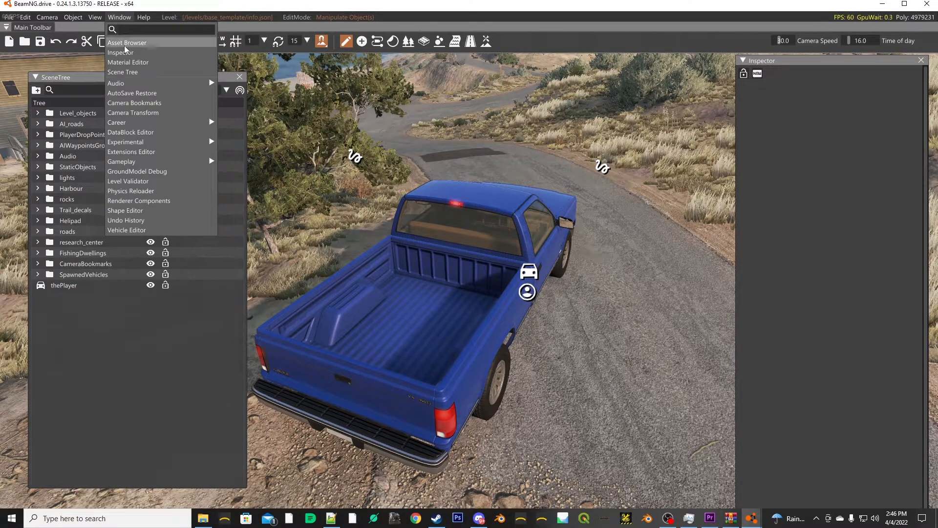
click(125, 72)
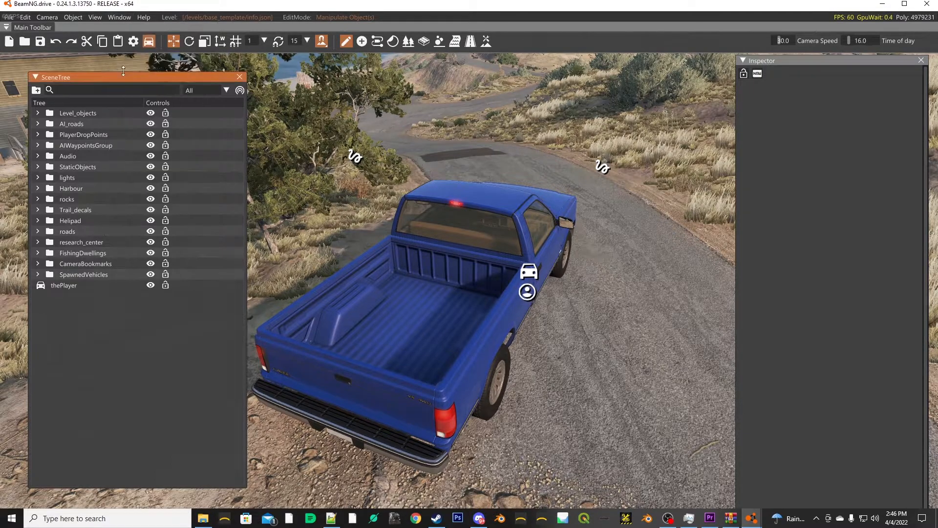
click(119, 18)
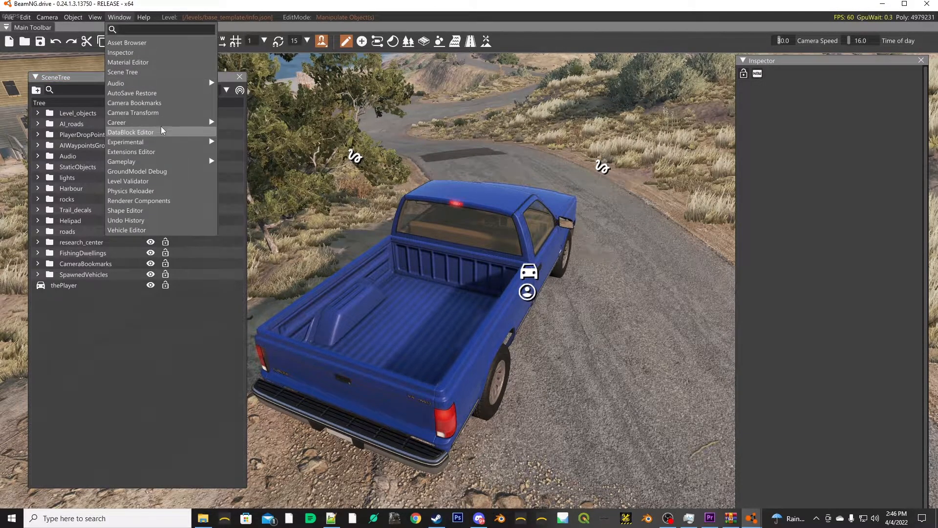
click(362, 115)
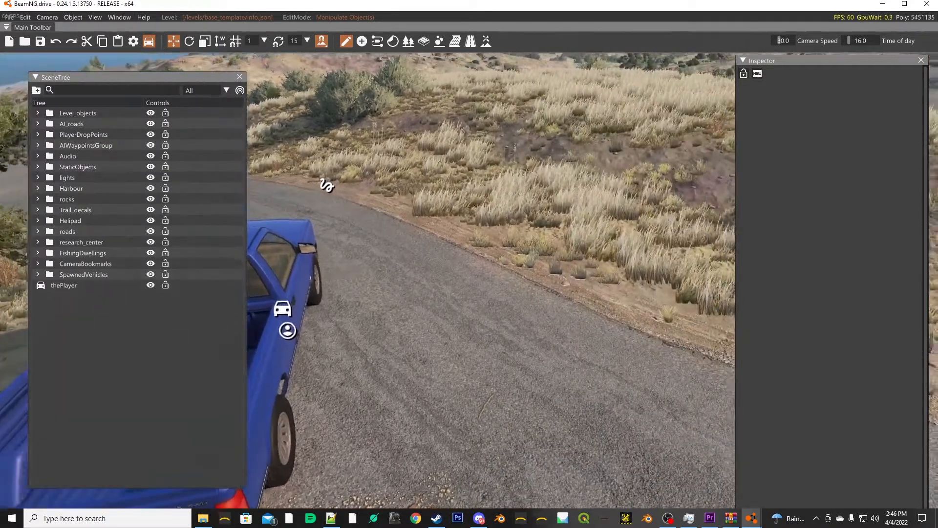
drag(361, 273, 466, 128)
click(240, 77)
- Fly the camera around the island to examine the terrain, roads, vegetation and buildings of the template map
drag(265, 84, 924, 182)
key(w)
key(s)
drag(368, 264, 25, 195)
key(w)
key(w)
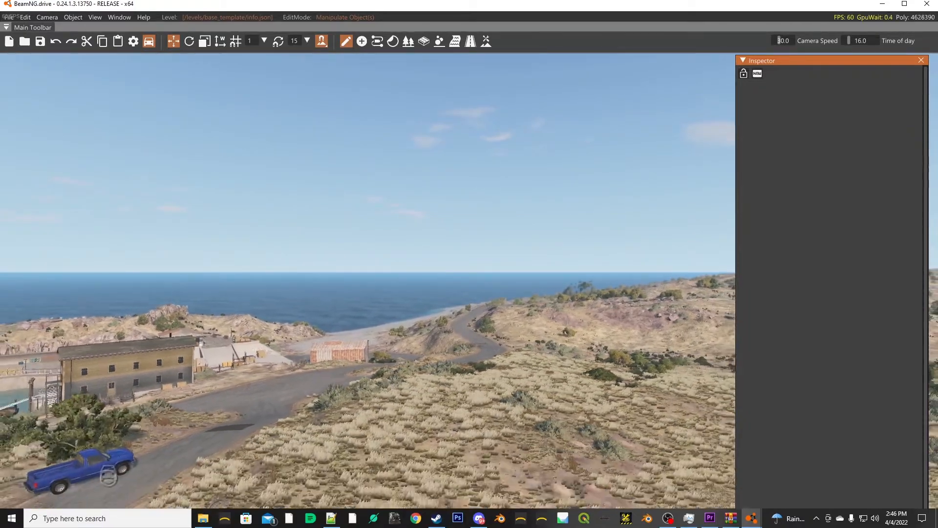
drag(24, 196, 924, 204)
drag(587, 220, 171, 260)
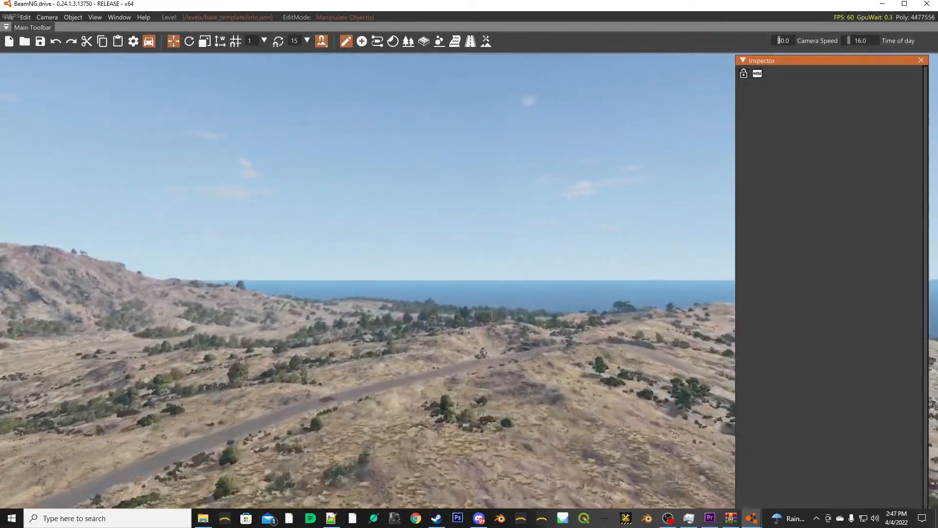
drag(469, 264, 117, 208)
key(w)
drag(469, 263, 689, 332)
key(w)
key(a)
key(w)
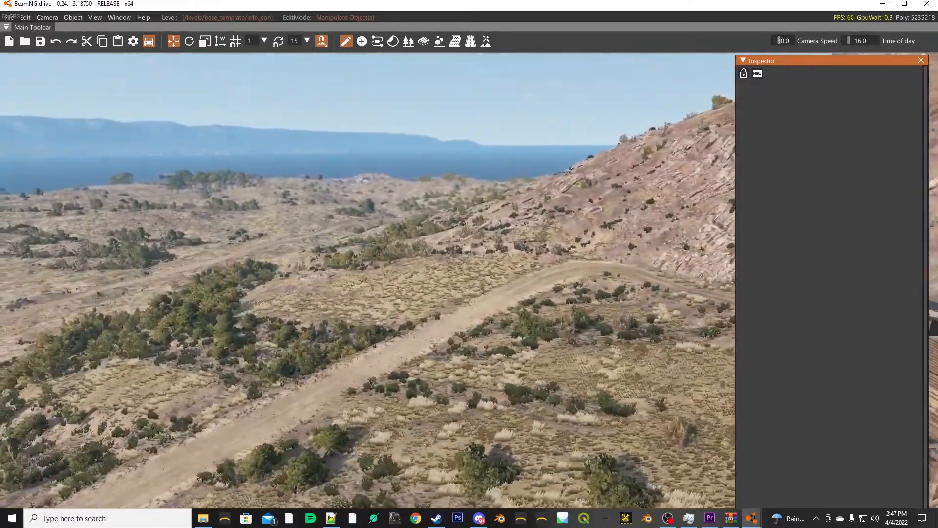
key(w)
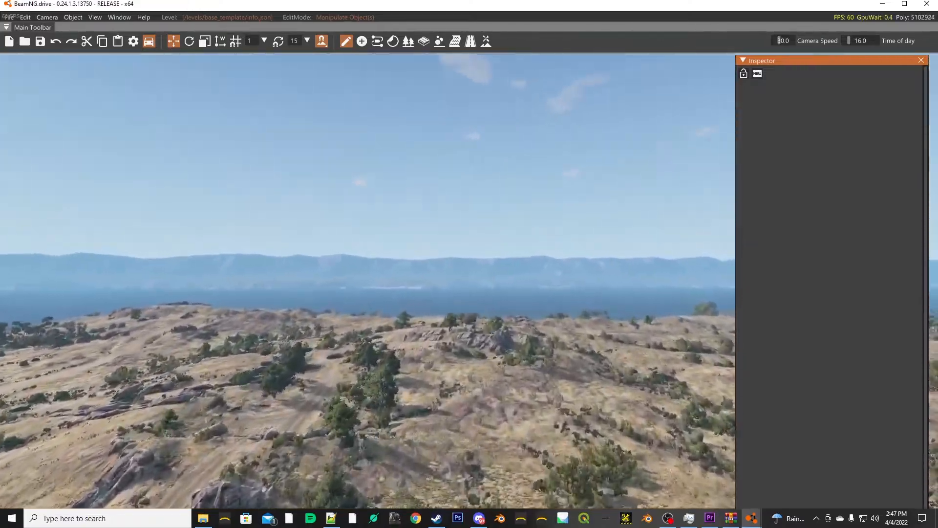
key(w)
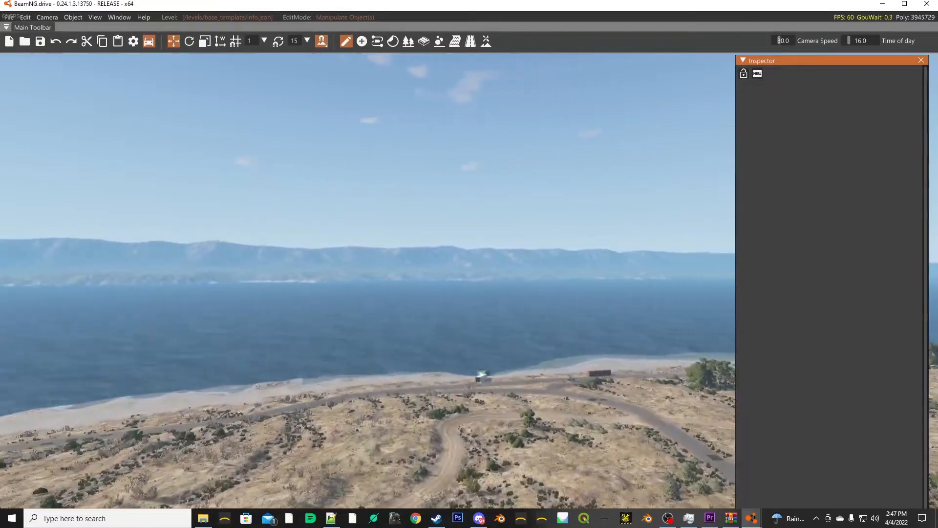
key(w)
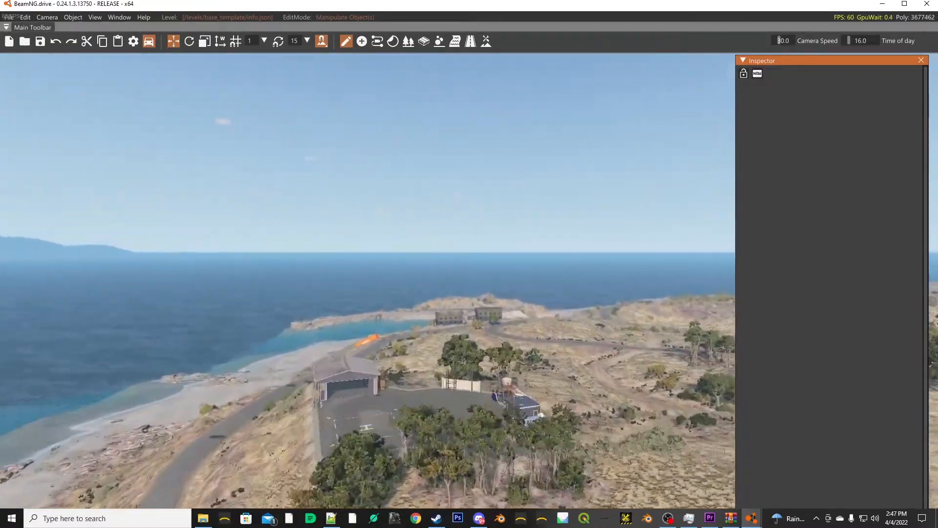
key(a)
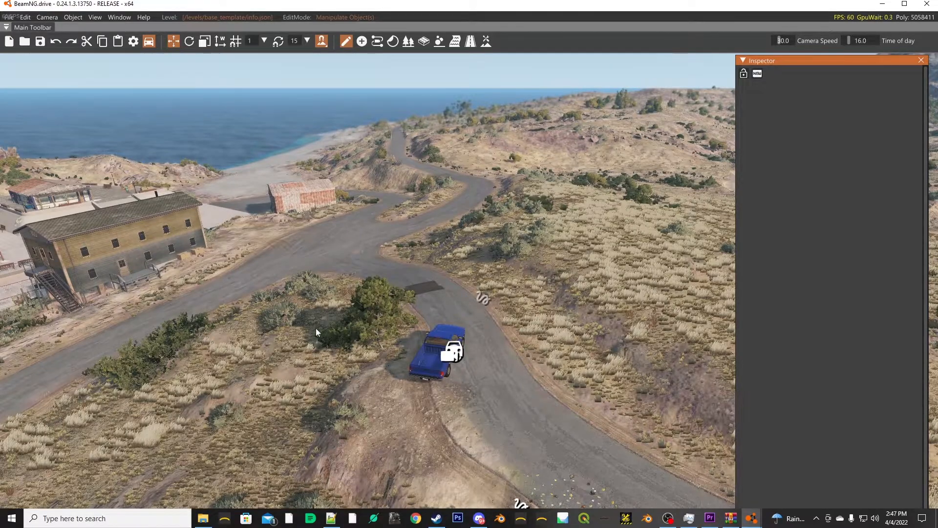
- With the Forest Editor's selection tool, delete the tree and bushes between the truck and the road junction
click(409, 41)
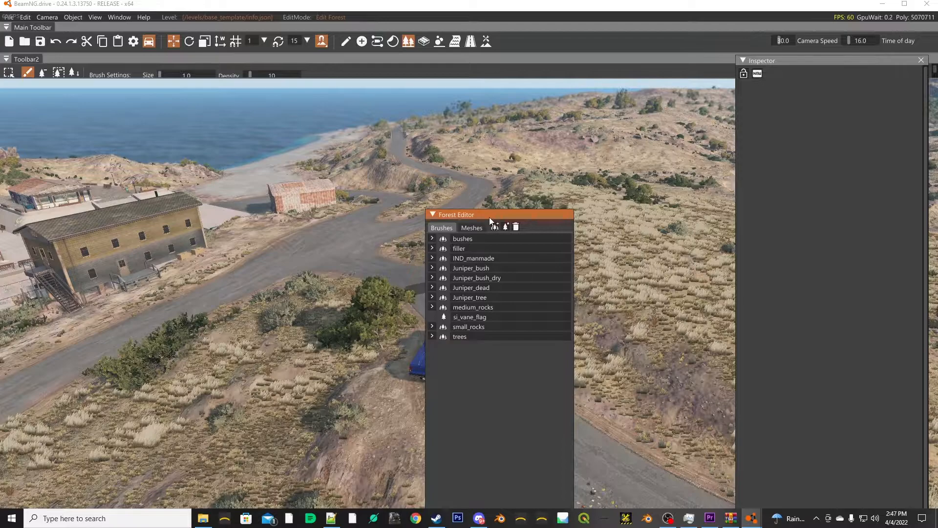
drag(489, 215, 580, 209)
click(9, 72)
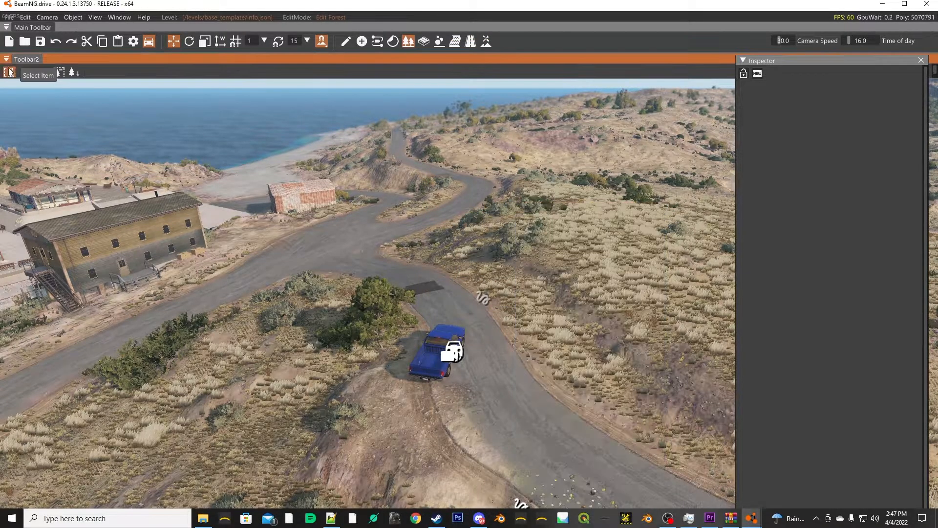
click(318, 283)
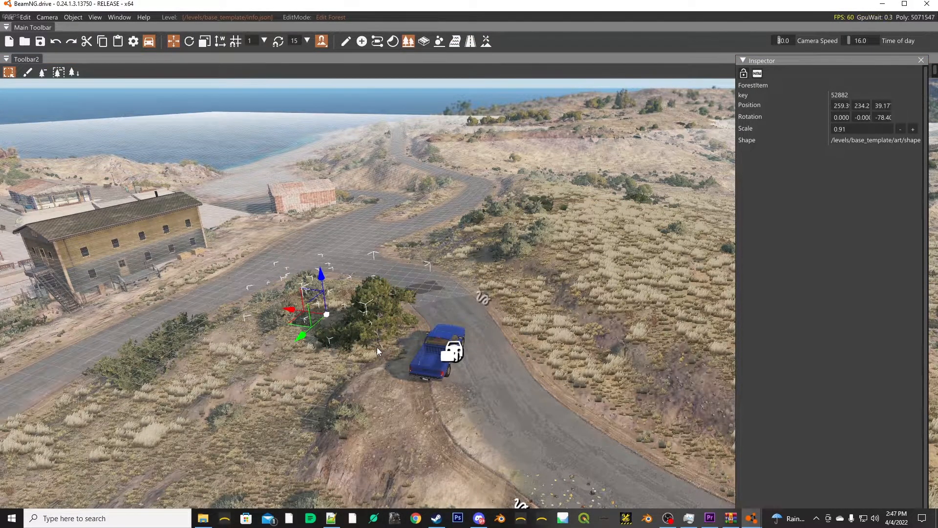
key(Delete)
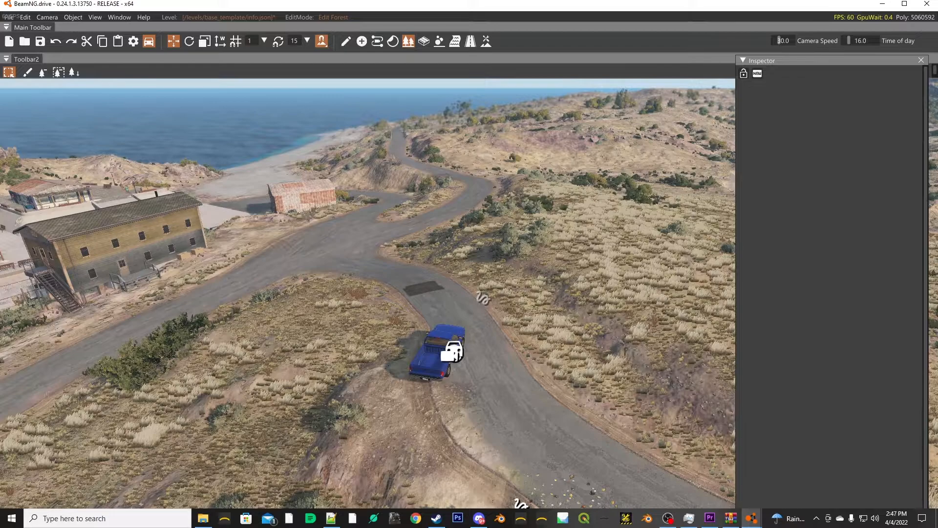
drag(433, 265, 497, 256)
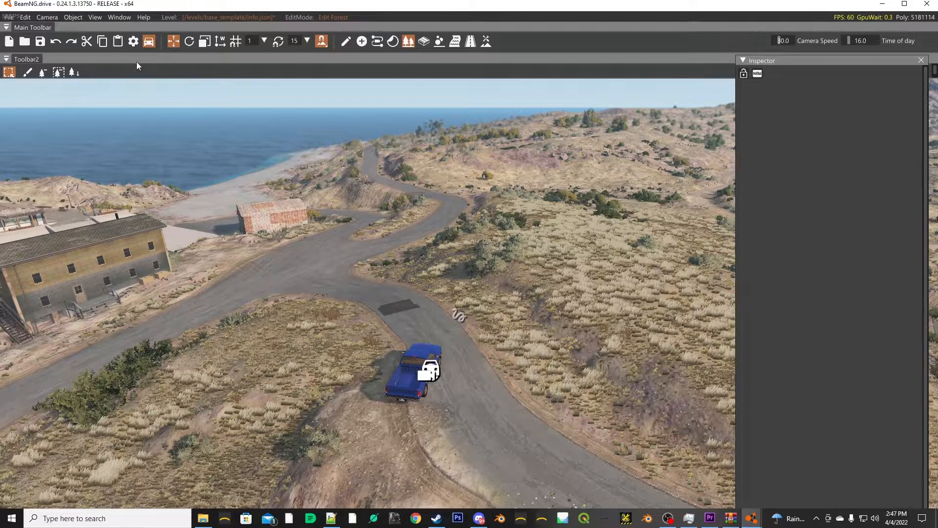
- Leave the World Editor and quit BeamNG.drive without saving the changes made to the level
key(F11)
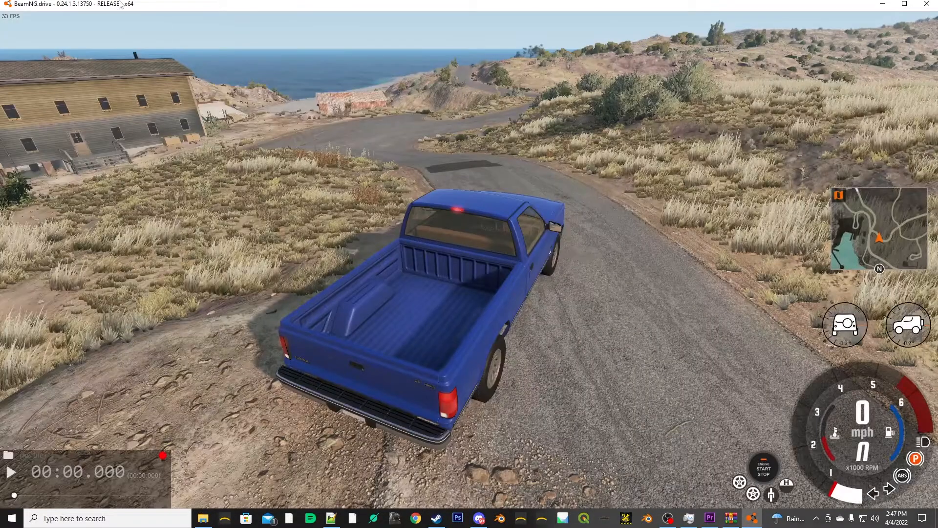
key(Escape)
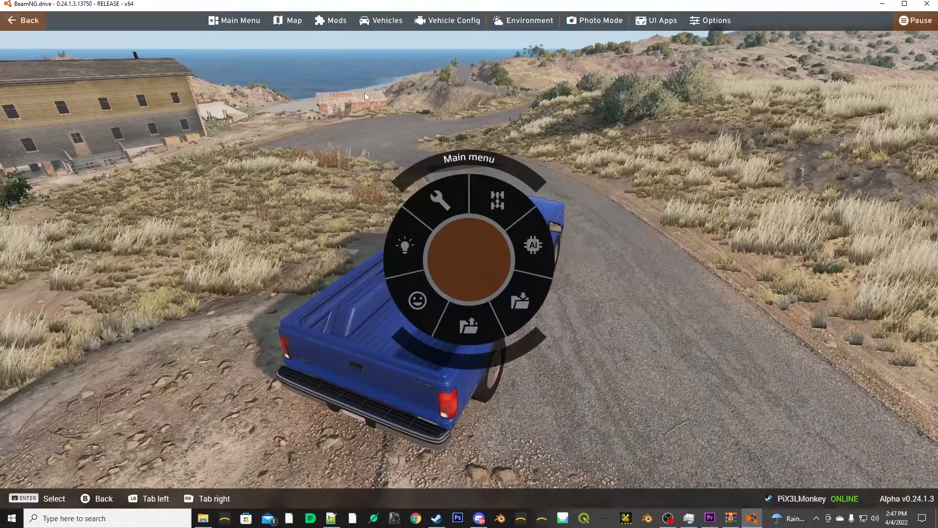
click(229, 22)
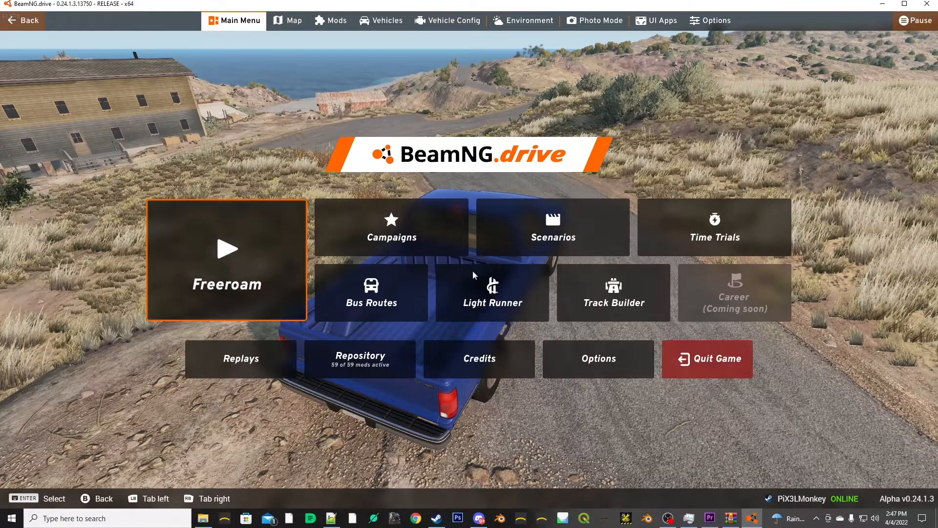
click(715, 359)
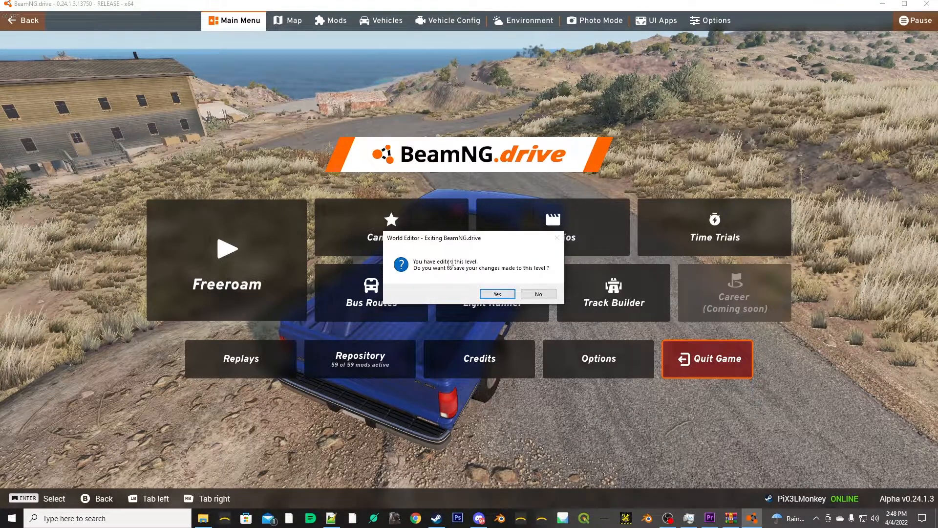
click(548, 293)
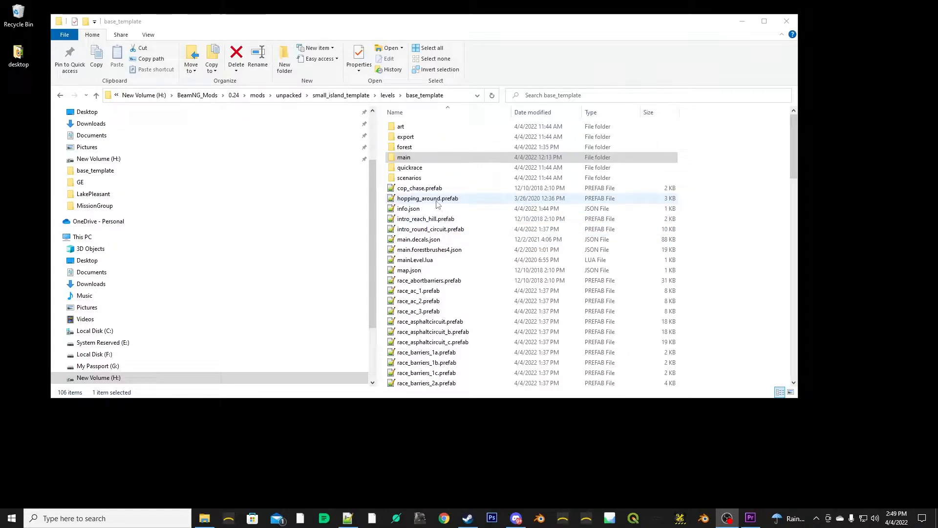
- Open base_template's main.decals.json in Notepad++, delete every decal entry inside the "instances" block, and save the file
click(429, 242)
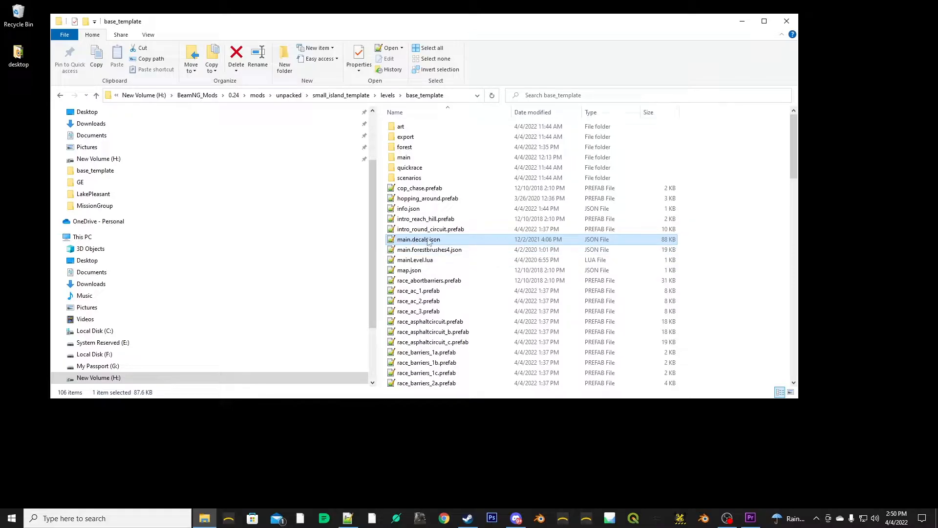
double_click(394, 240)
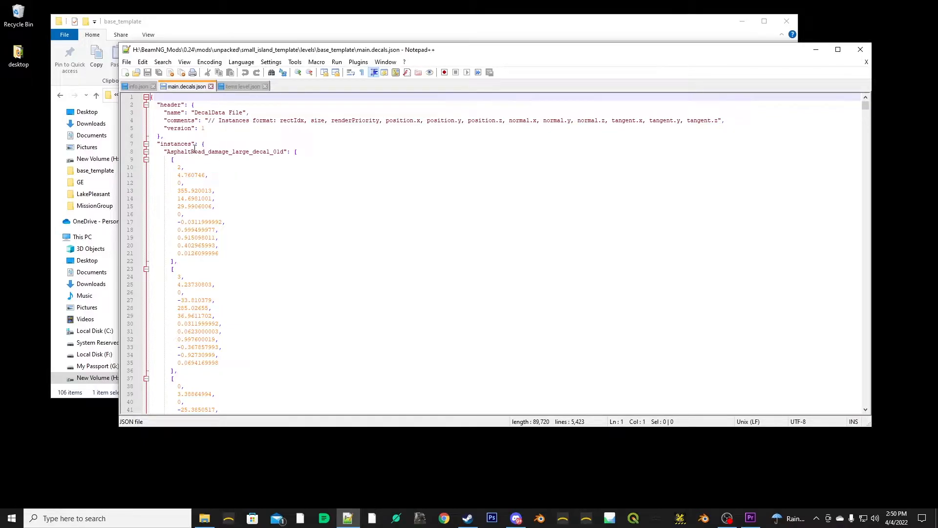
click(161, 152)
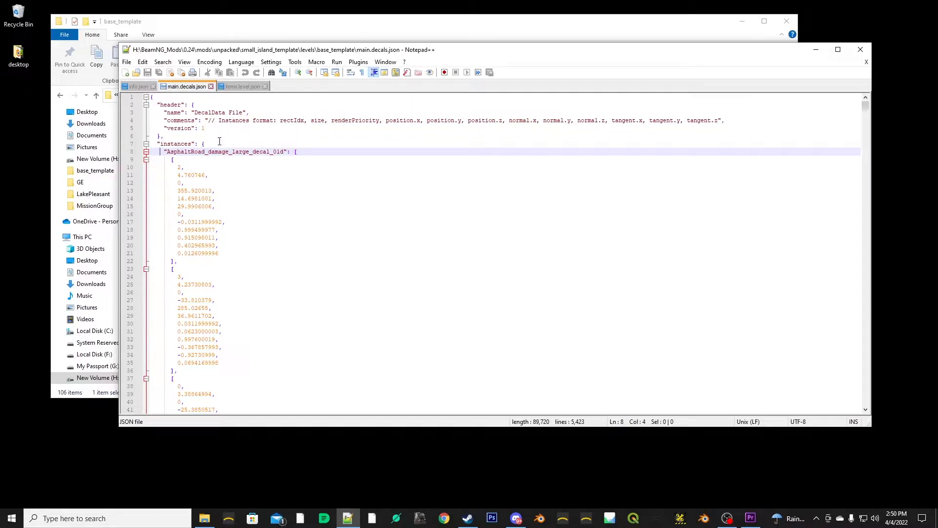
click(205, 142)
click(162, 152)
click(163, 153)
drag(867, 111, 873, 408)
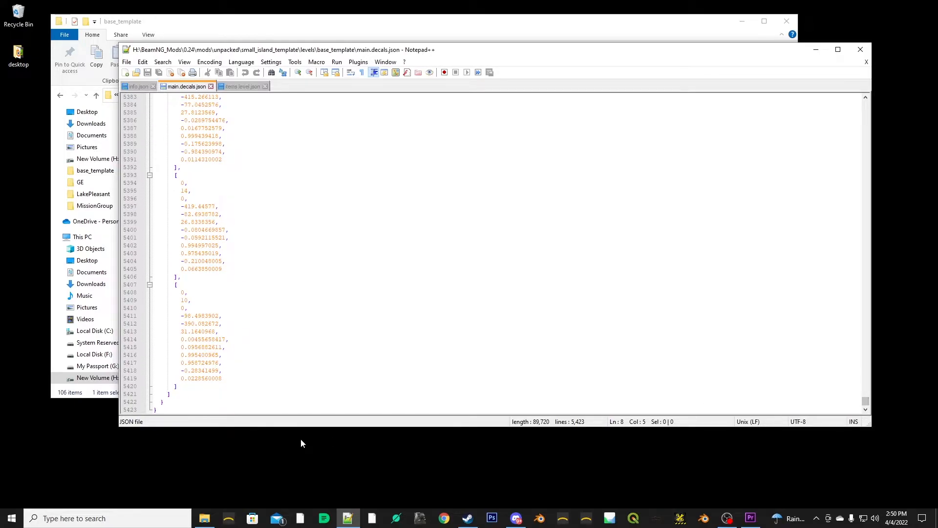
shift+click(186, 392)
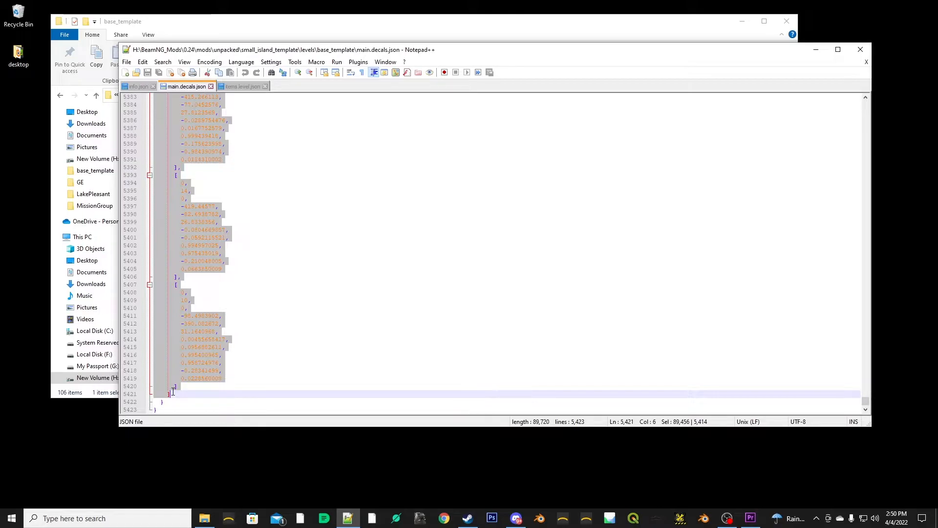
key(Delete)
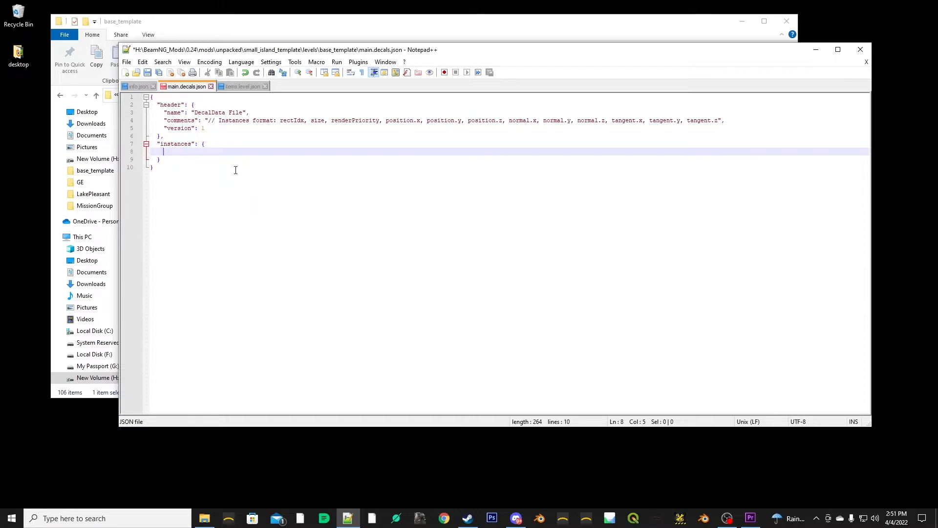
key(ctrl+s)
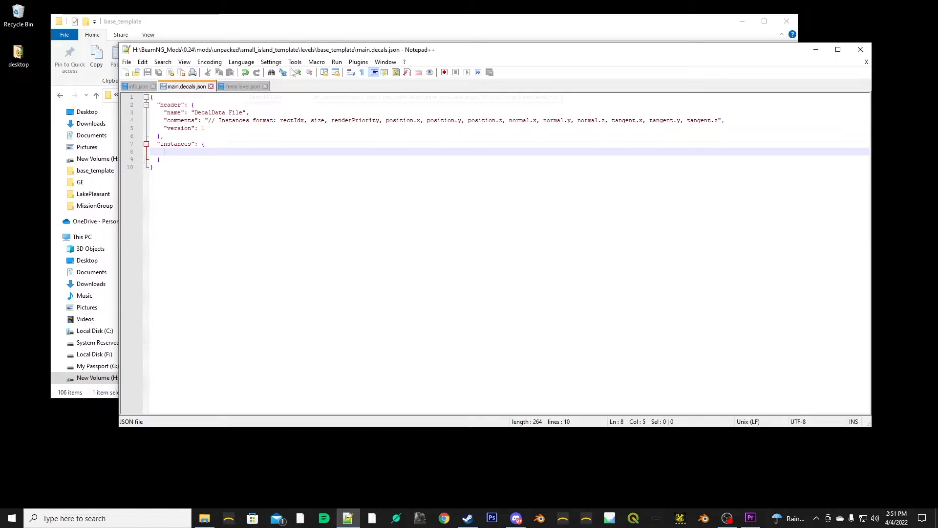
- In File Explorer, go into base_template's forest folder, examine the contents of cork_oak_bush_large.forest4.json, and close that file
click(294, 36)
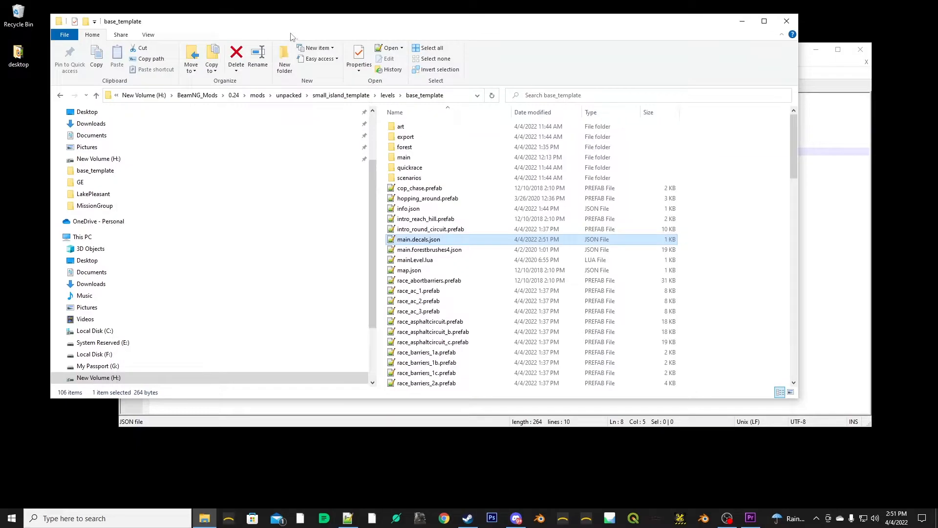
click(410, 149)
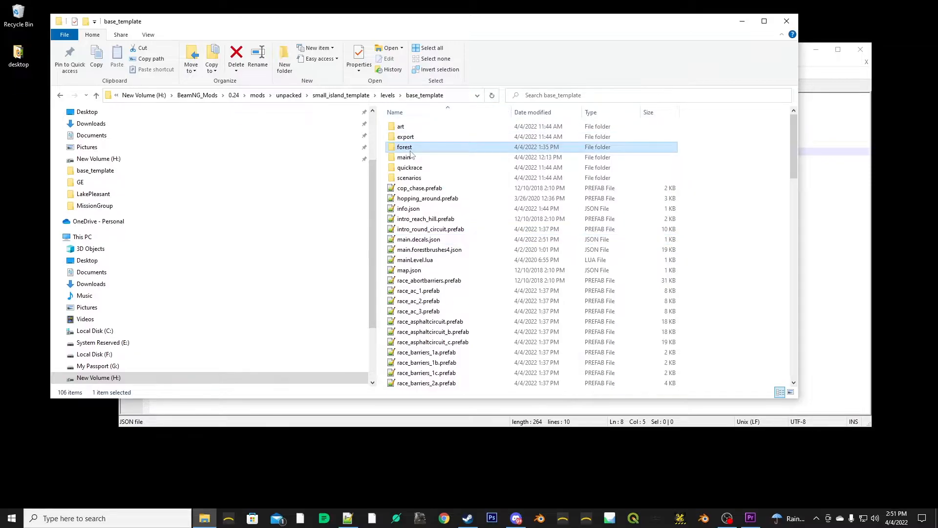
double_click(410, 151)
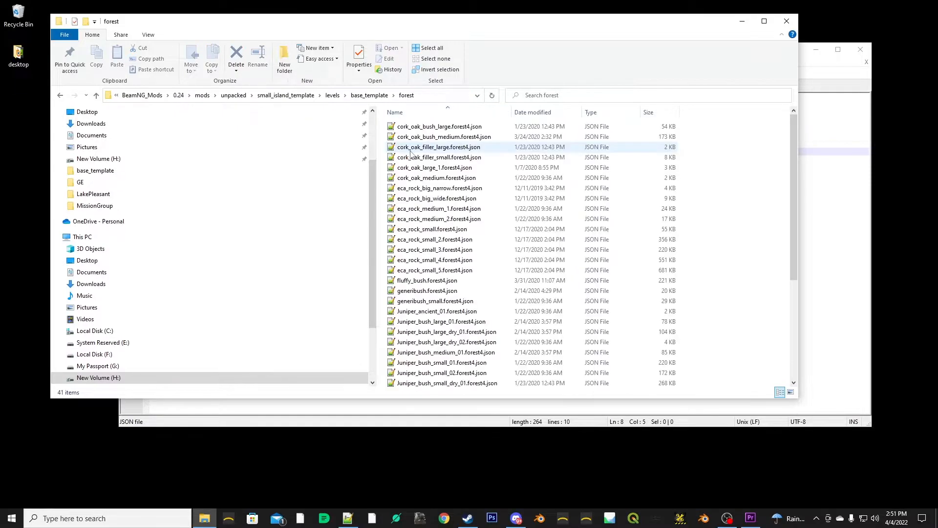
click(368, 96)
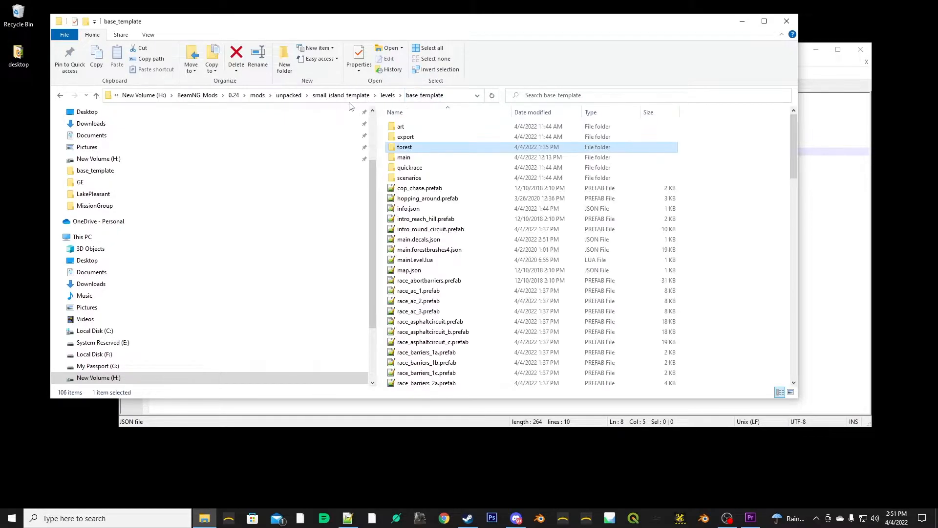
double_click(402, 148)
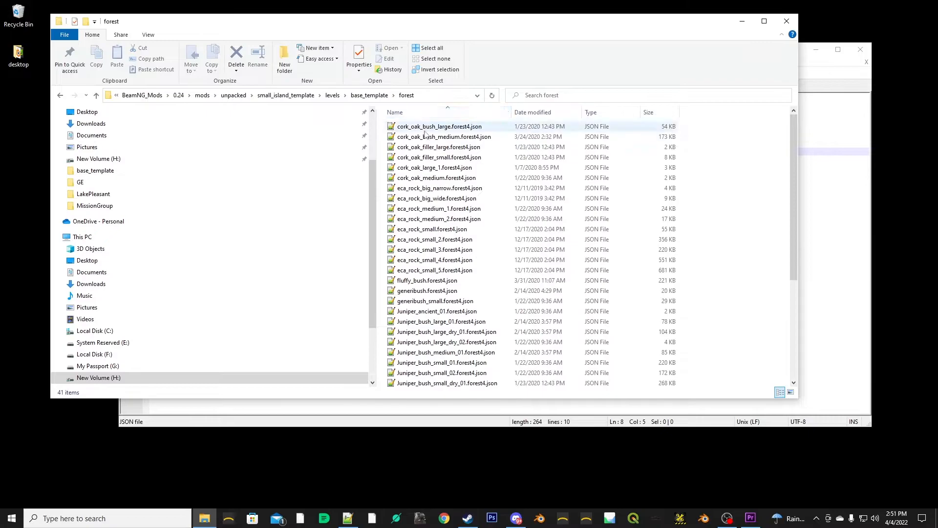
double_click(390, 127)
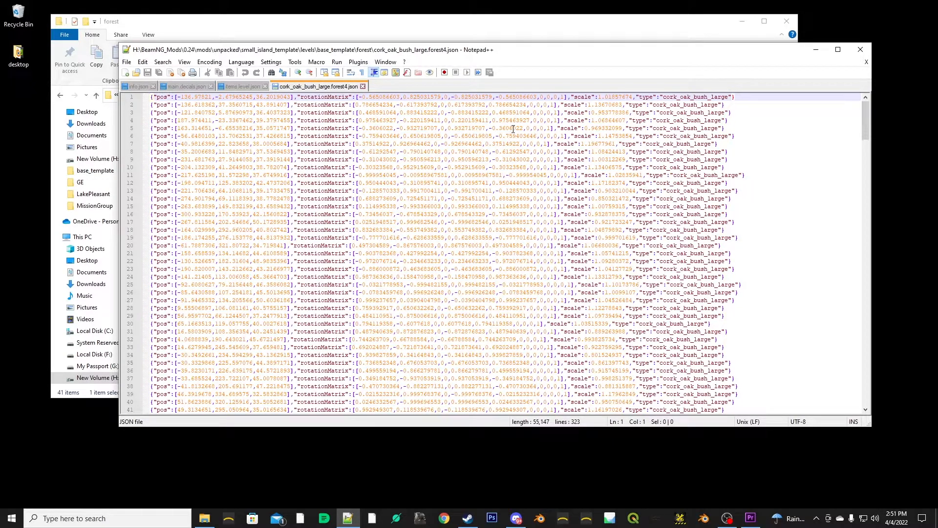
click(363, 86)
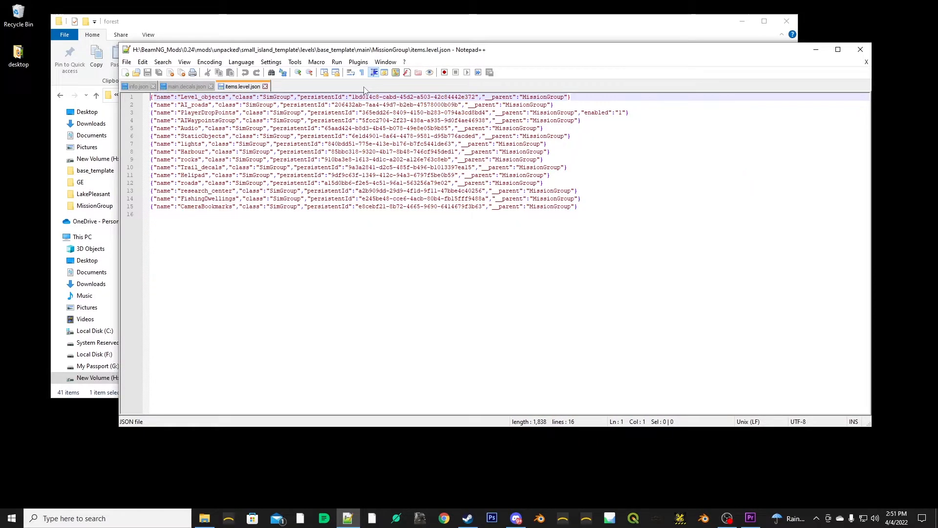
- Delete all the forest4.json files in the forest folder, from cork_oak_bush_large through si_vane_flag
click(384, 33)
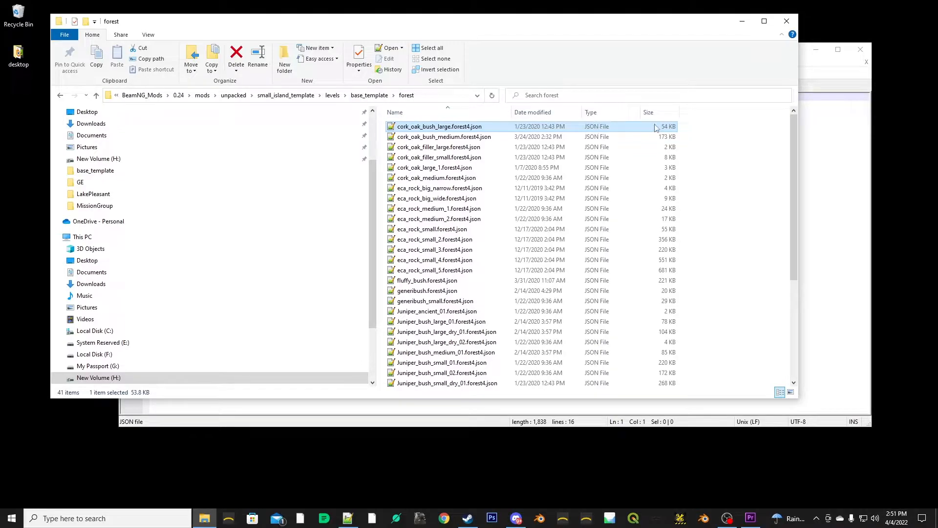
scroll(796, 139, down, 5)
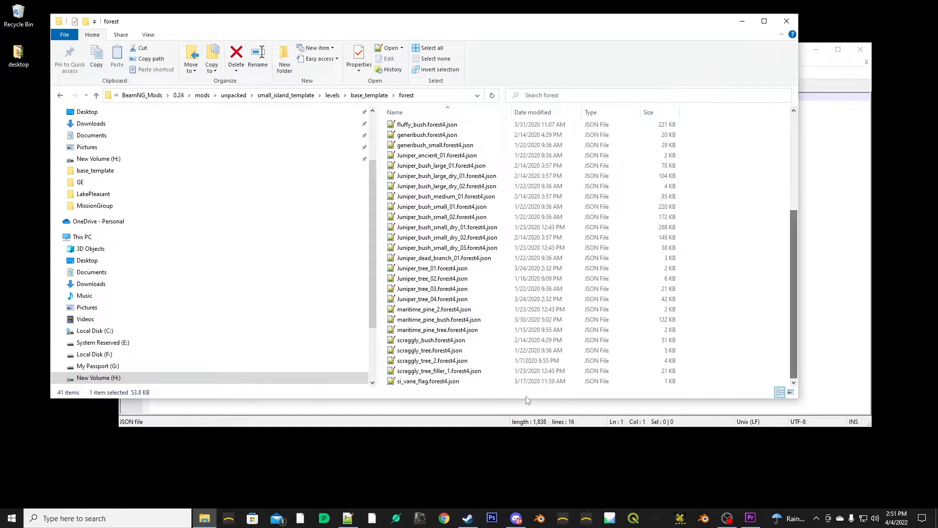
shift+click(452, 381)
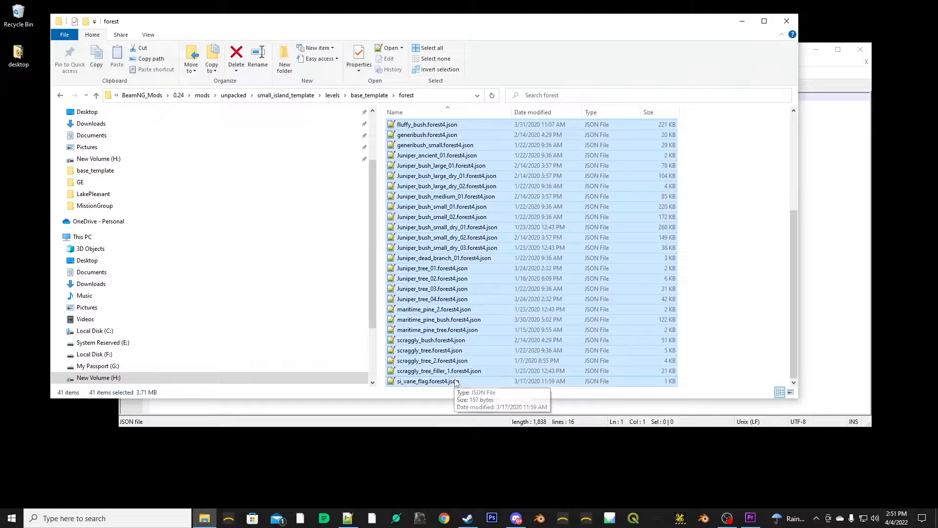
key(Delete)
- Open items.level.json from base_template's main\MissionGroup folder in Notepad++
click(370, 95)
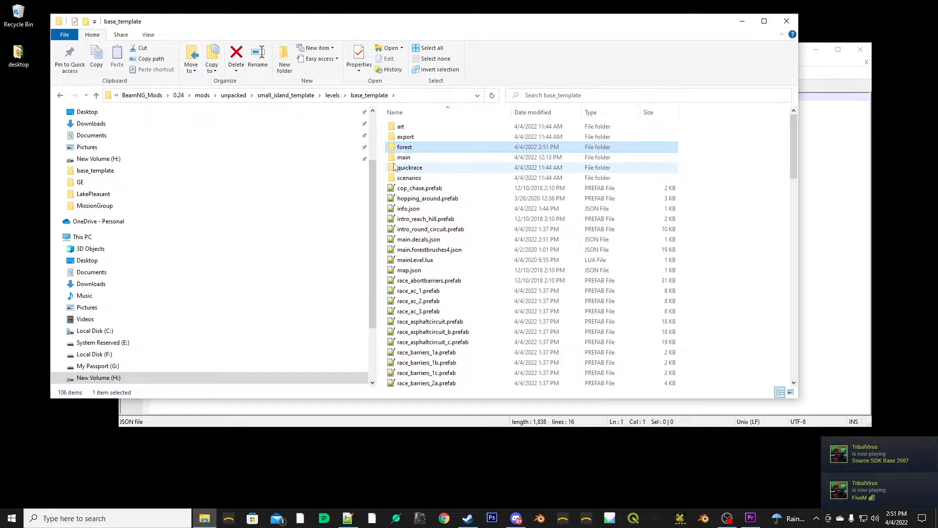
double_click(394, 157)
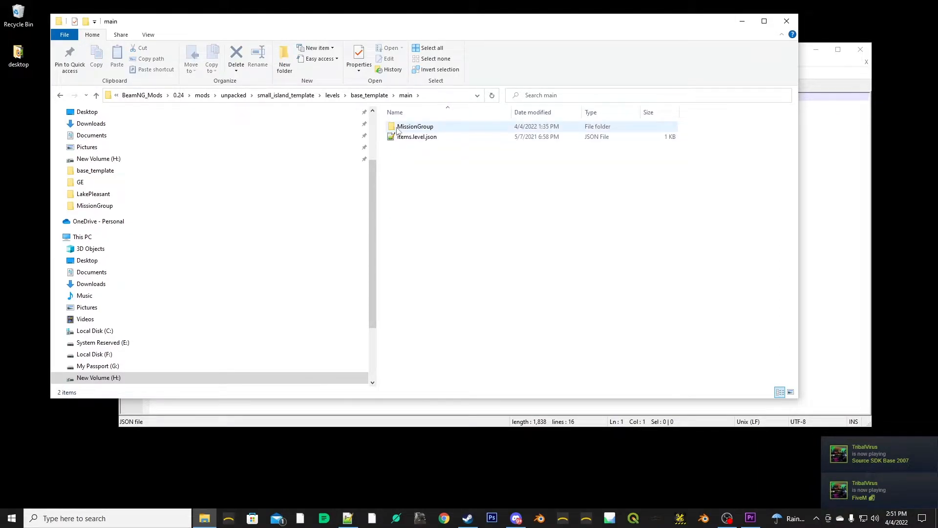
double_click(415, 127)
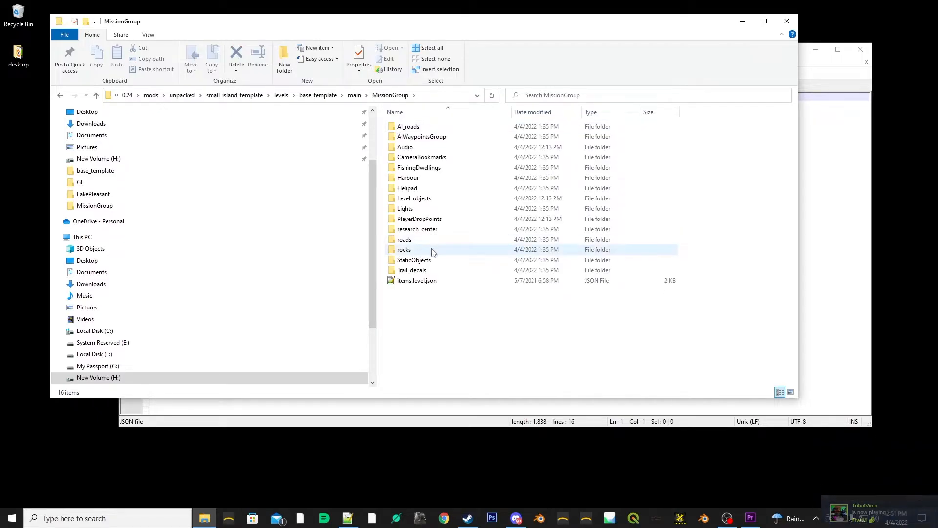
double_click(405, 281)
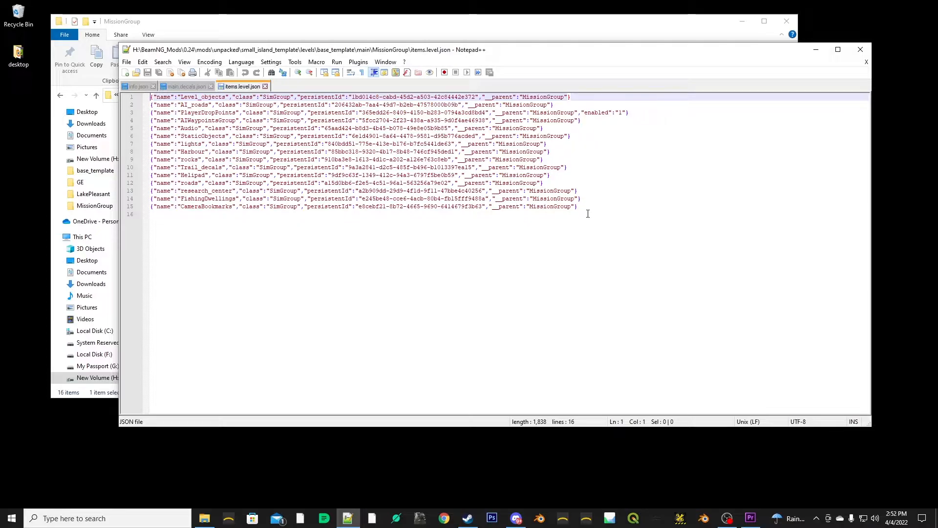
- Delete the group entries from StaticObjects through CameraBookmarks in MissionGroup's items.level.json
drag(413, 214, 145, 191)
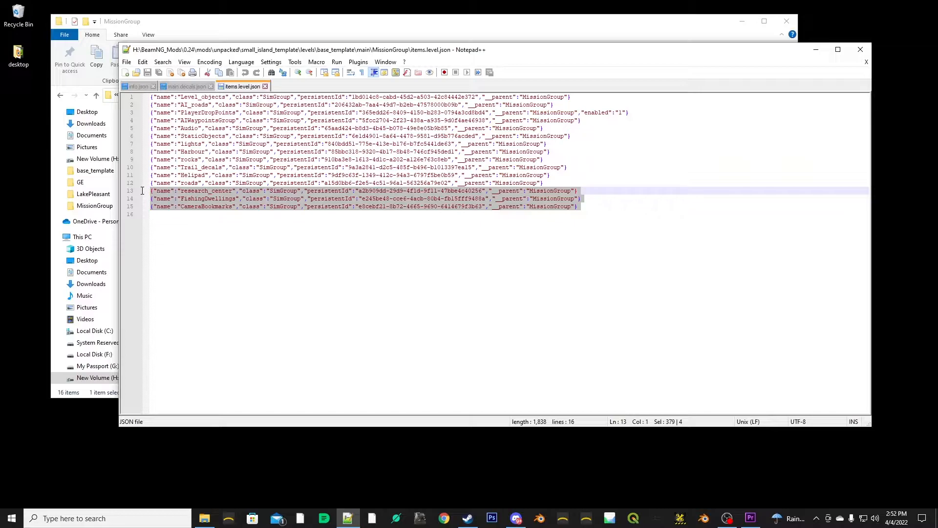
drag(142, 188, 139, 134)
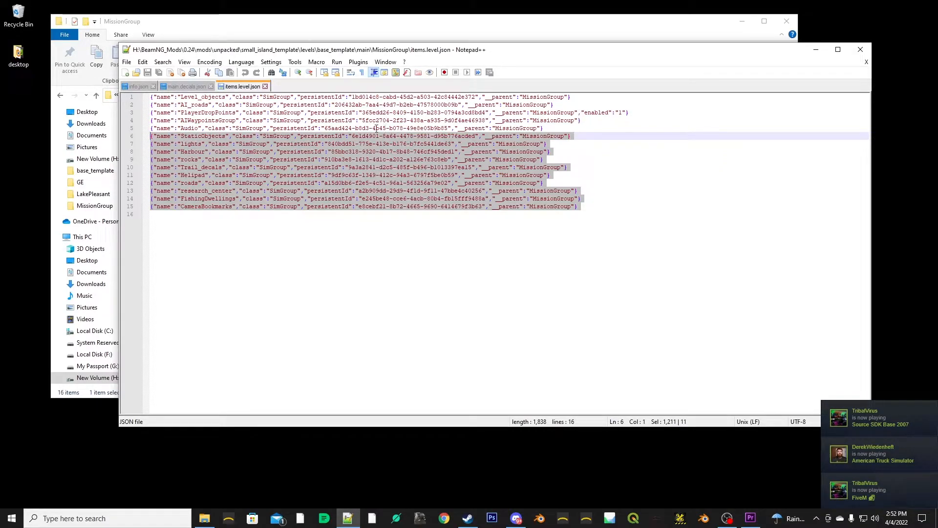
drag(595, 120, 543, 112)
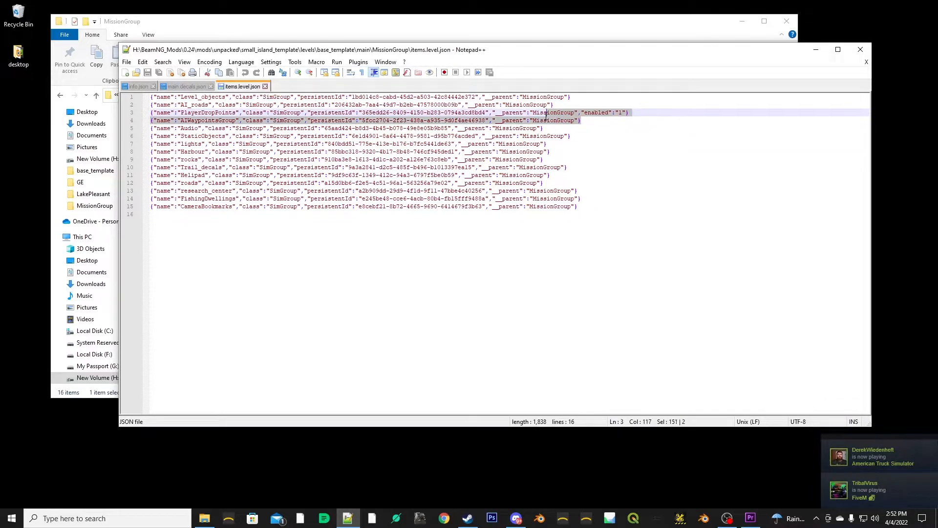
drag(627, 243, 116, 137)
drag(588, 120, 566, 120)
click(609, 142)
drag(615, 223, 121, 139)
key(Delete)
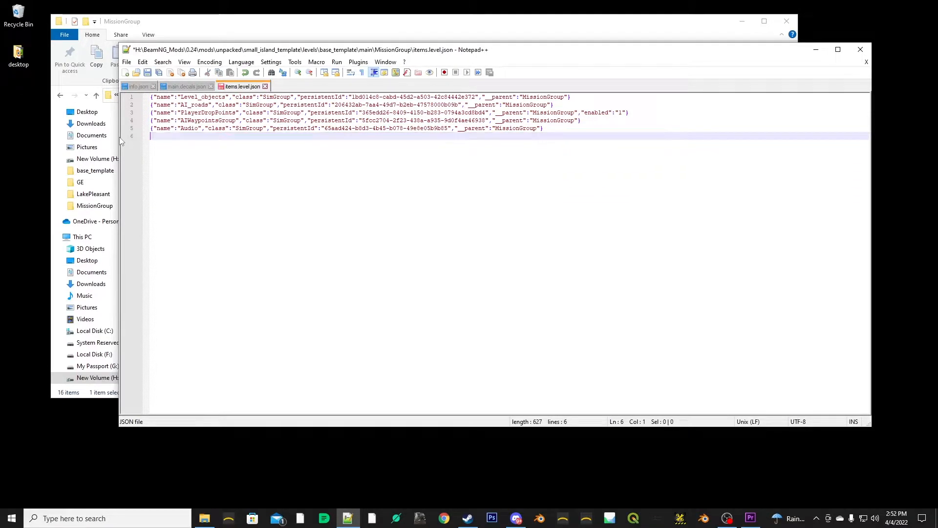
- Remove the AIWaypointsGroup and AI_roads lines with their leftover blank lines, and save items.level.json
drag(582, 121, 140, 122)
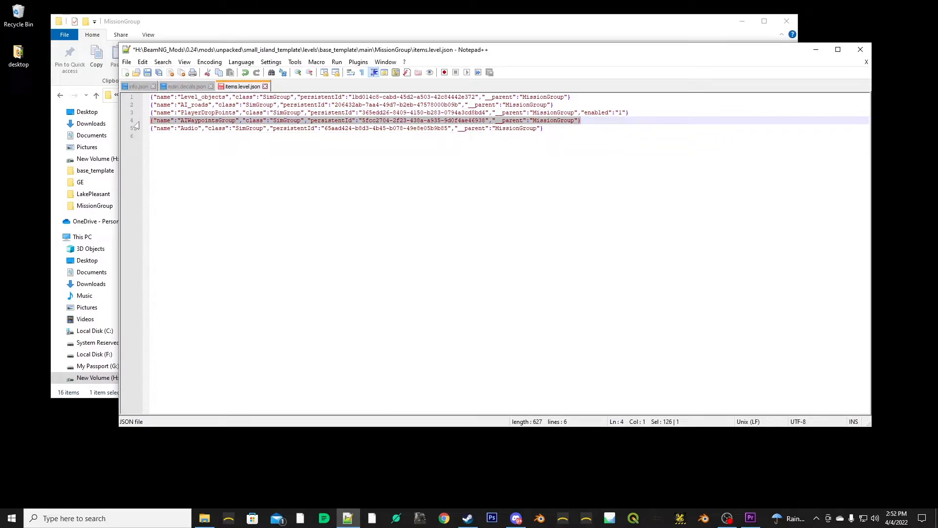
key(Delete)
key(Delete)
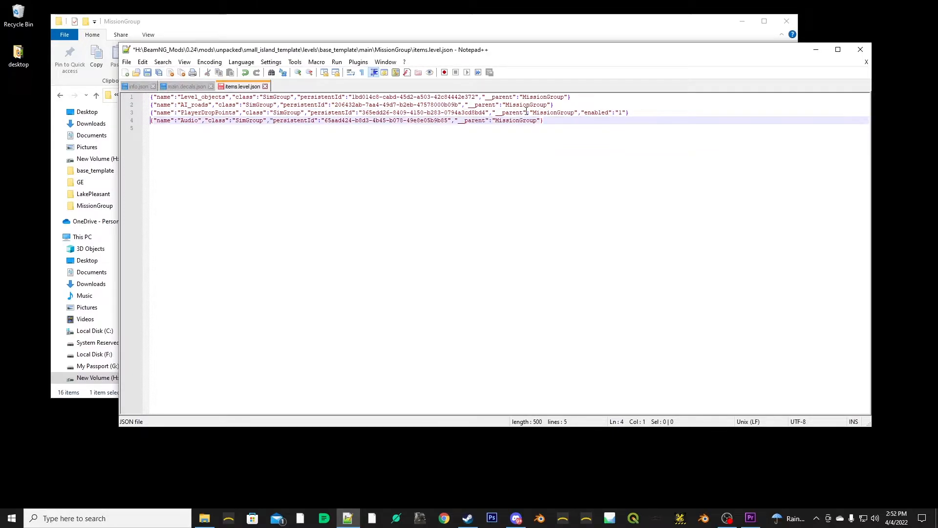
drag(556, 105, 152, 104)
key(Delete)
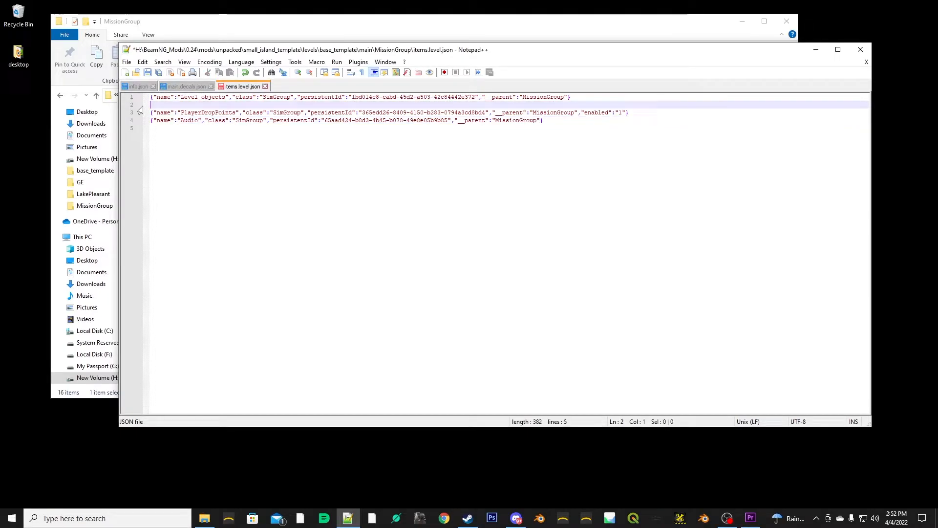
key(Delete)
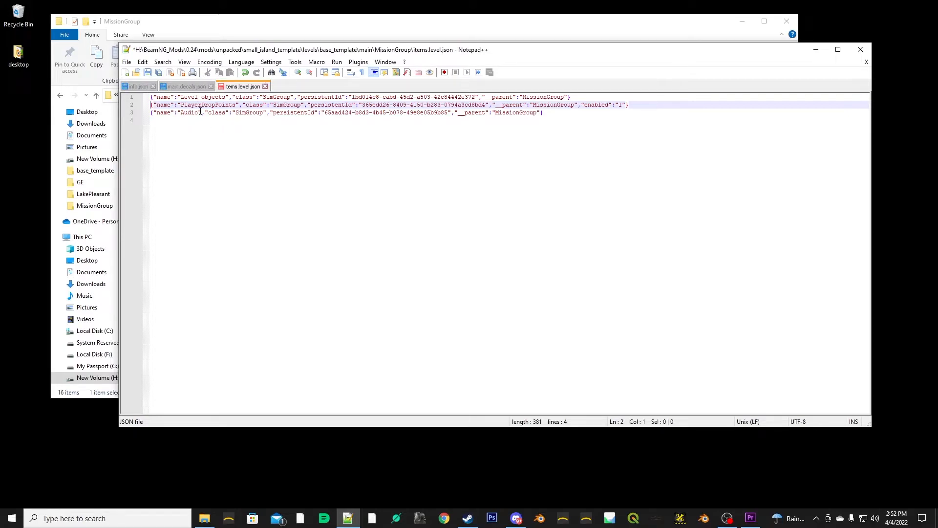
key(ctrl+s)
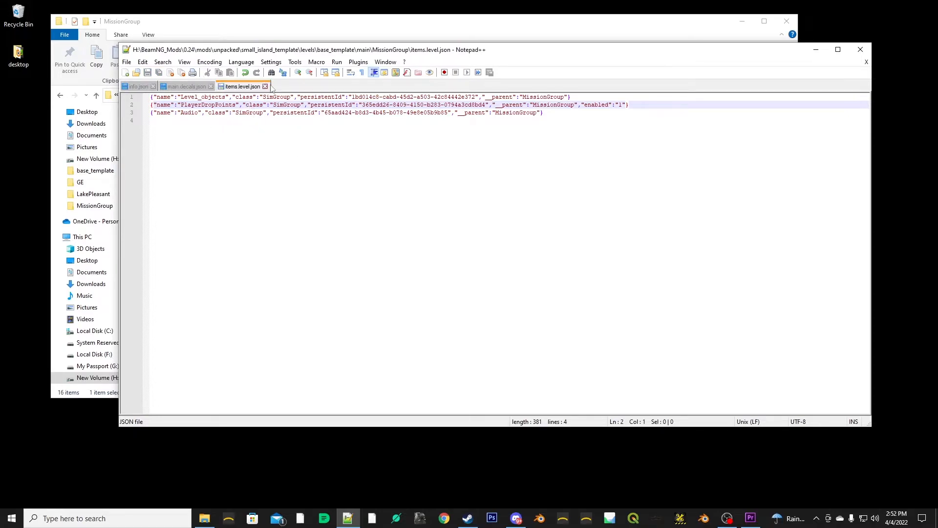
- Bring the MissionGroup folder window forward, inspect the contents of its Audio folder and return to MissionGroup
click(289, 30)
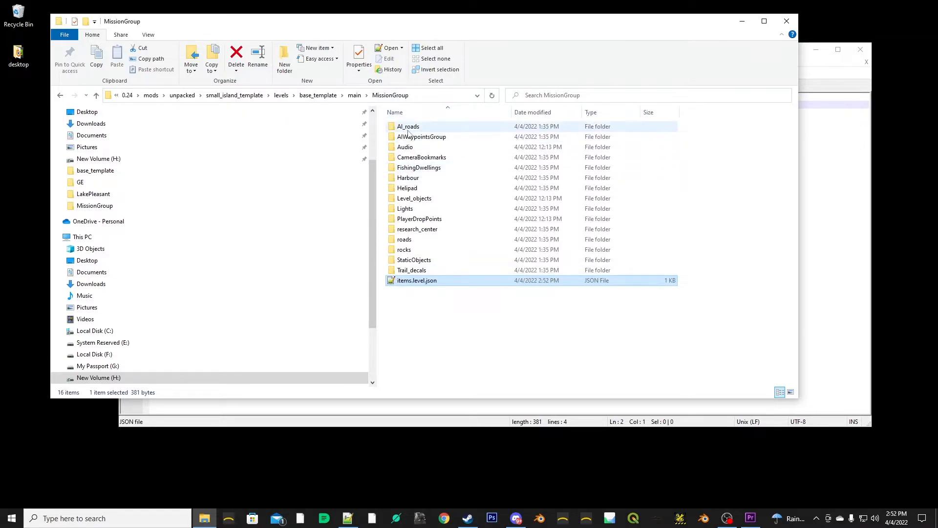
double_click(410, 147)
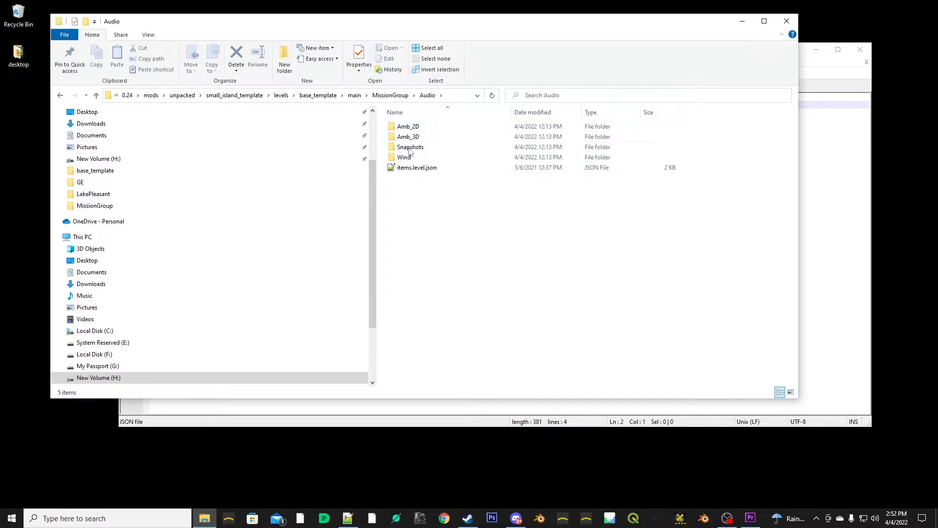
click(393, 95)
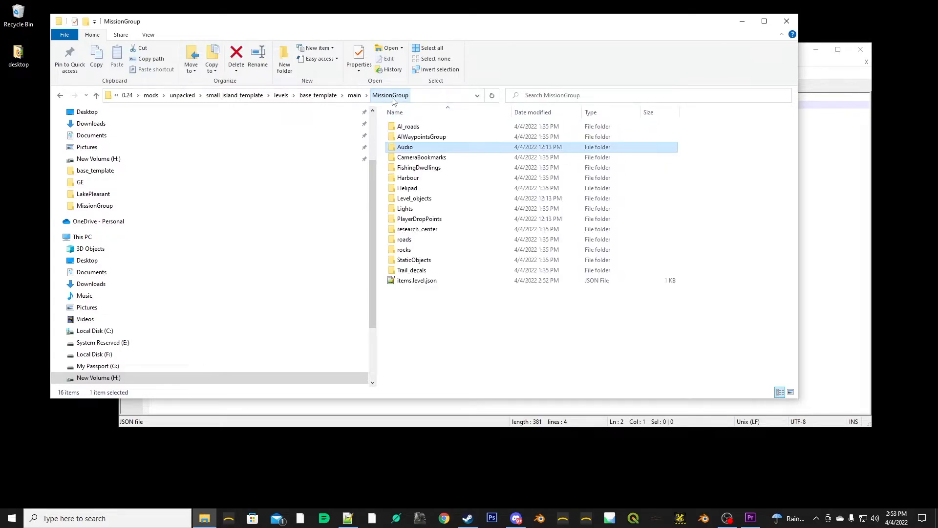
click(416, 281)
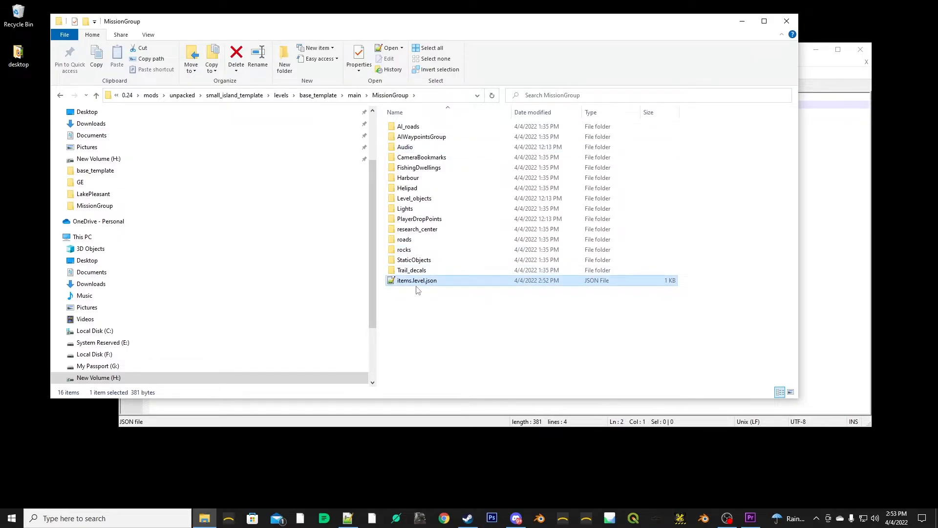
click(419, 126)
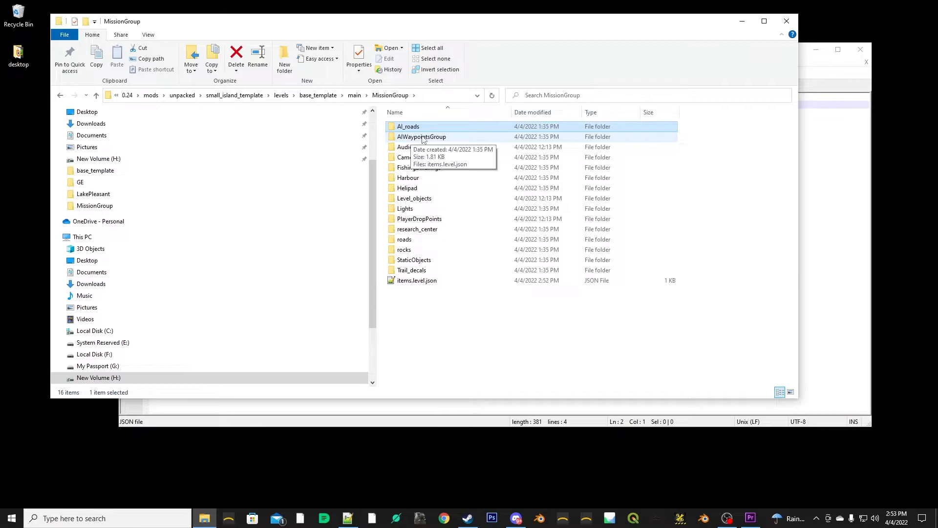
ctrl+click(412, 138)
ctrl+click(423, 158)
ctrl+click(419, 167)
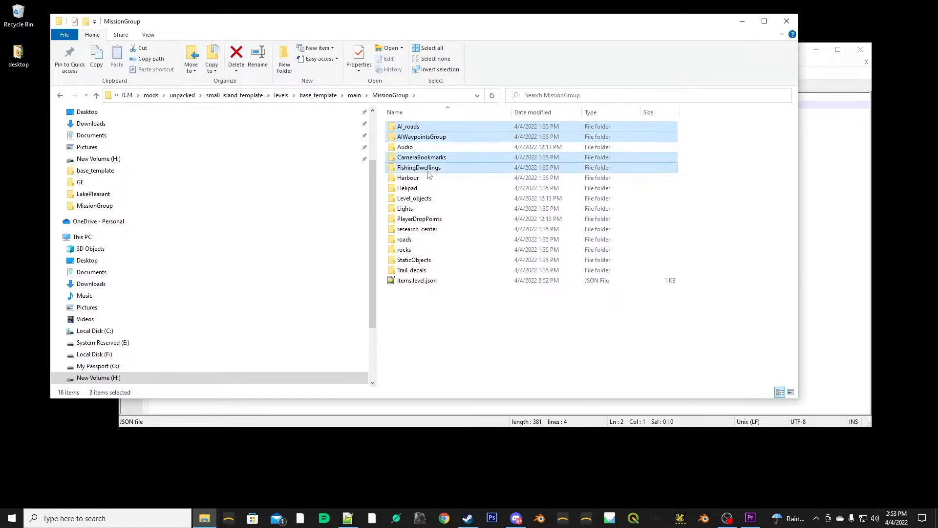
ctrl+click(413, 178)
ctrl+click(419, 189)
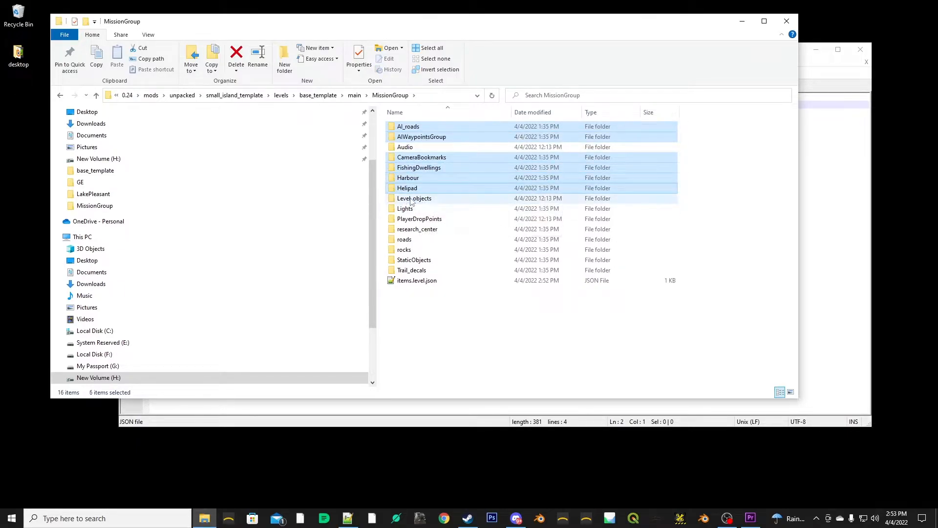
ctrl+click(414, 198)
ctrl+click(408, 209)
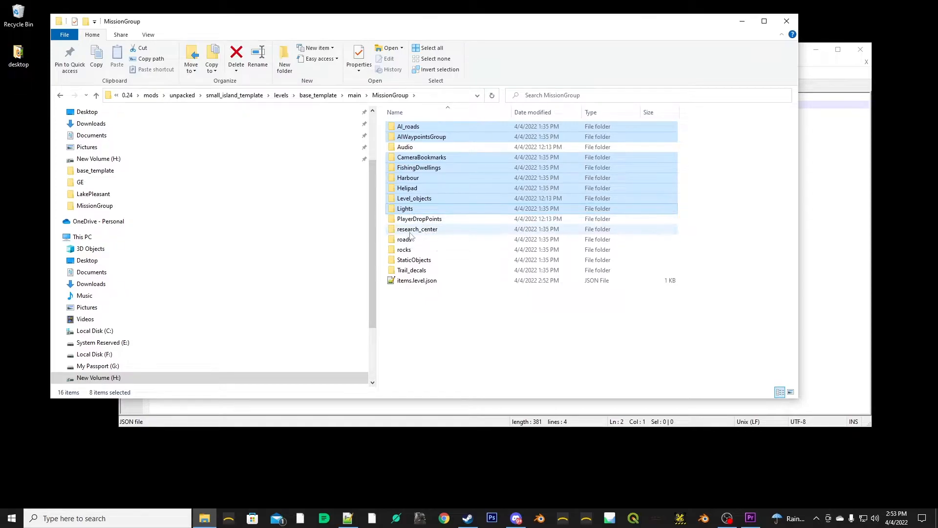
ctrl+click(413, 230)
ctrl+click(406, 240)
ctrl+click(406, 250)
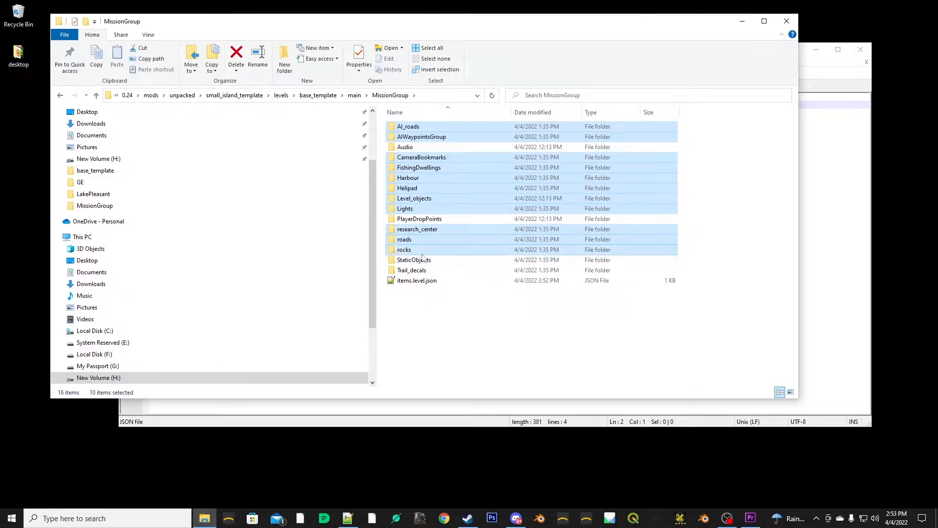
ctrl+click(414, 260)
ctrl+click(413, 270)
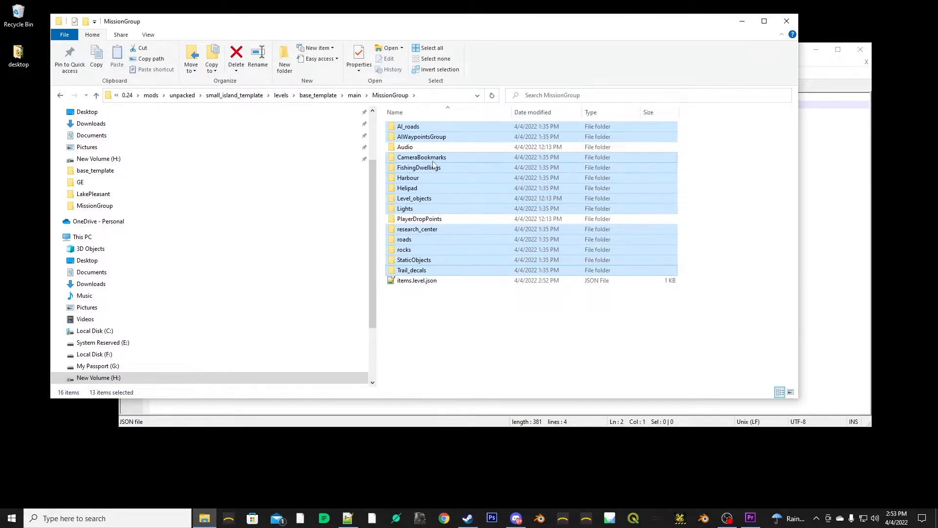
click(424, 199)
key(super)
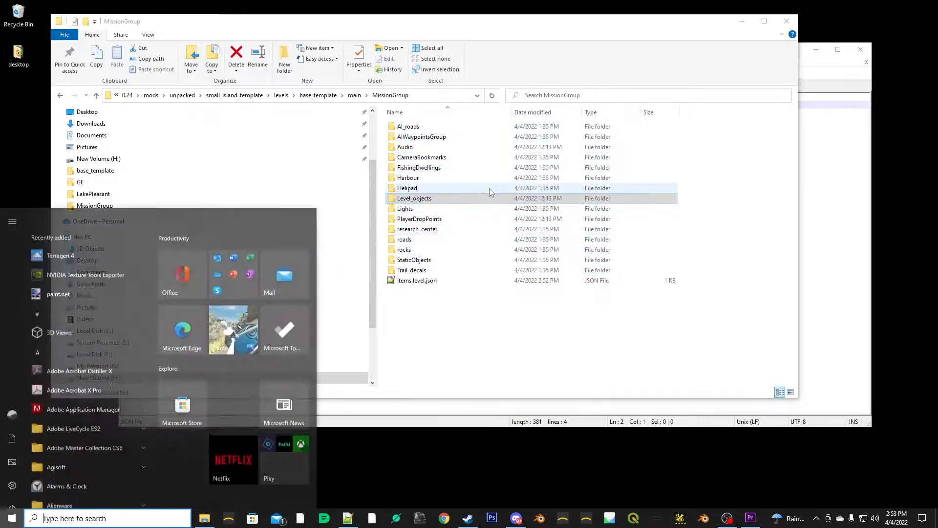
click(413, 127)
shift+click(421, 157)
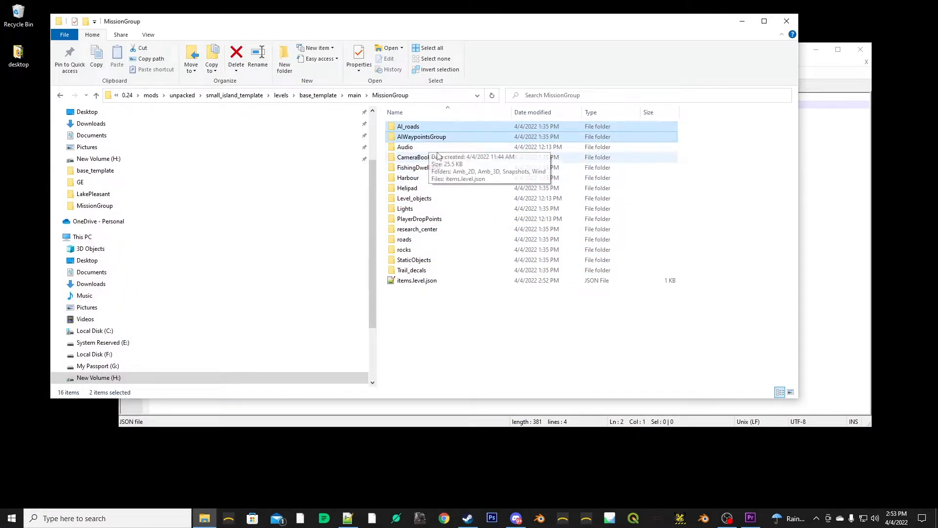
- Delete every folder in MissionGroup except Audio, Level_objects and PlayerDropPoints, keeping items.level.json
click(416, 130)
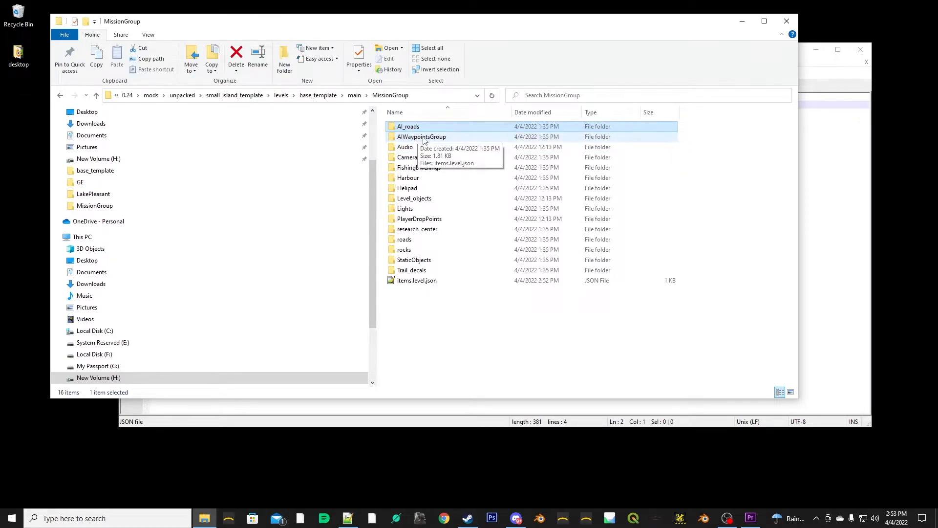
ctrl+click(423, 138)
ctrl+click(422, 157)
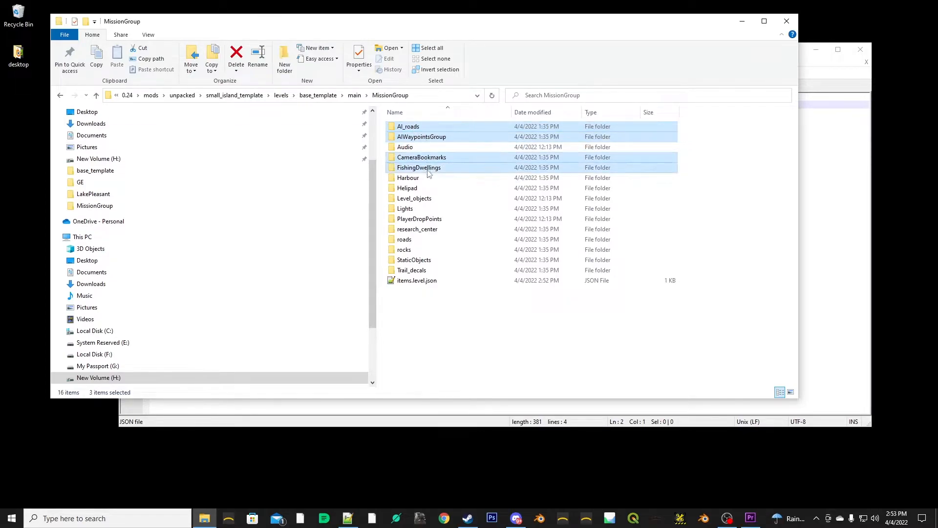
ctrl+click(428, 169)
ctrl+click(425, 179)
ctrl+click(424, 189)
ctrl+click(423, 209)
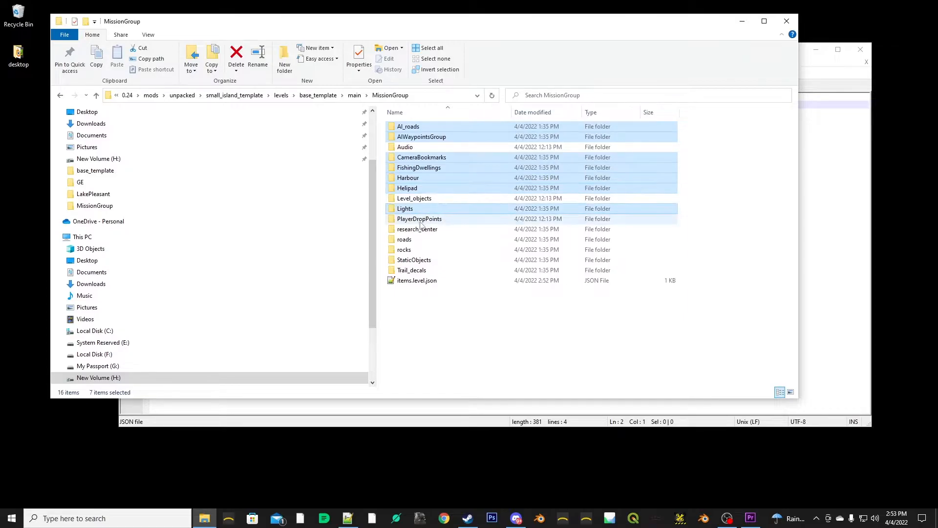
ctrl+click(420, 229)
ctrl+click(411, 239)
ctrl+click(410, 250)
ctrl+click(415, 260)
ctrl+click(415, 271)
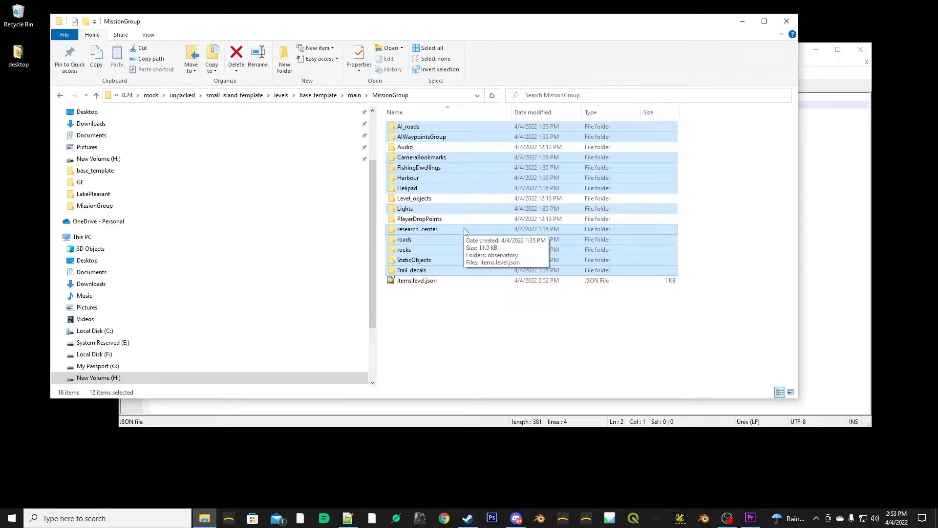
key(Delete)
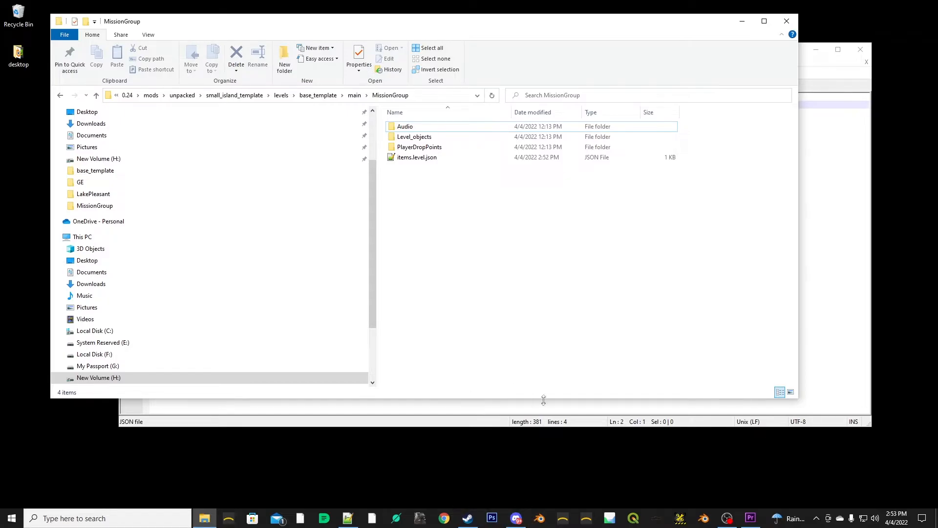
- Switch to Steam and launch BeamNG.drive through its launcher
click(469, 519)
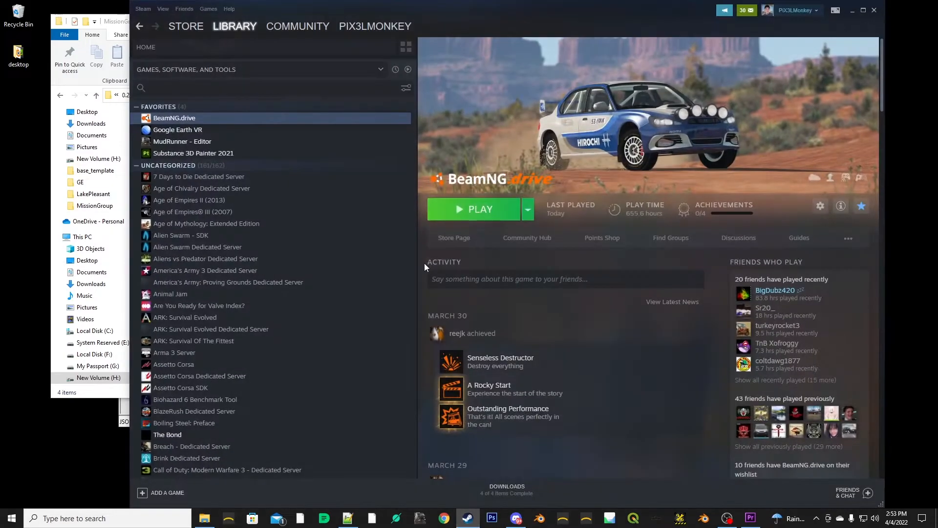
click(470, 215)
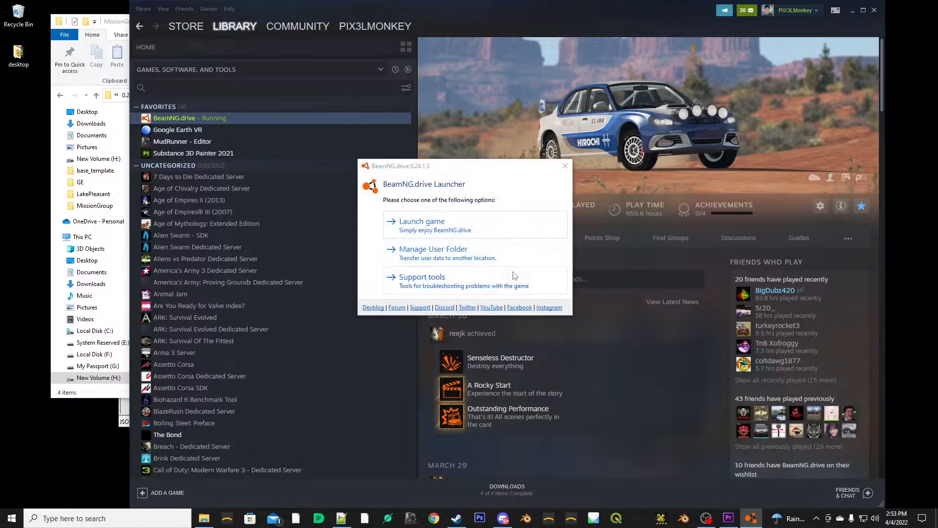
click(424, 229)
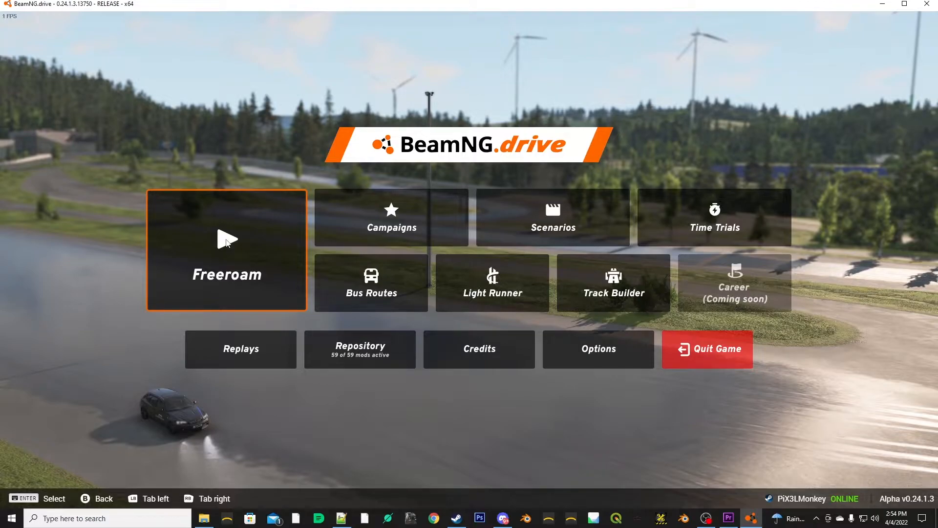
- Load the Base Map Template level in Freeroam, spawning at the default North Road point
click(226, 241)
click(226, 239)
click(39, 21)
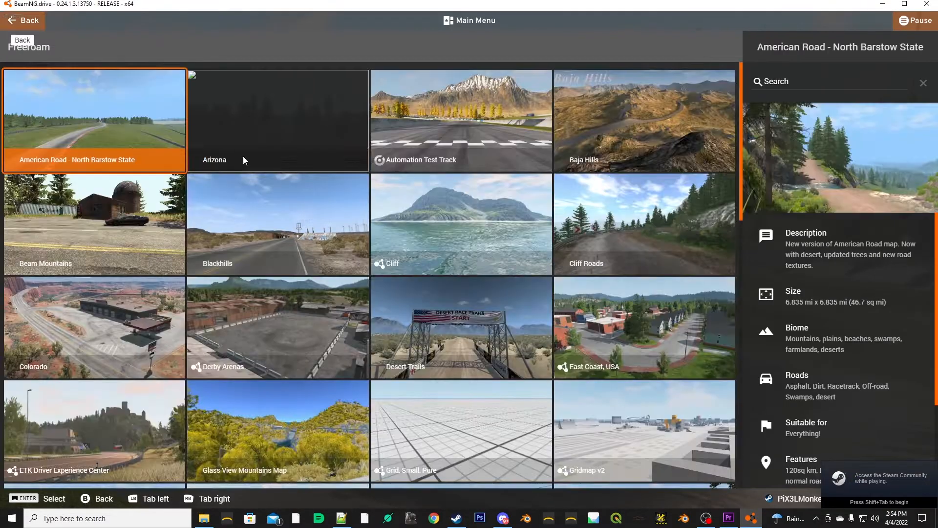
scroll(494, 359, down, 6)
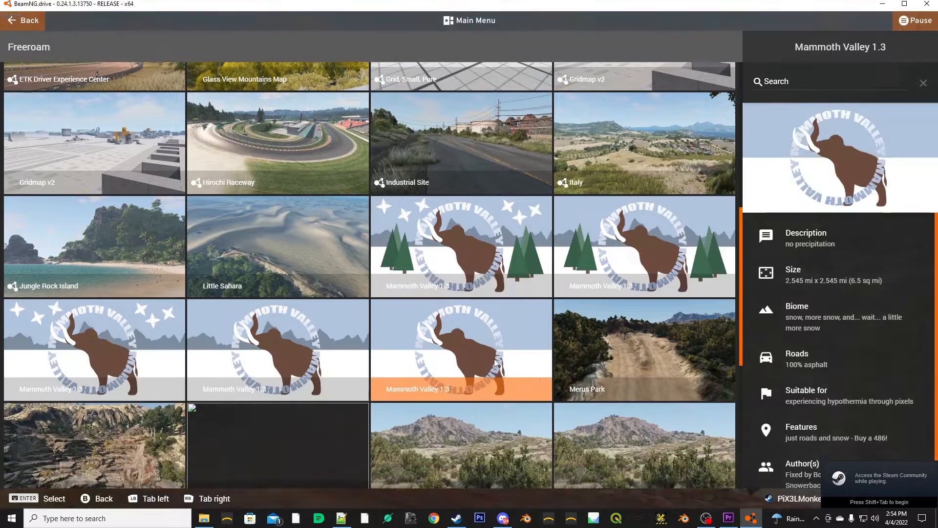
scroll(485, 374, down, 2)
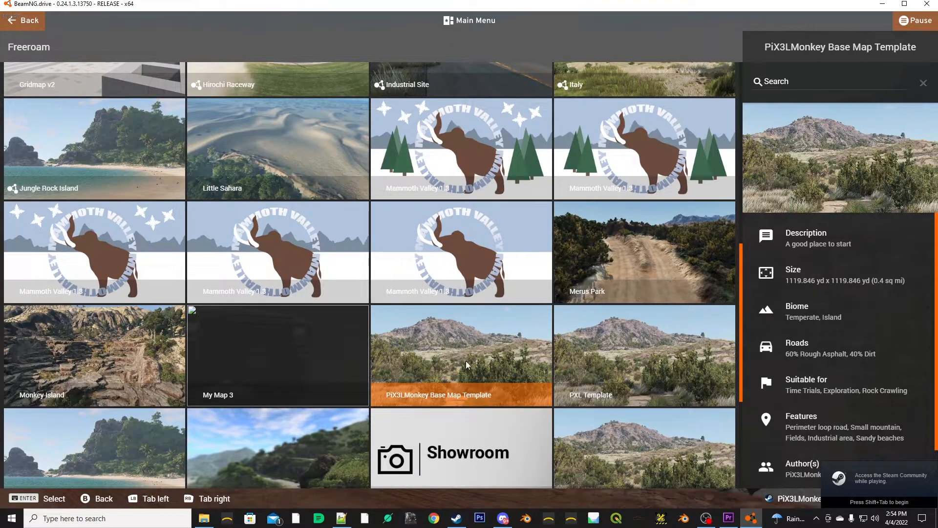
click(467, 365)
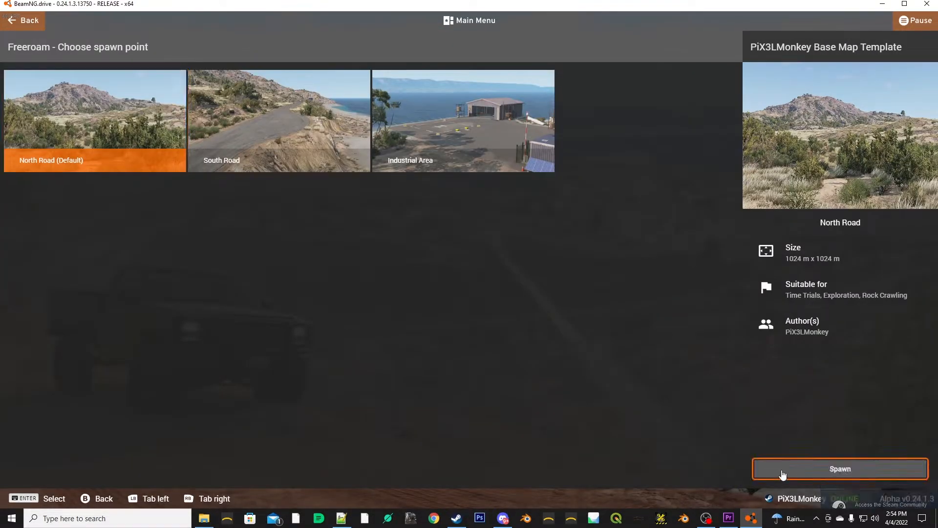
click(781, 470)
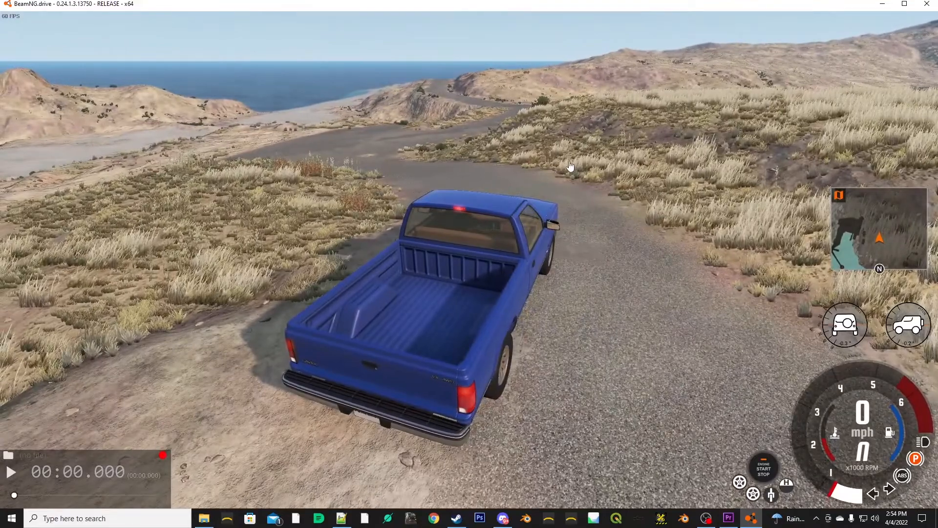
- Open the World Editor and display the Scene Tree to review the level's remaining groups
key(F11)
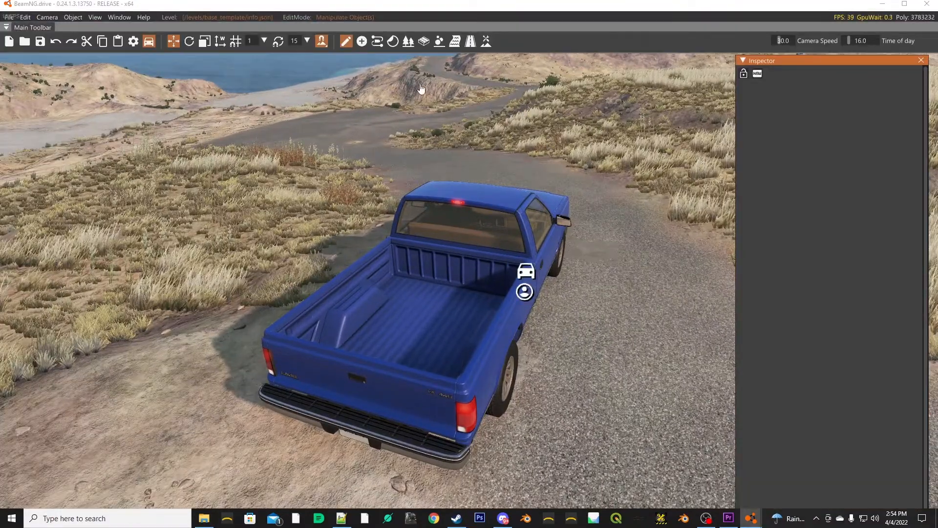
click(119, 17)
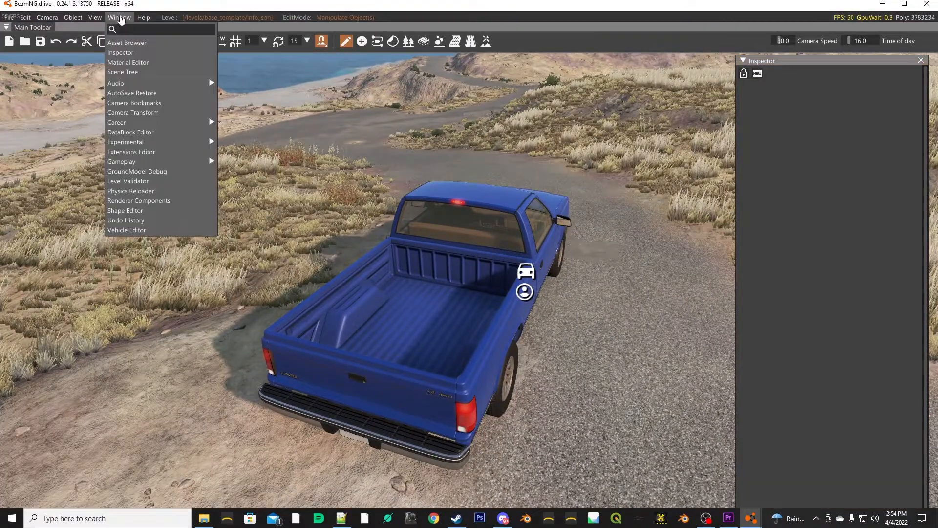
click(139, 71)
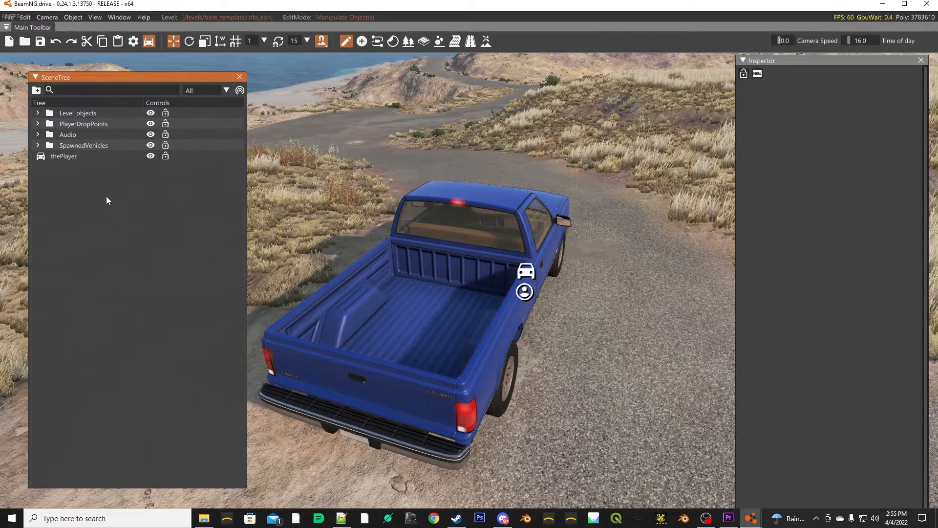
- Activate the Decal Road Editor and close the Scene Tree
drag(625, 211, 763, 195)
drag(479, 125, 518, 87)
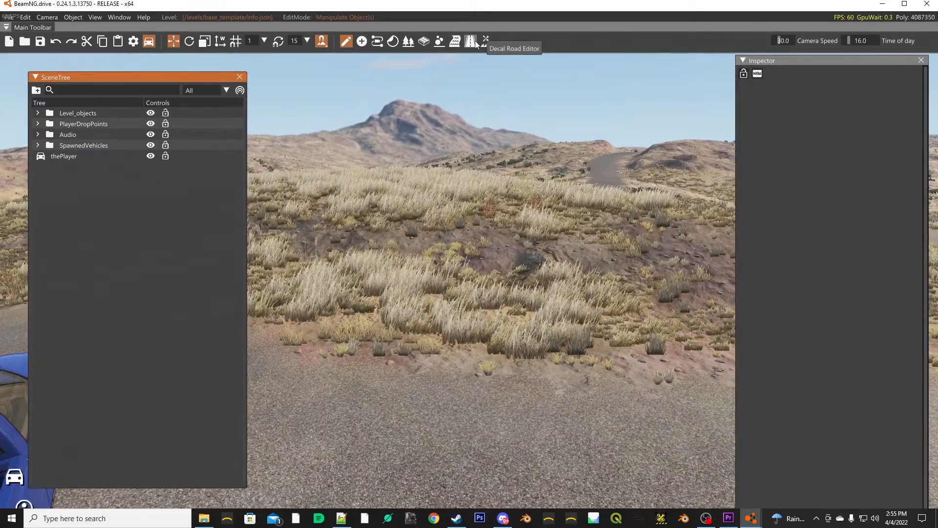
click(470, 41)
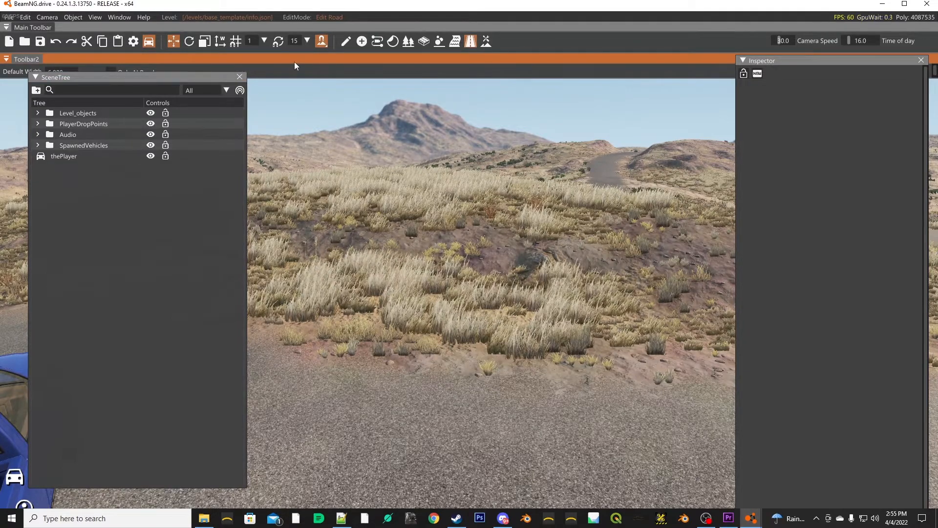
click(239, 77)
click(470, 42)
- Draw a winding decal road about 128 m long, starting at the road junction near the truck and following the branch uphill
drag(424, 181, 380, 326)
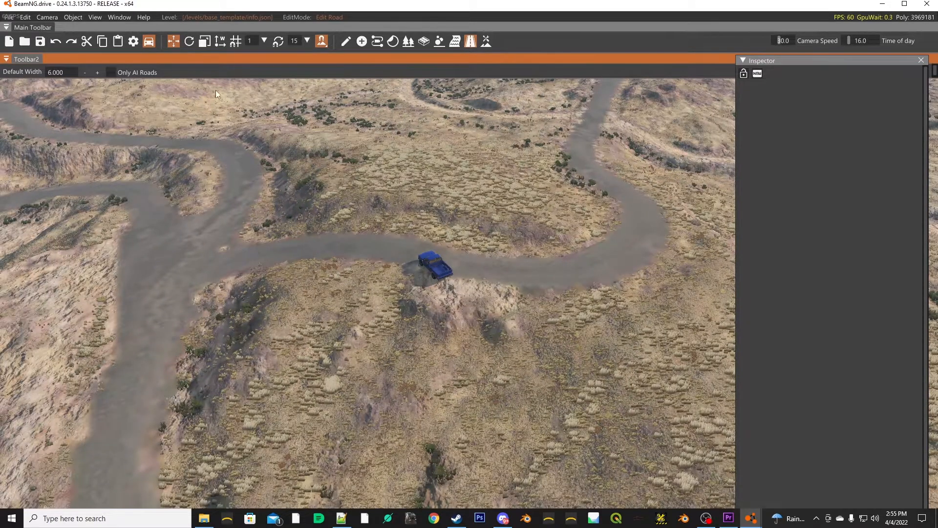
click(219, 249)
click(238, 191)
click(224, 145)
click(169, 138)
click(169, 103)
click(240, 88)
double_click(291, 87)
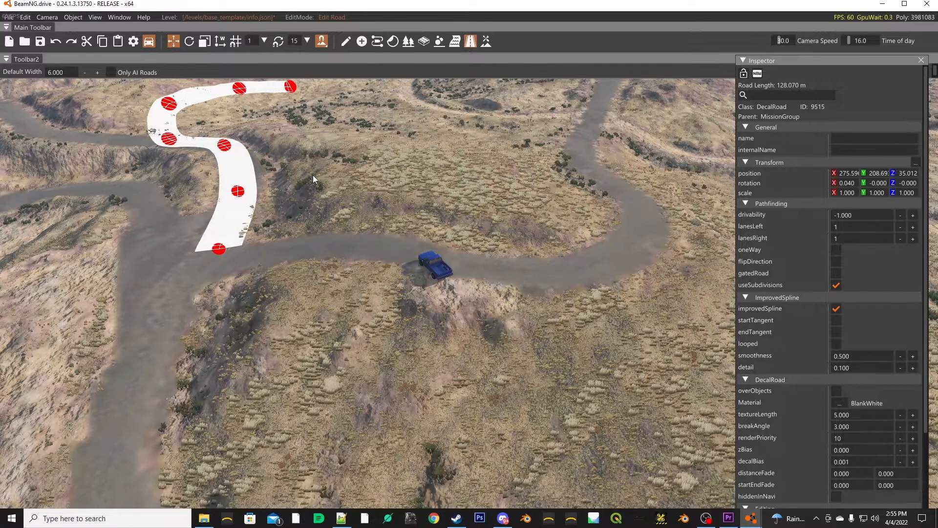
- Undo all the nodes of the newly drawn decal road
key(ctrl+z)
key(ctrl+z)
key(ctrl+z)
key(ctrl+z)
key(ctrl+z)
key(ctrl+z)
key(ctrl+z)
key(ctrl+z)
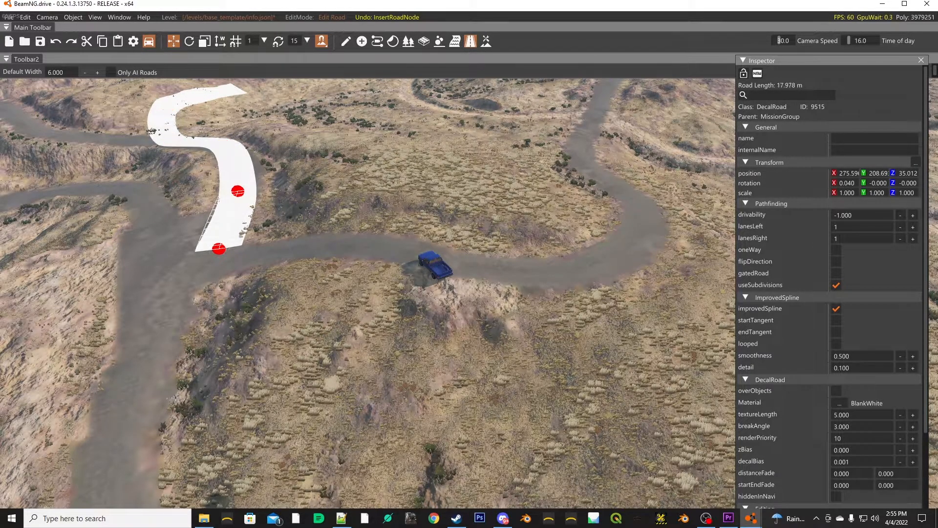
right_click(443, 242)
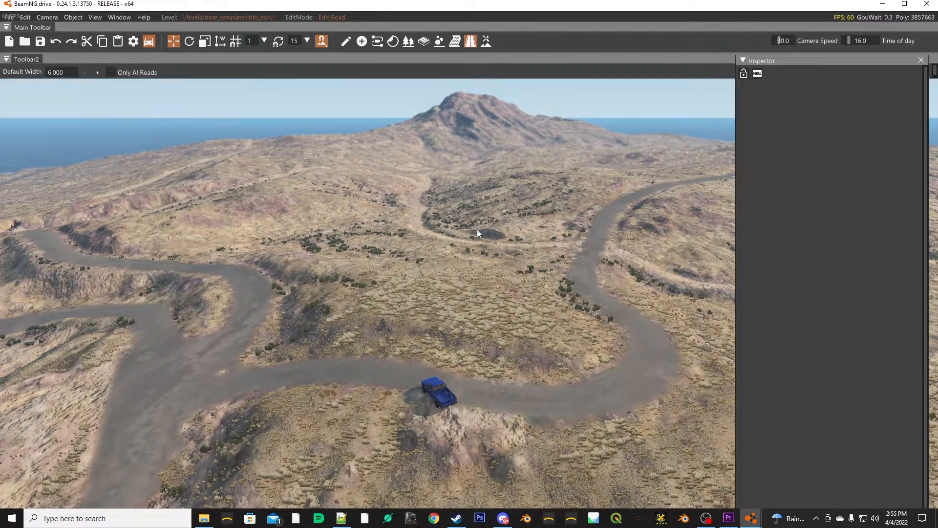
- Exit the World Editor and quit the game without saving the level changes
click(9, 18)
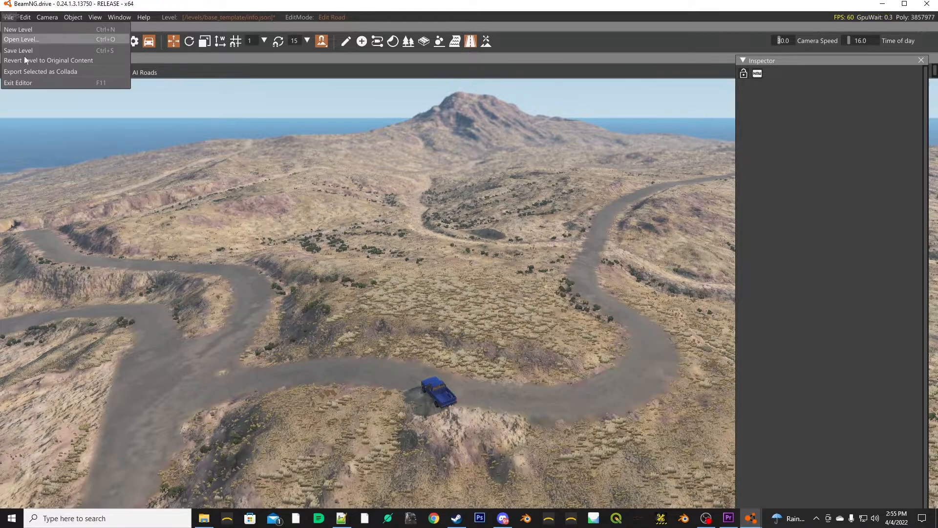
click(31, 83)
key(Escape)
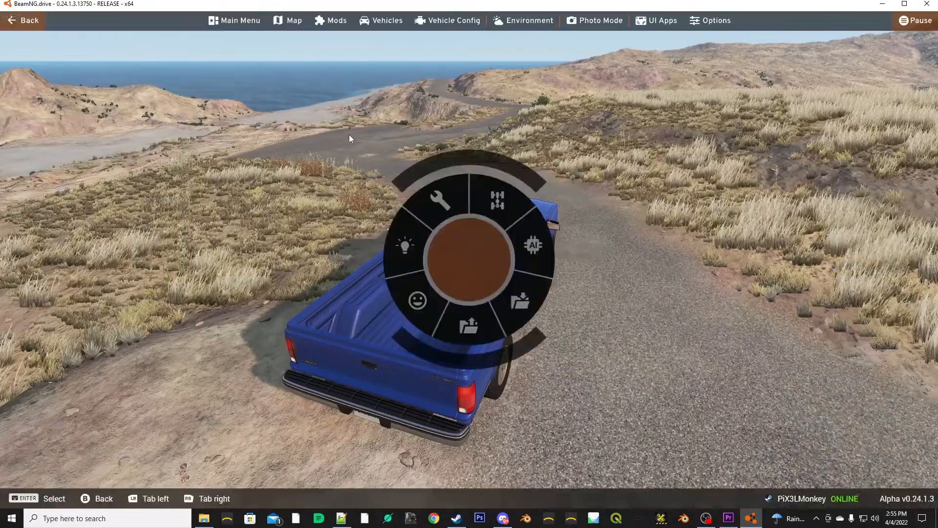
click(235, 20)
click(728, 364)
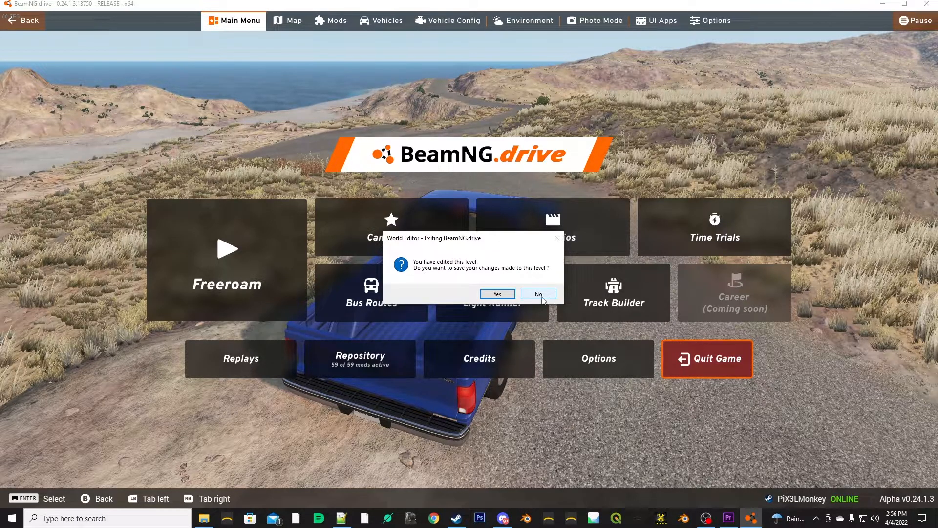
click(539, 294)
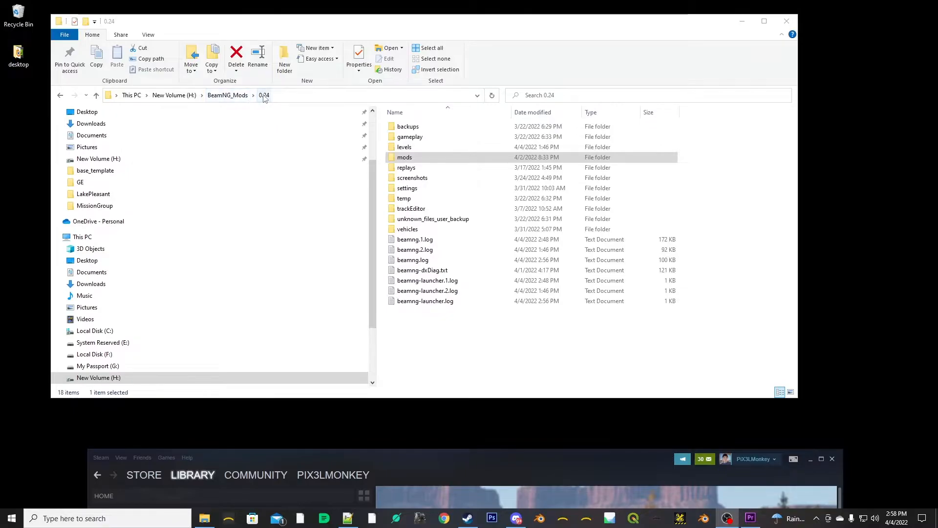
- In File Explorer, open the small_island_template folder inside the unpacked mods folder
click(403, 159)
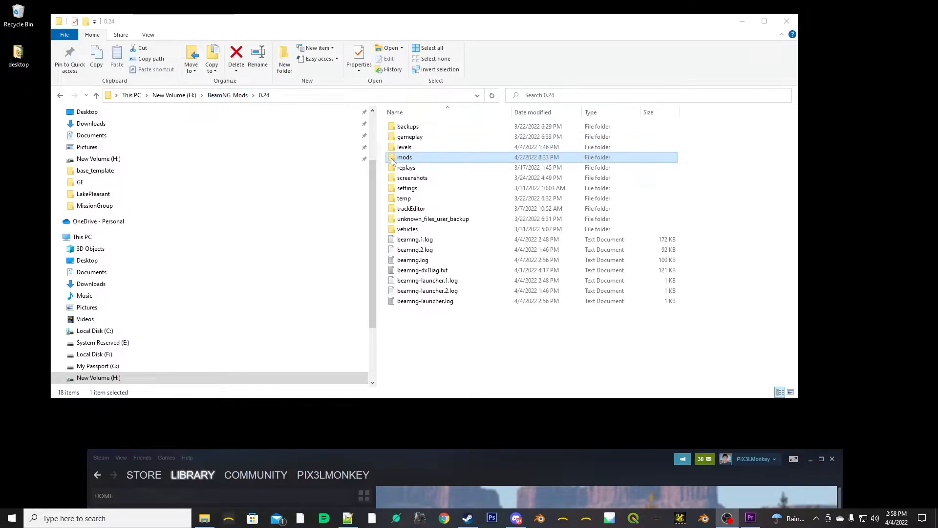
double_click(402, 163)
double_click(404, 150)
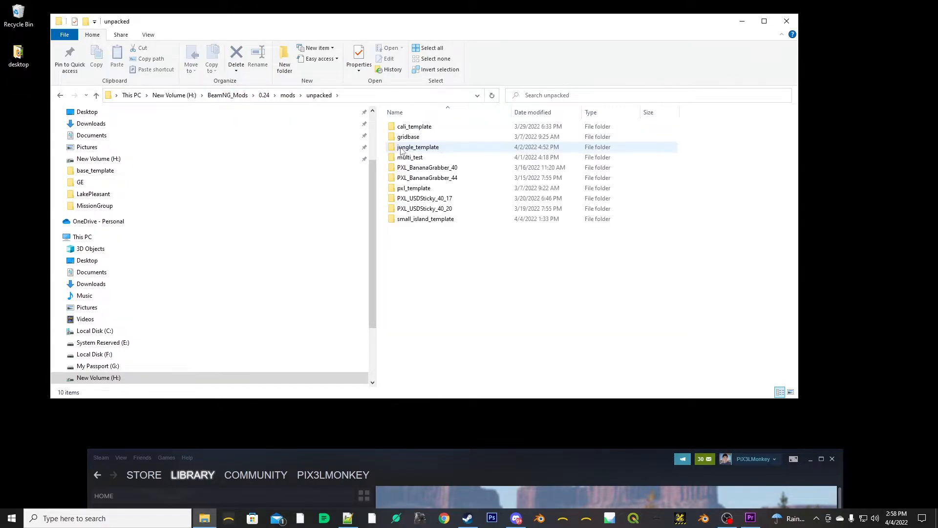
double_click(416, 221)
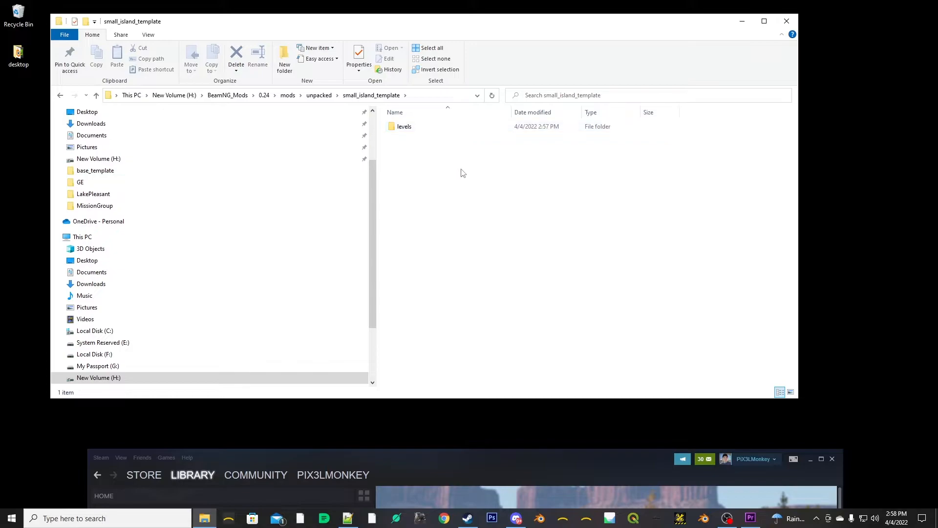
- Compress the levels folder into a ZIP archive named base_template_4_4.zip
click(396, 130)
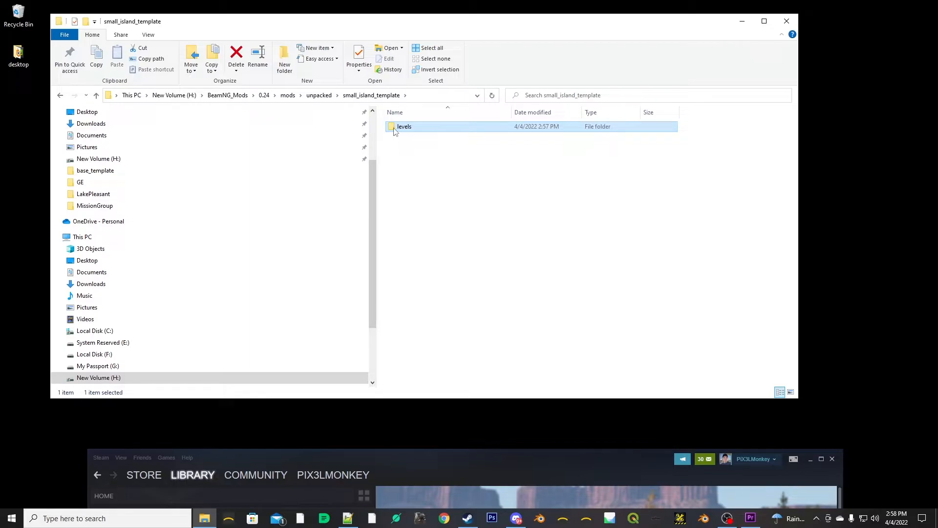
right_click(396, 131)
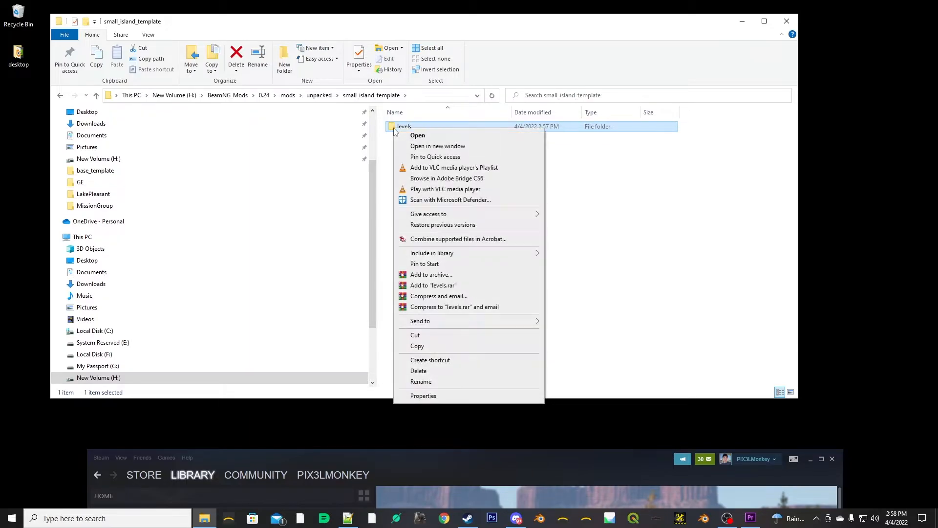
click(445, 274)
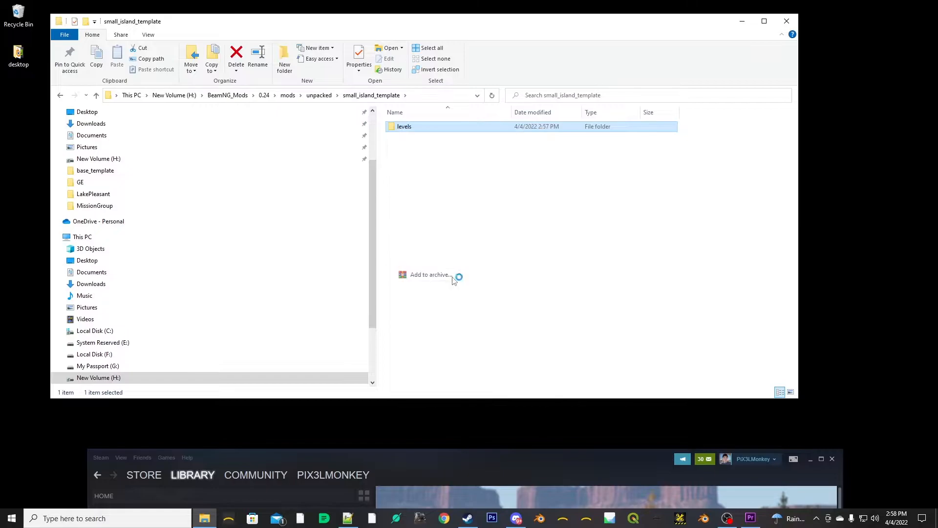
click(432, 257)
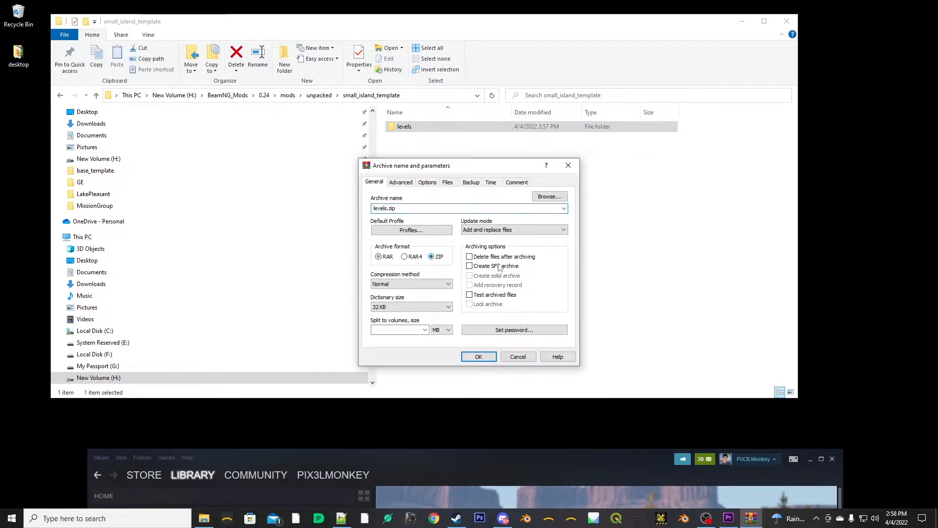
double_click(386, 209)
click(387, 210)
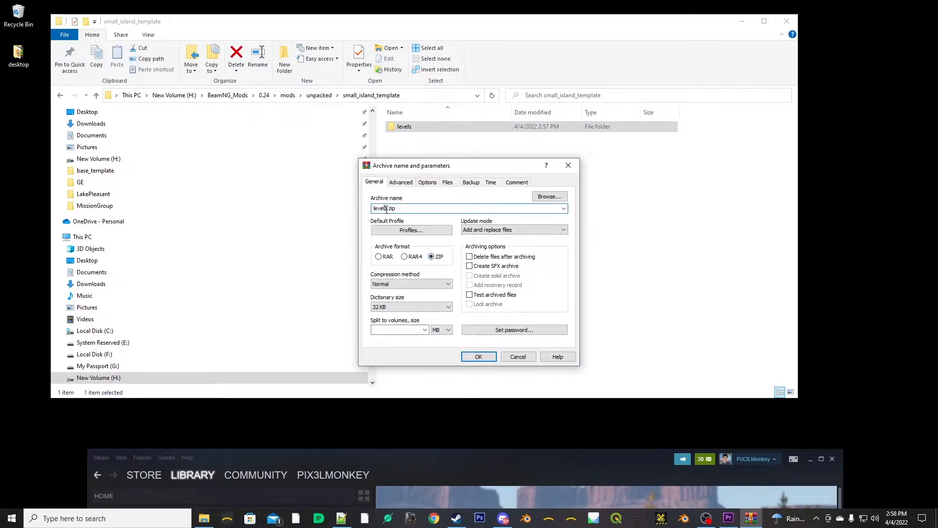
drag(387, 211, 346, 211)
text(base_template_4_4)
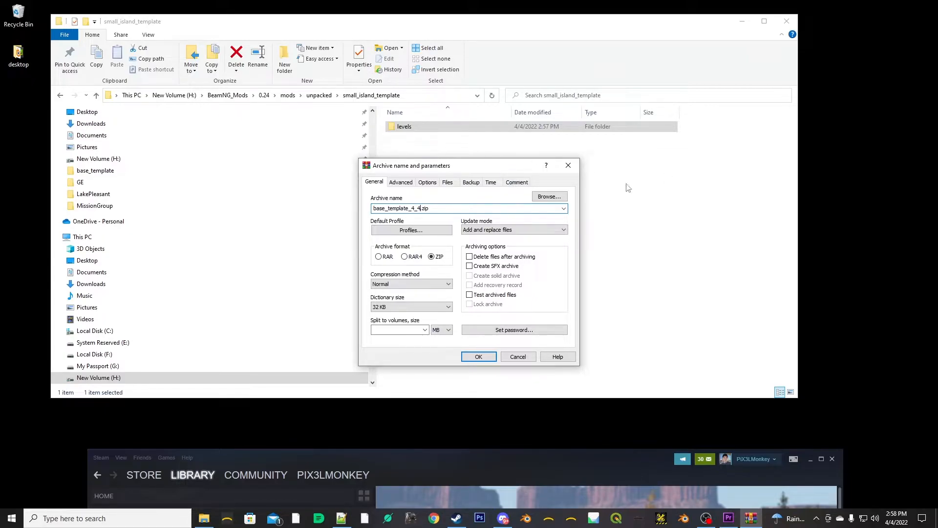
click(479, 356)
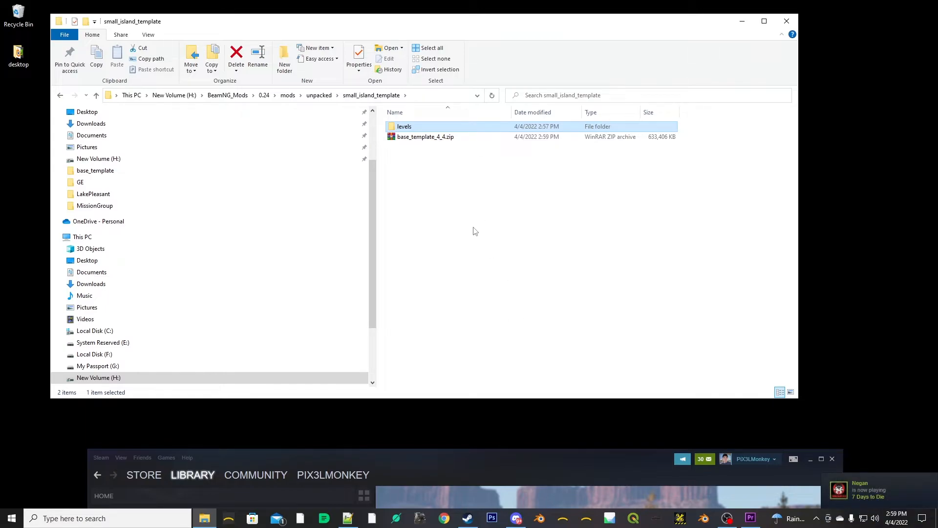
- Move base_template_4_4.zip from the small_island_template folder to the desktop
click(447, 215)
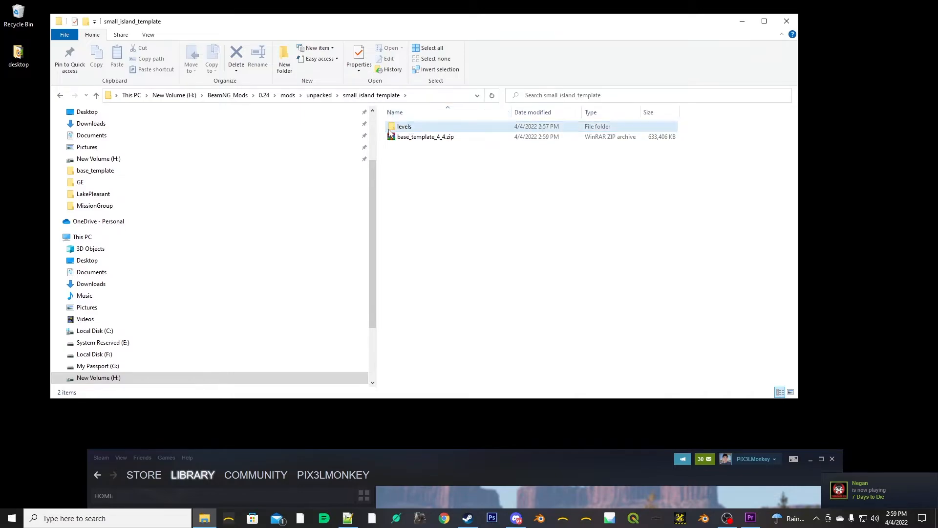
click(424, 141)
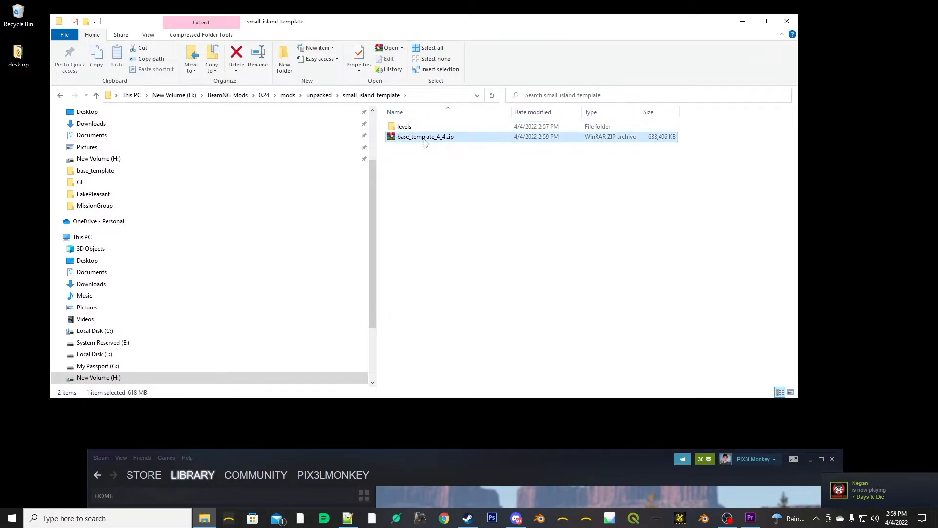
right_click(394, 139)
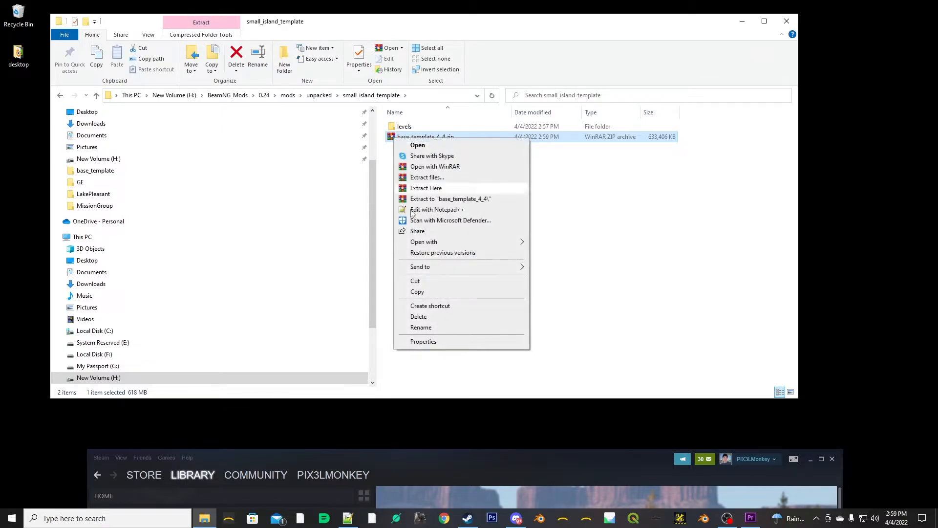
click(421, 284)
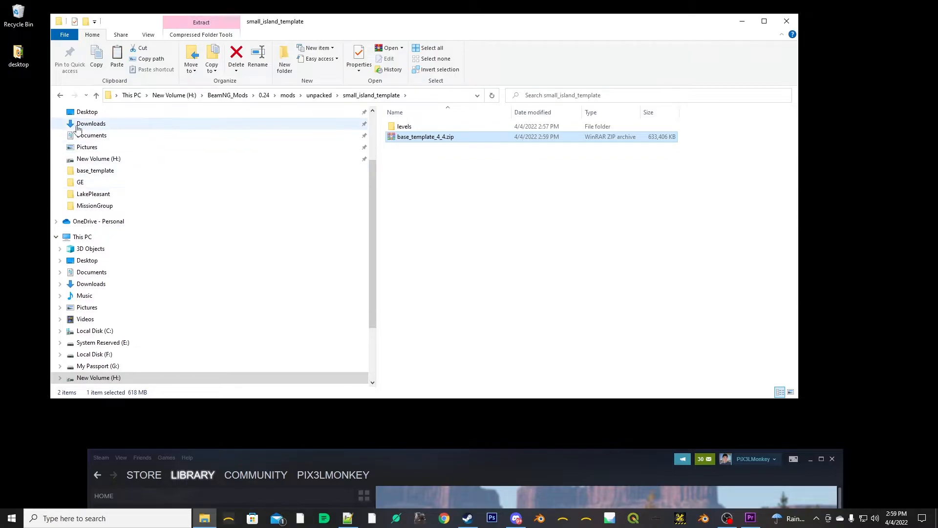
click(24, 122)
right_click(22, 133)
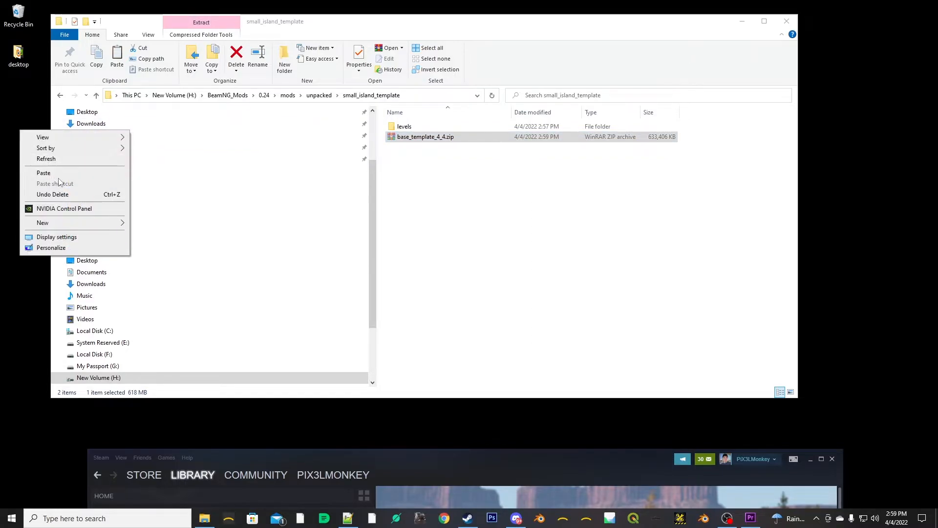
click(70, 172)
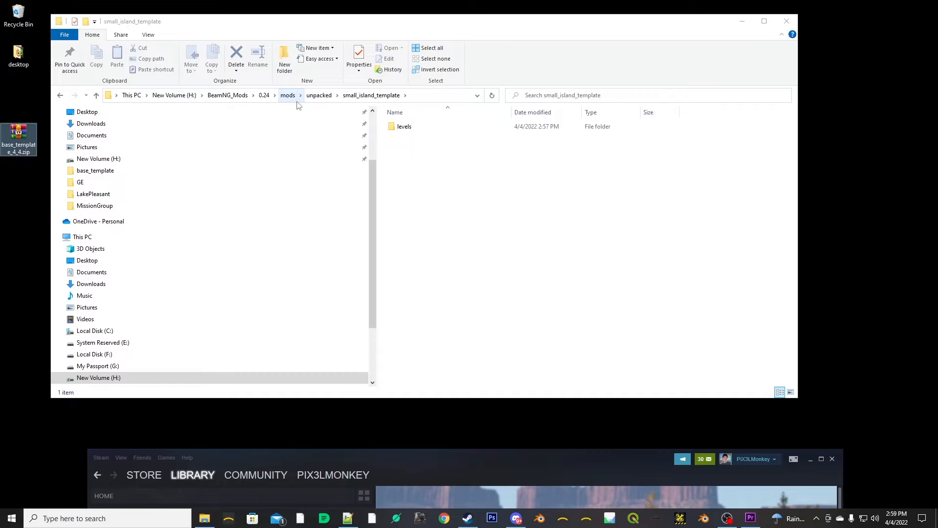
- Examine the contents of the levels folder in the 0.24 user folder and return to 0.24
click(265, 95)
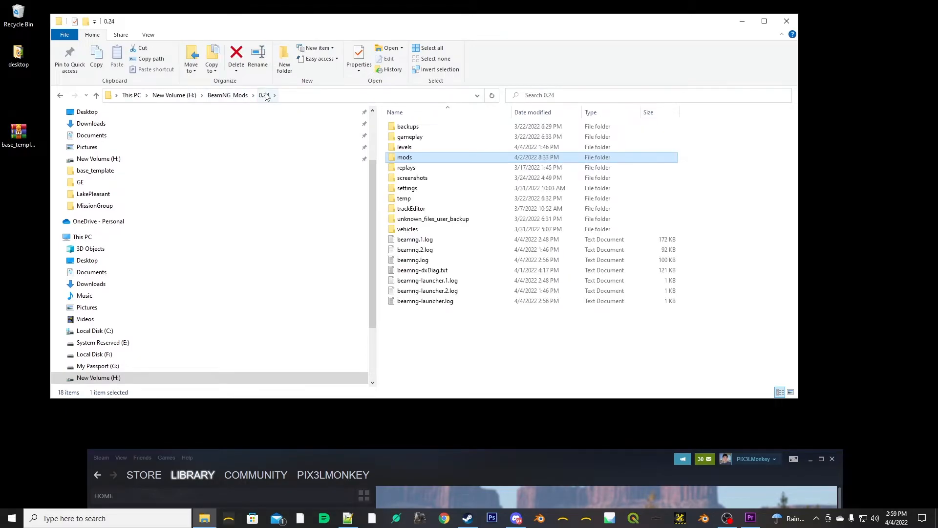
click(409, 149)
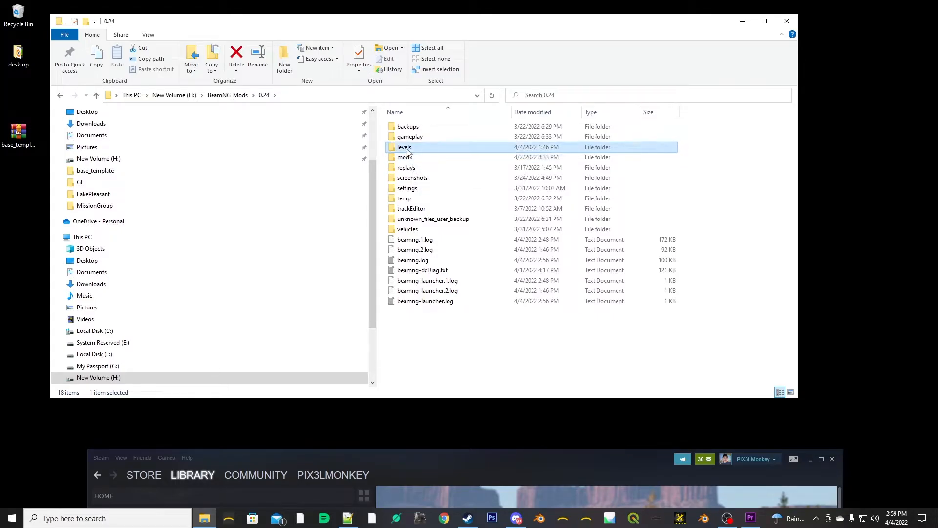
double_click(408, 149)
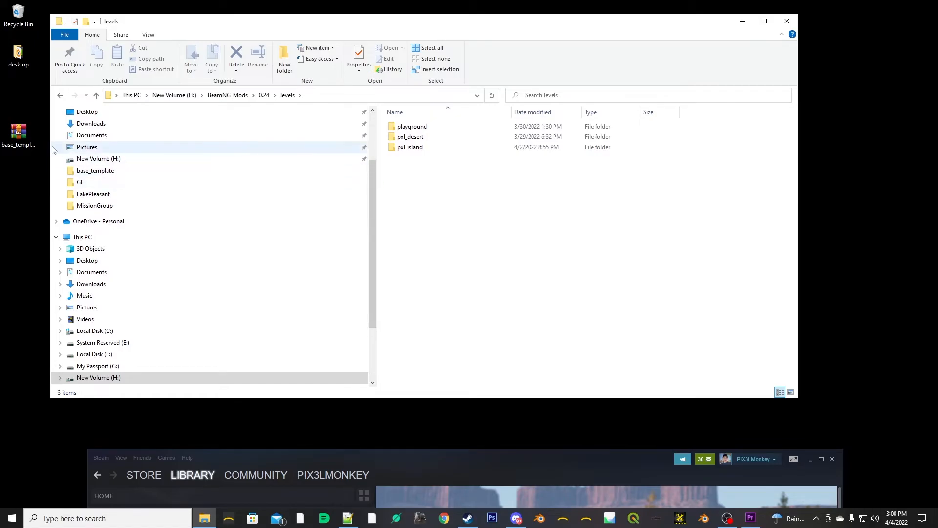
click(261, 95)
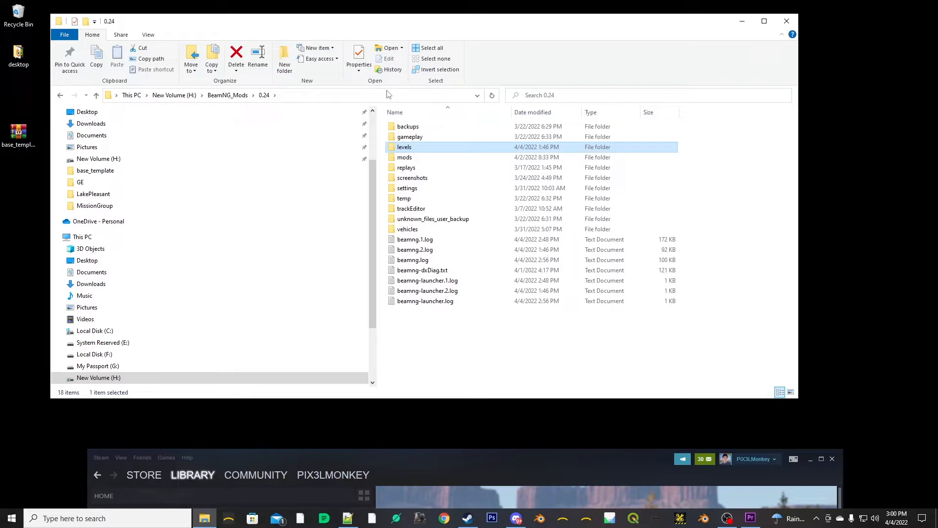
- Delete the levels folder from mods > unpacked > small_island_template
double_click(394, 157)
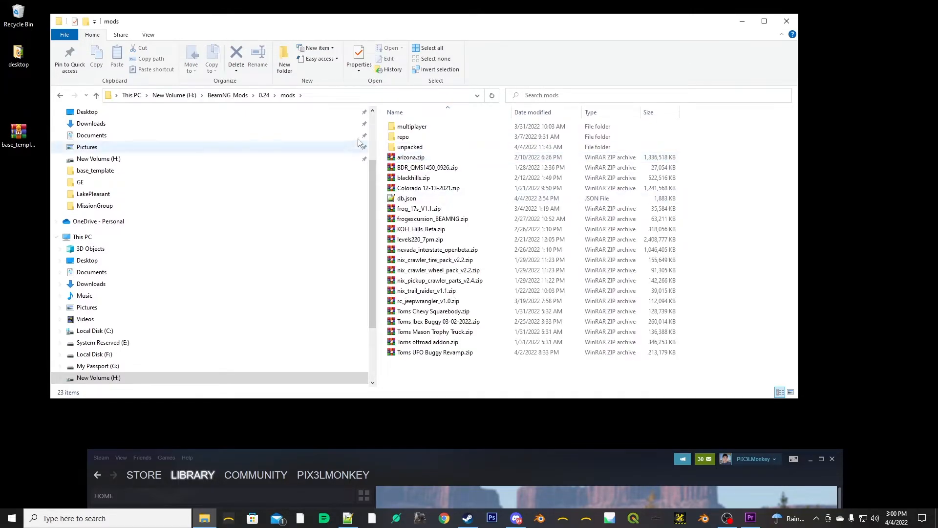
double_click(410, 148)
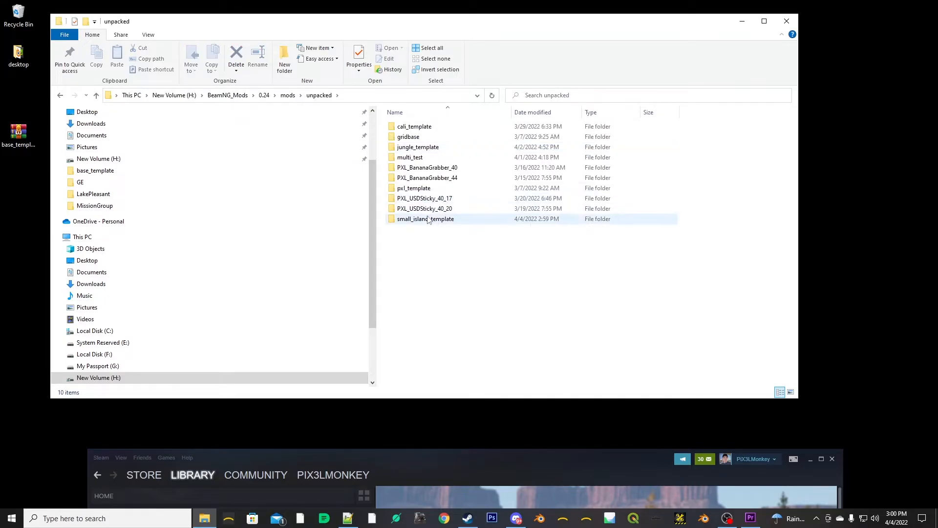
double_click(428, 219)
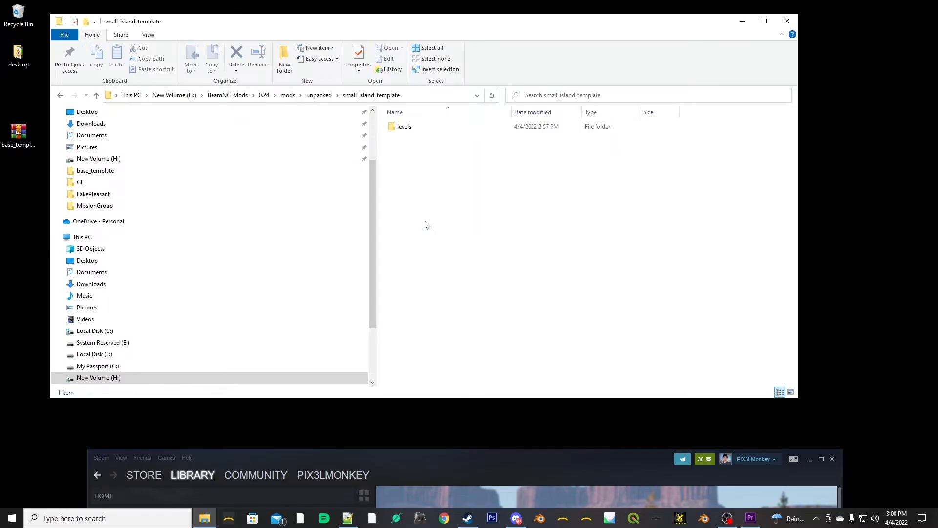
click(410, 130)
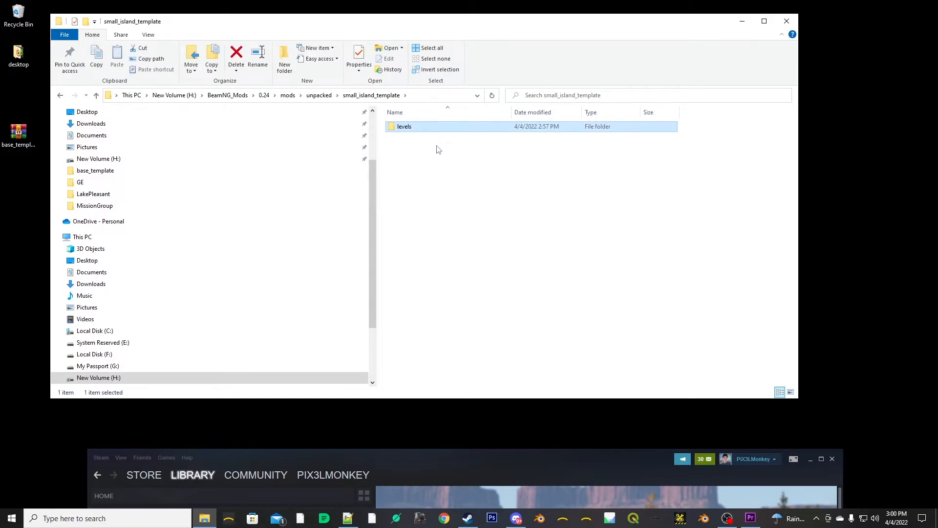
key(Delete)
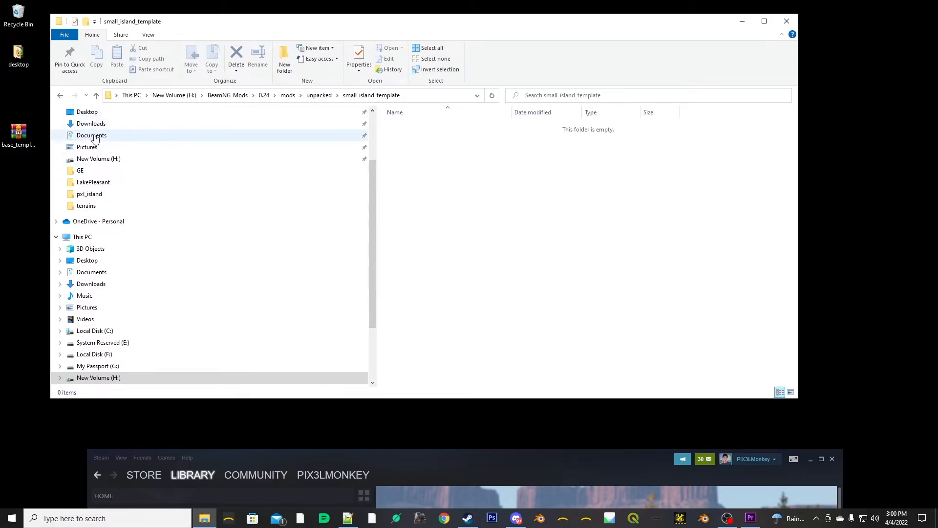
- Copy base_template_4_4.zip from the desktop into the mods folder
click(288, 95)
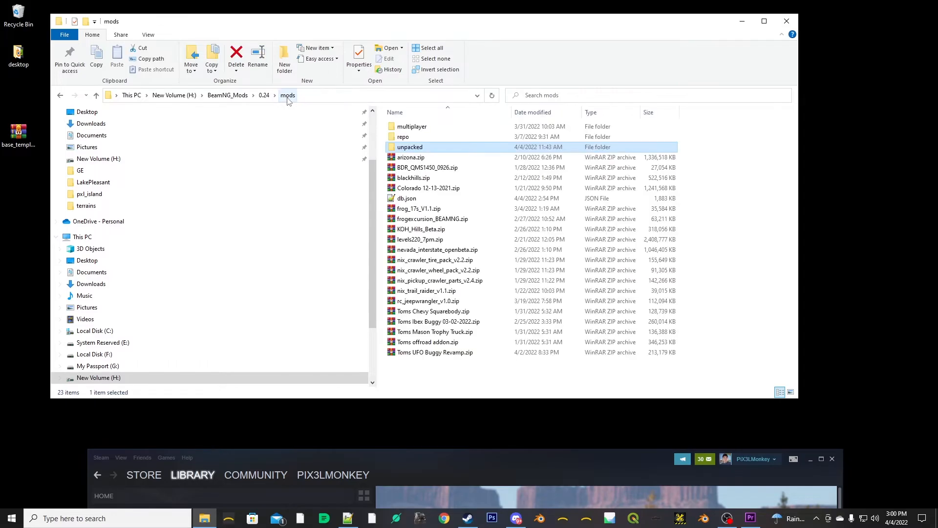
click(23, 141)
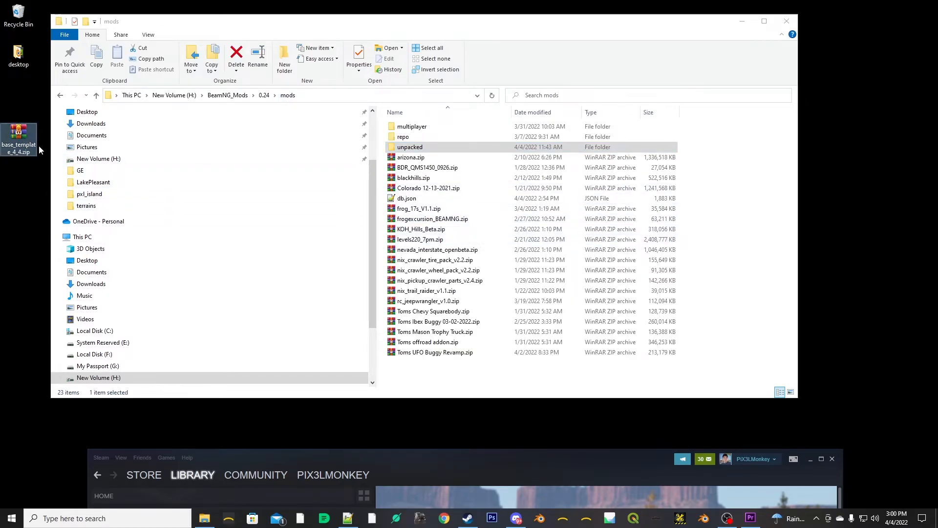
key(ctrl+c)
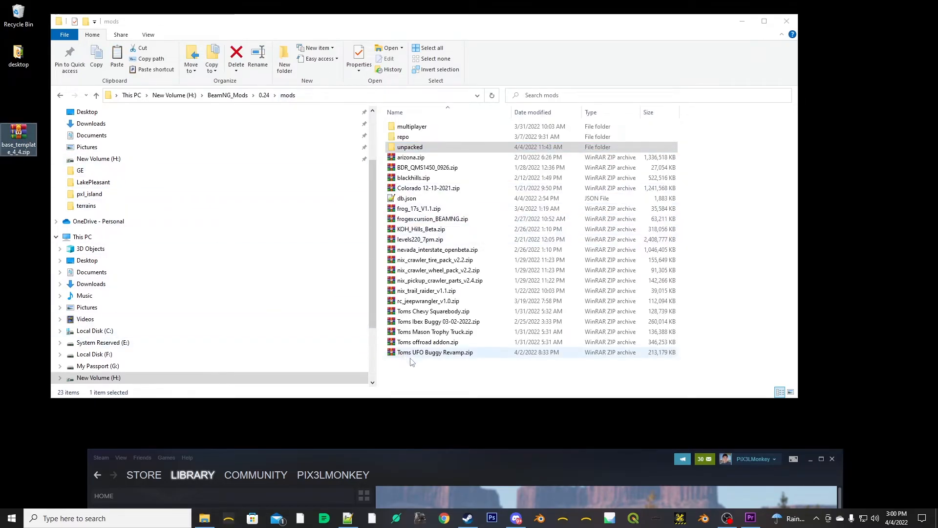
click(427, 376)
key(ctrl+v)
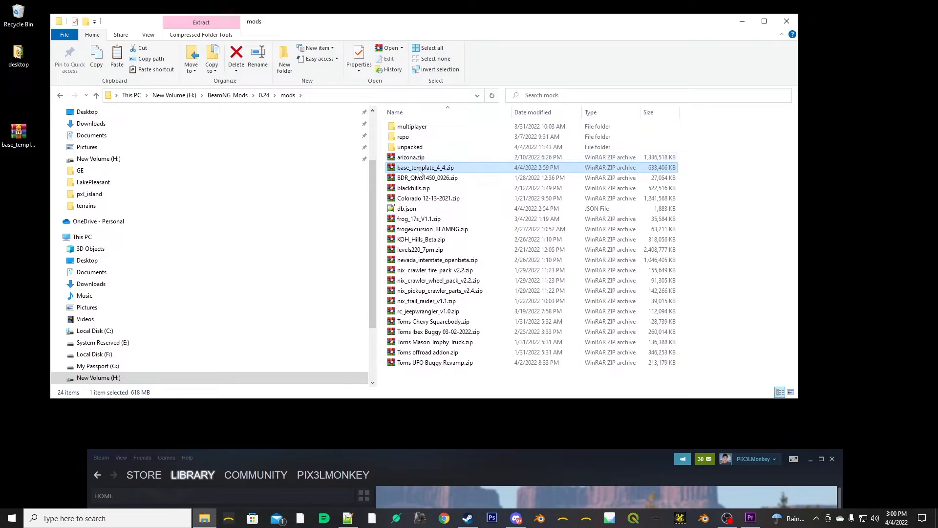
- Inspect the levels folder inside base_template_4_4.zip in WinRAR and close the archive
double_click(391, 172)
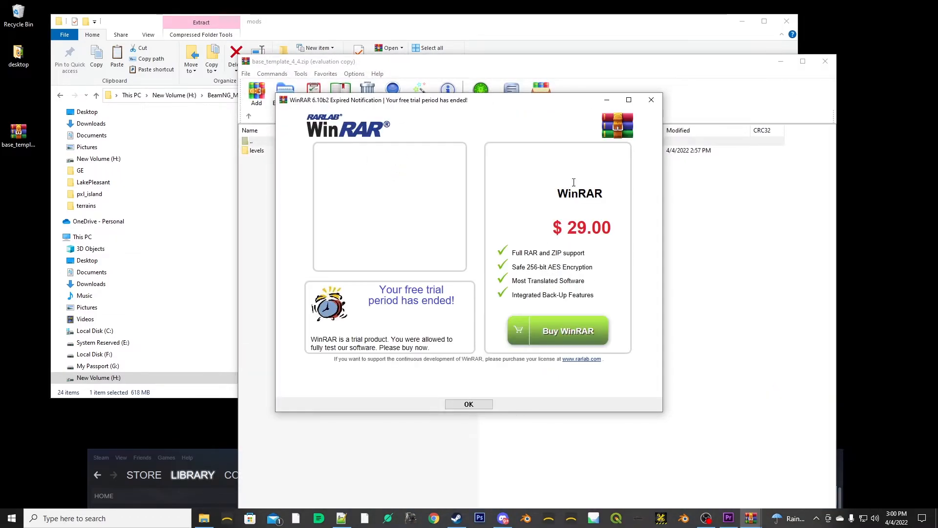
click(651, 100)
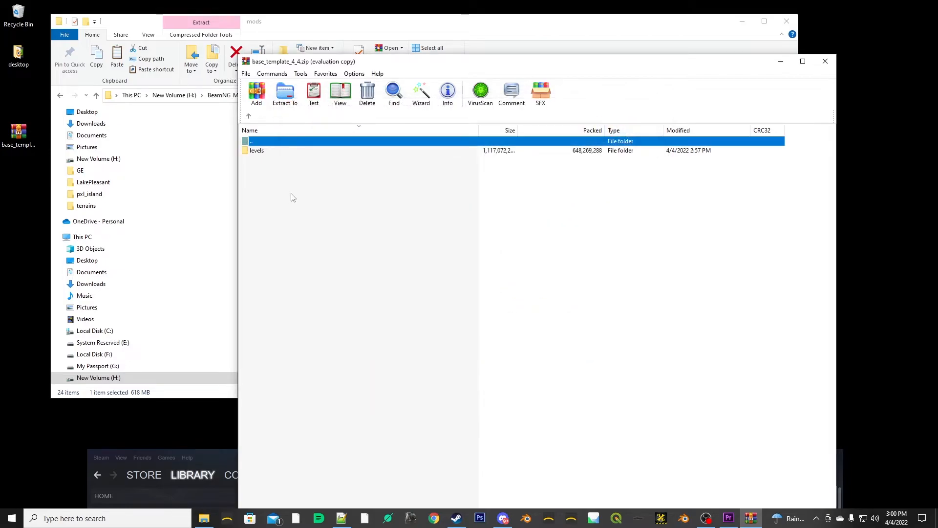
double_click(270, 151)
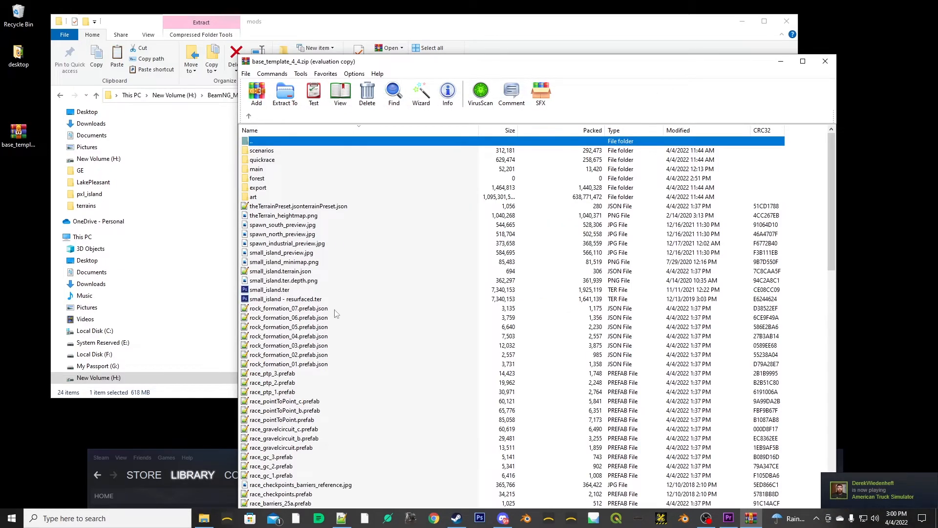
click(825, 61)
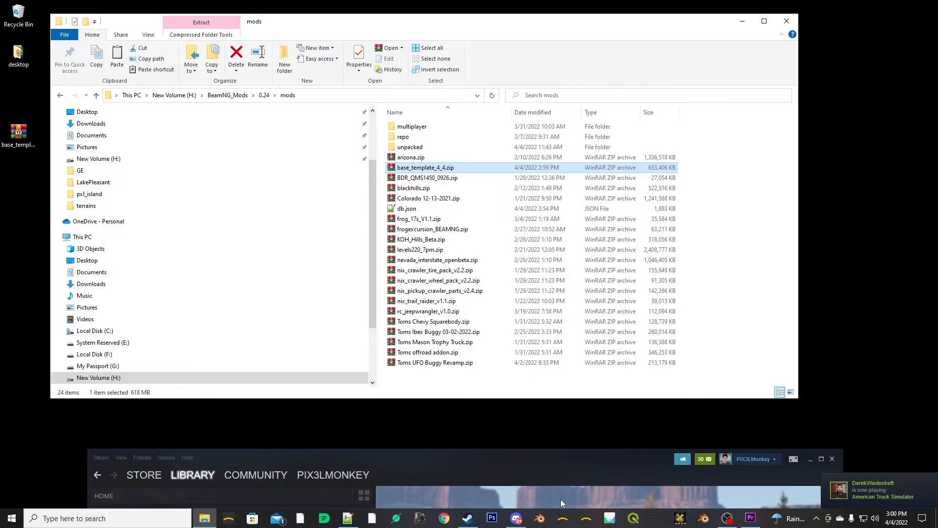
- Switch to Steam and launch BeamNG.drive through its launcher
click(469, 519)
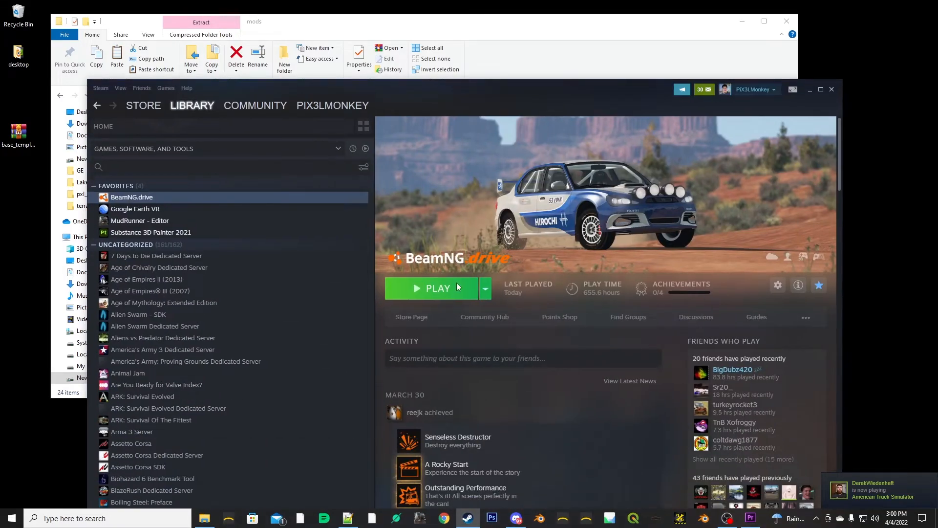
click(434, 292)
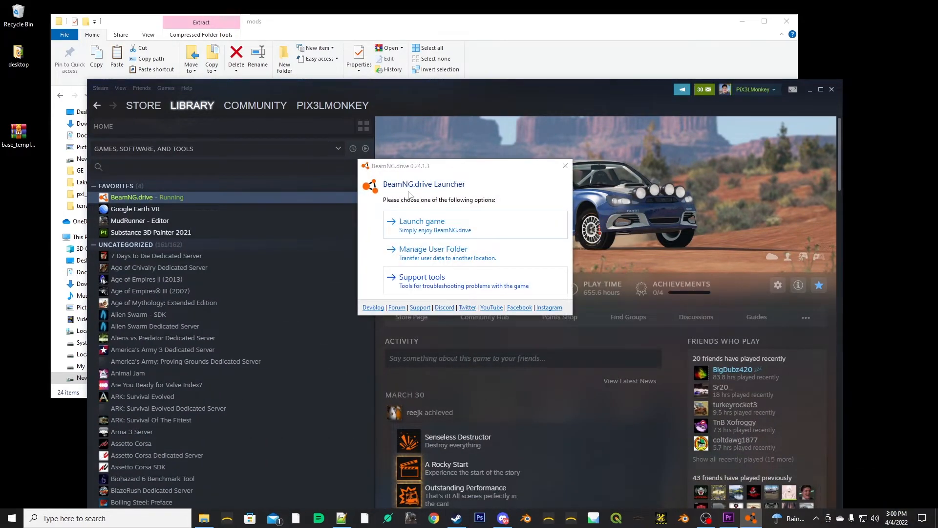
click(421, 224)
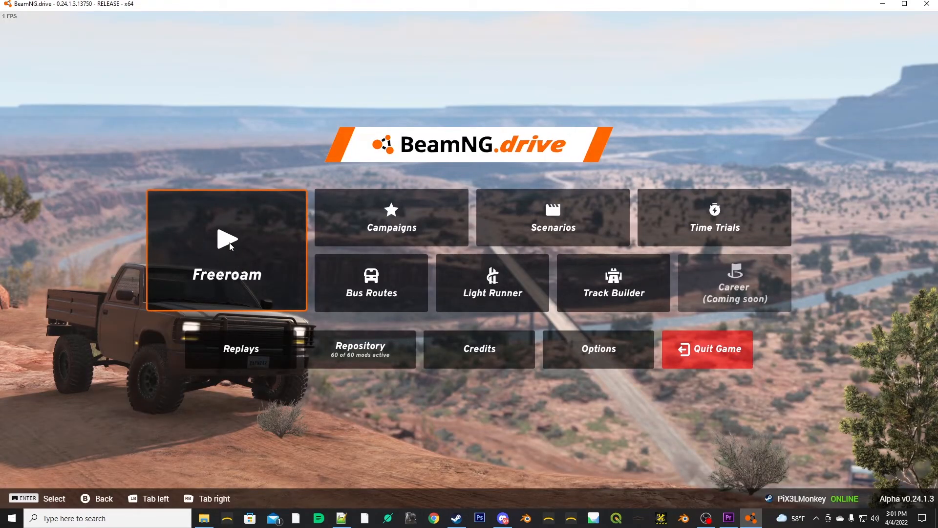
- Load the PiX3LMonkey Base Map Template level in Freeroam and look around the spawned vehicle
click(229, 243)
scroll(479, 334, down, 5)
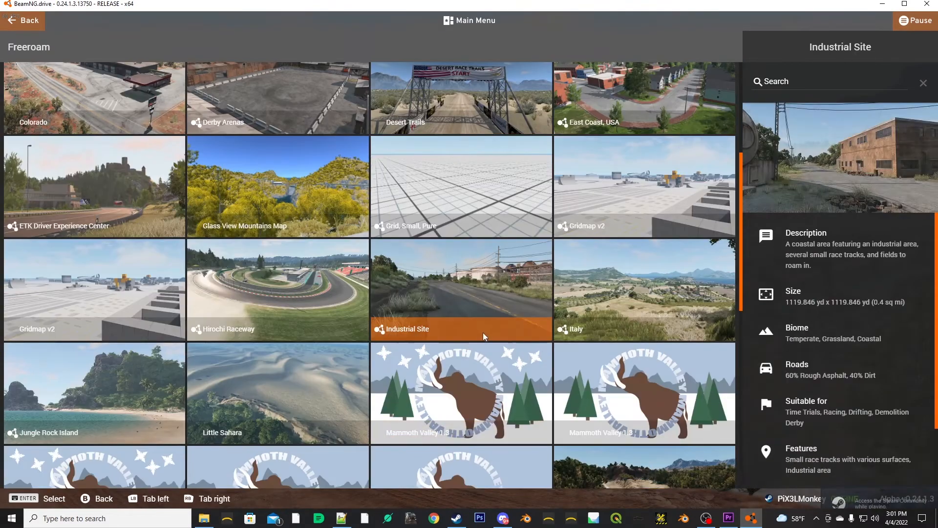
scroll(489, 330, down, 2)
scroll(488, 330, down, 4)
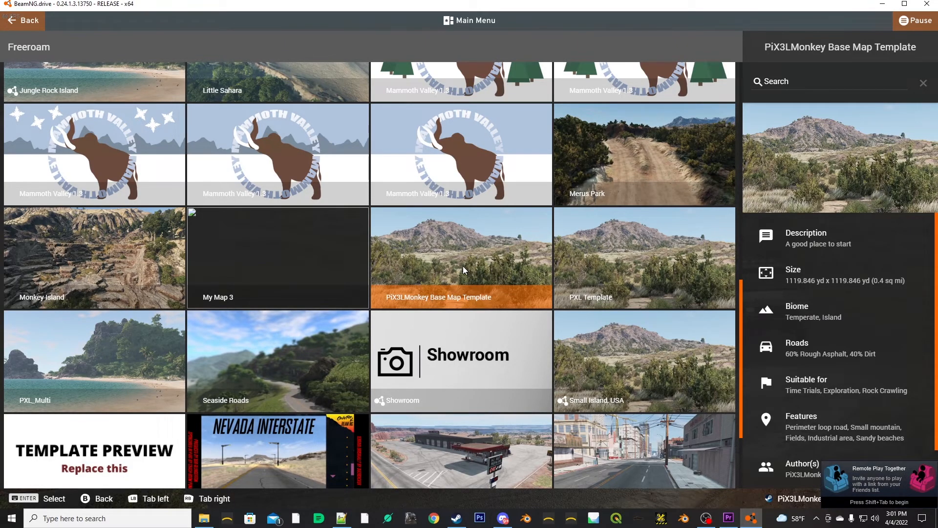
click(463, 267)
click(772, 471)
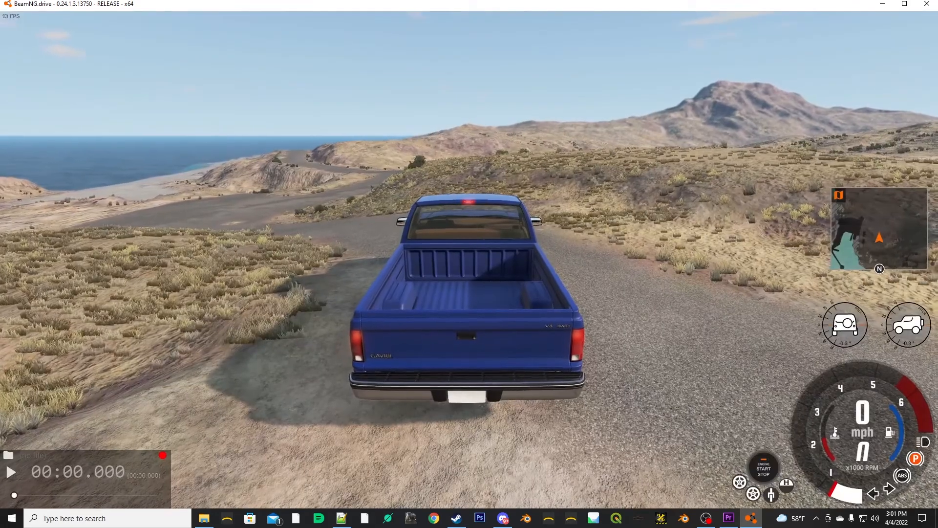
drag(469, 264, 294, 279)
drag(611, 156, 548, 167)
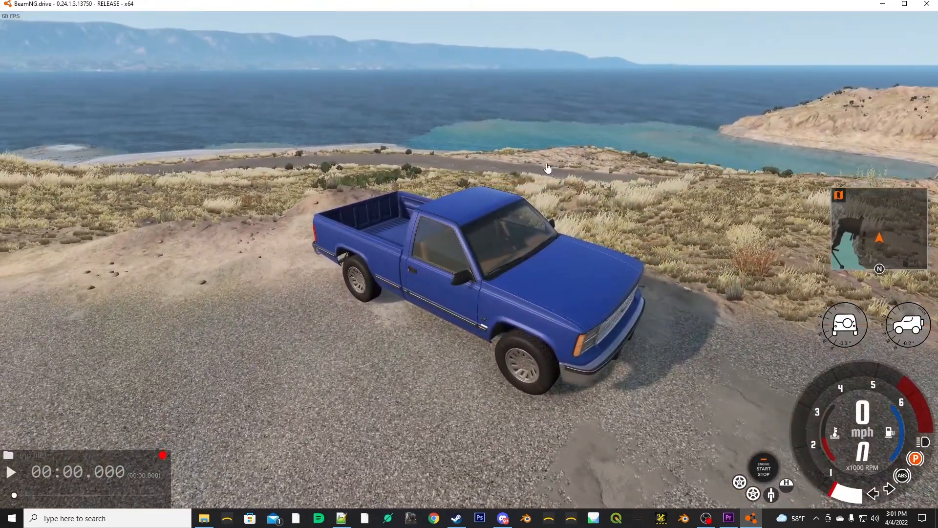